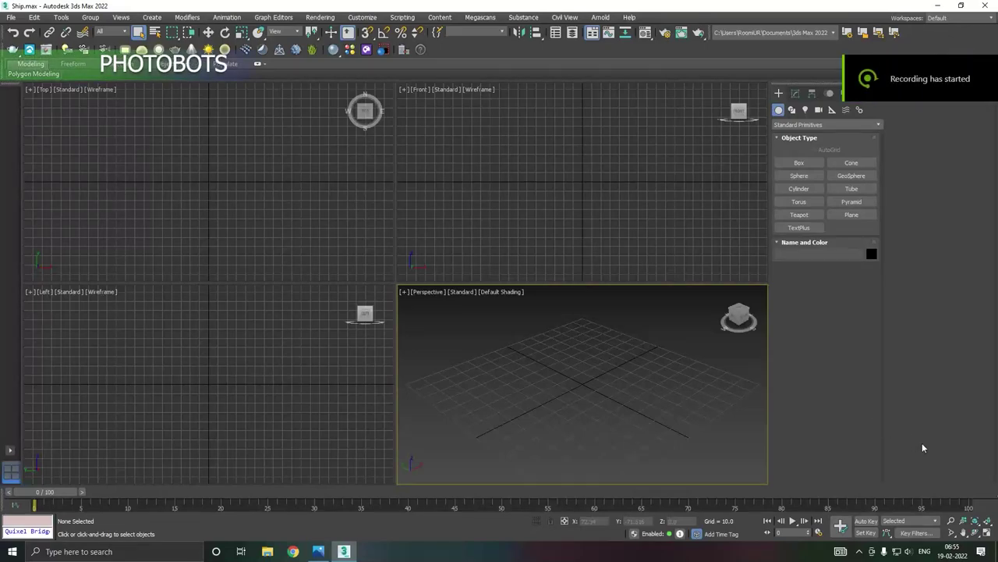
Step: Maximize the Perspective viewport, orbit and pan the grid, then switch to Top view
click(986, 534)
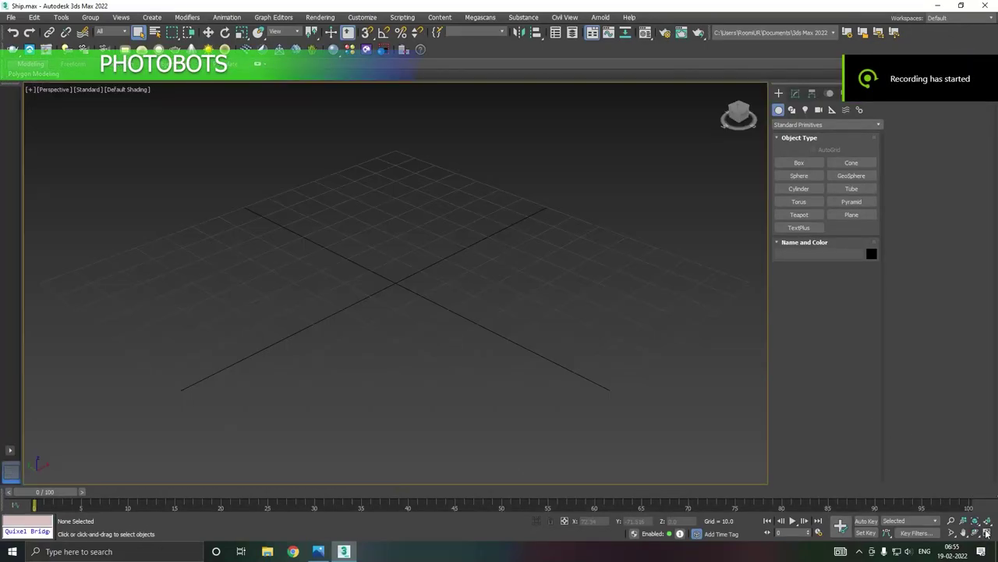
mouse_move(587, 340)
alt+middle_down()
mouse_move(513, 319)
mouse_move(563, 372)
alt+middle_up()
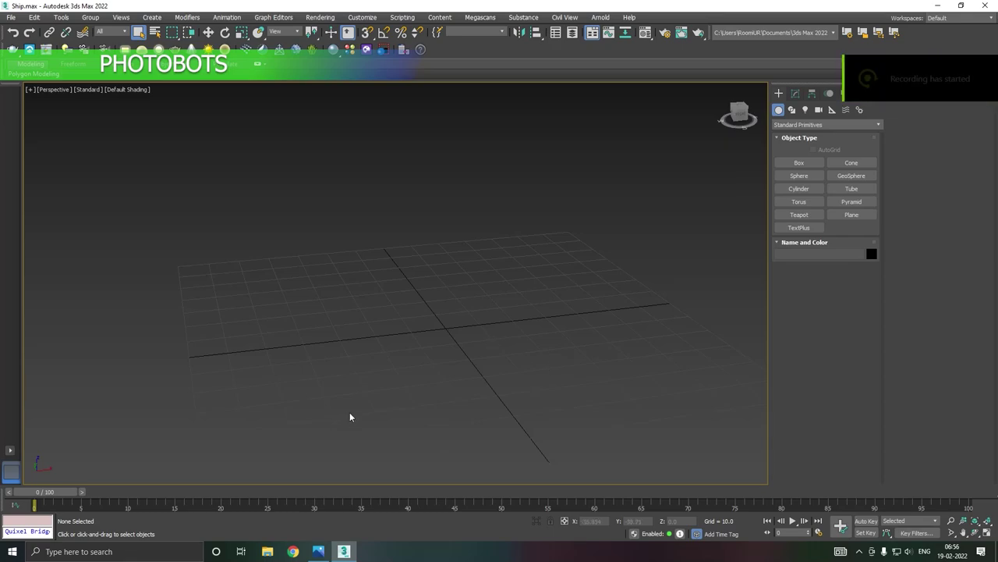
middle_drag(350, 412, 341, 400)
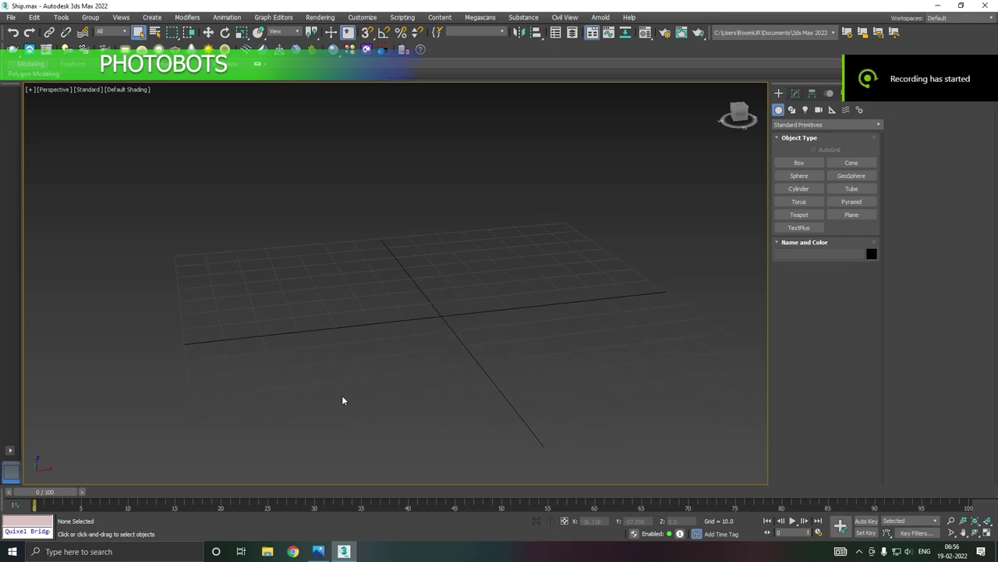
key(t)
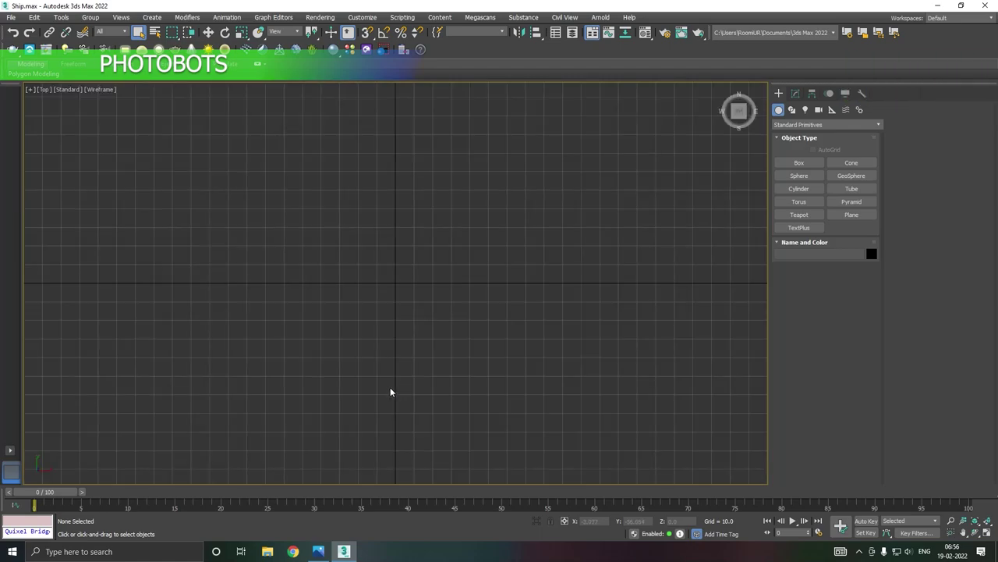
Step: Drag out Box001 at roughly 49.978 × 145.545 × 32.936 on the grid and check it from above
key(p)
click(799, 161)
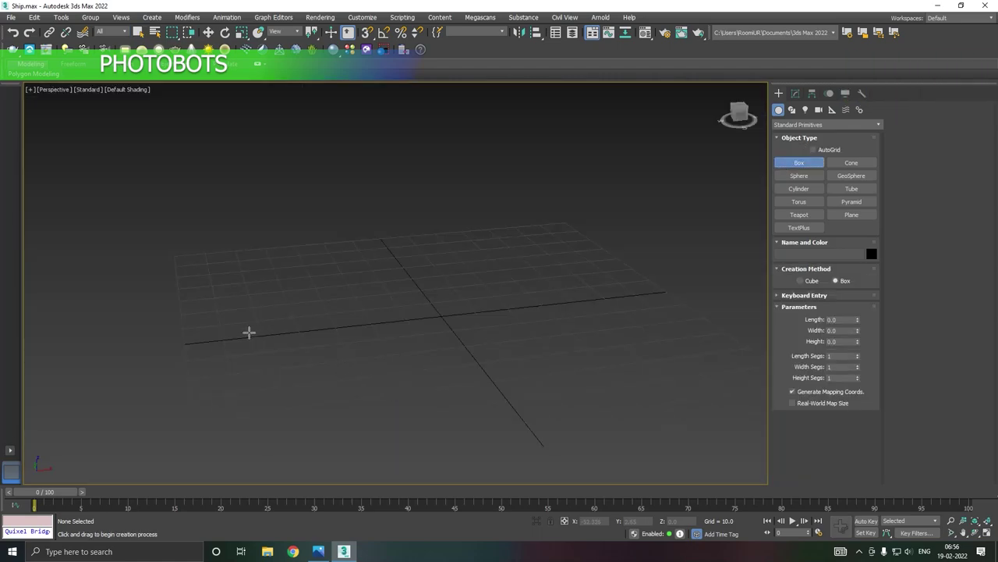
drag(212, 318, 783, 334)
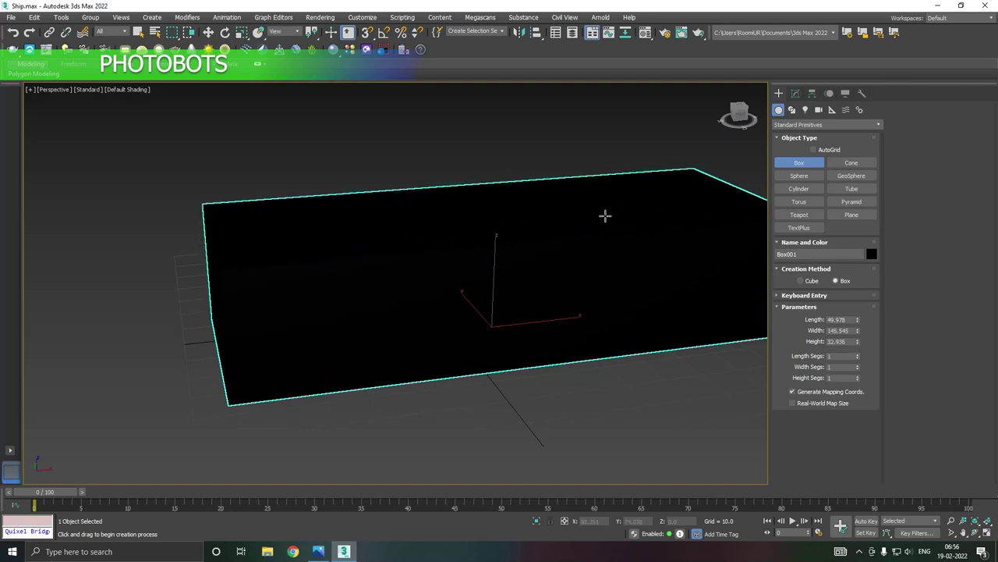
right_click(606, 215)
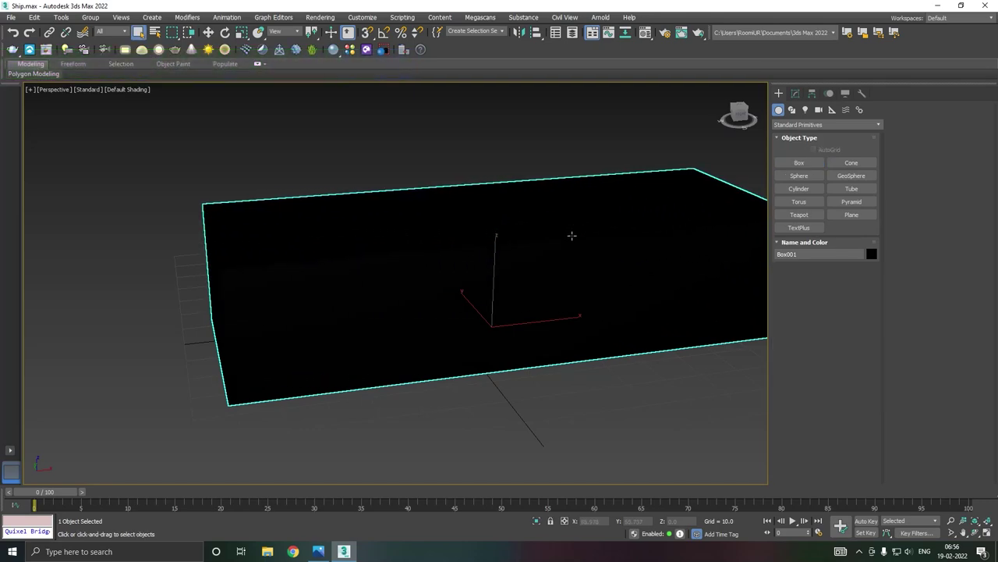
key(t)
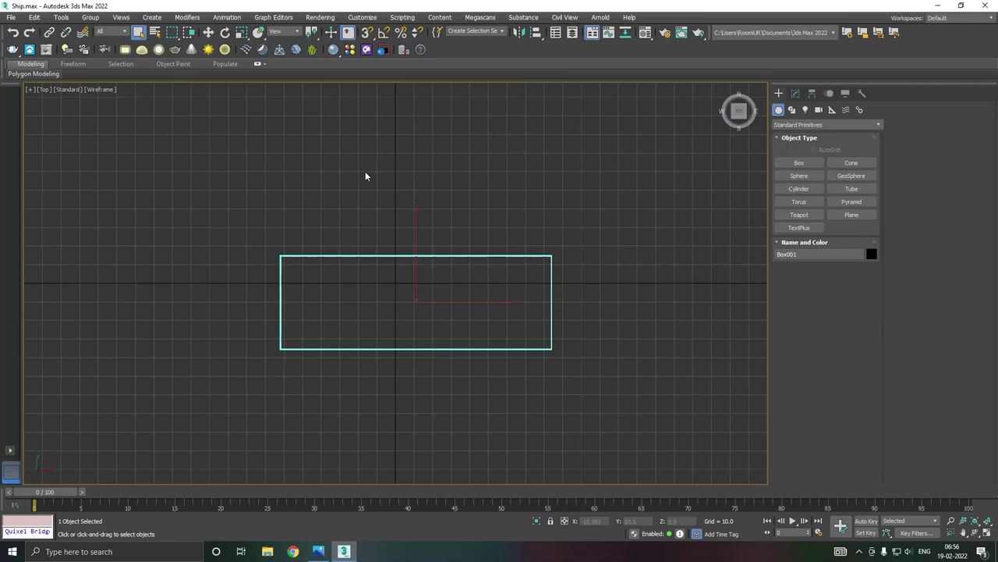
key(shift+z)
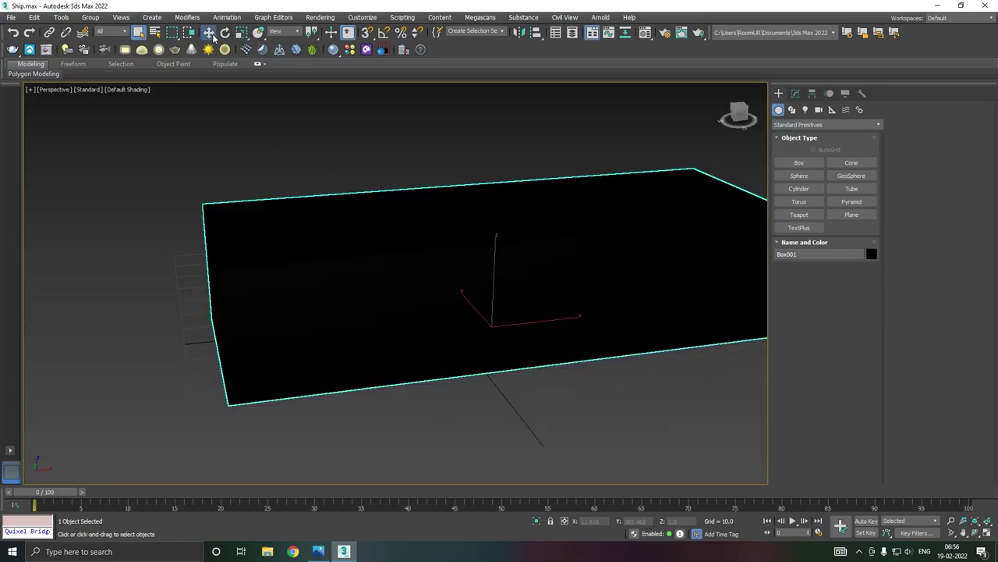
click(209, 32)
Step: Set the renderer to V-Ray 5 in Render Setup
click(319, 17)
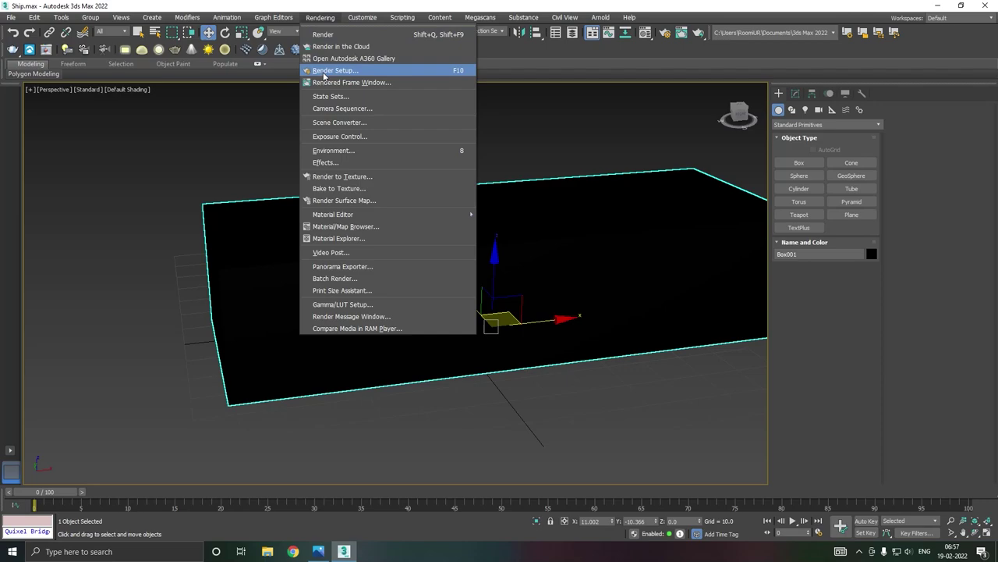
click(327, 69)
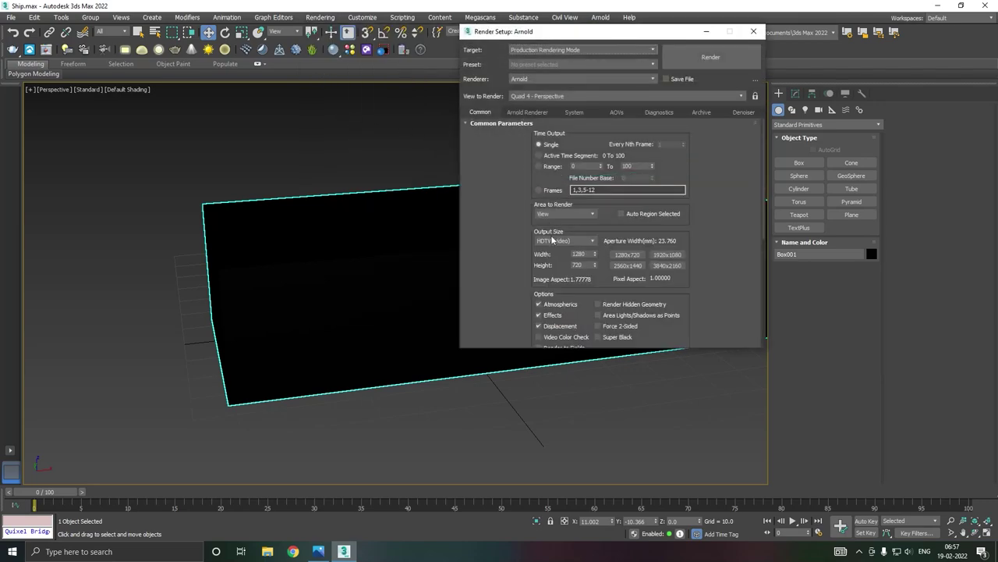
click(530, 79)
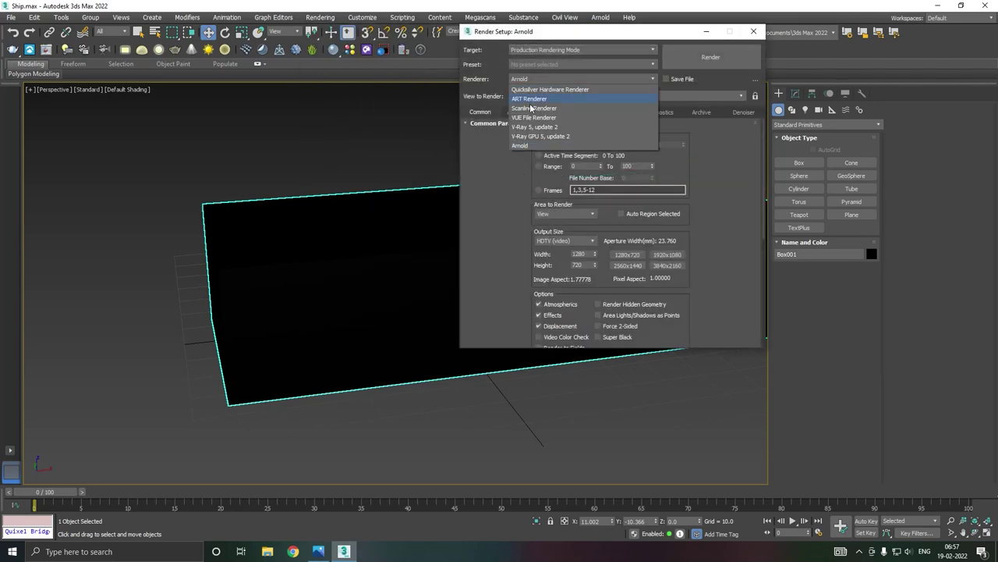
click(527, 135)
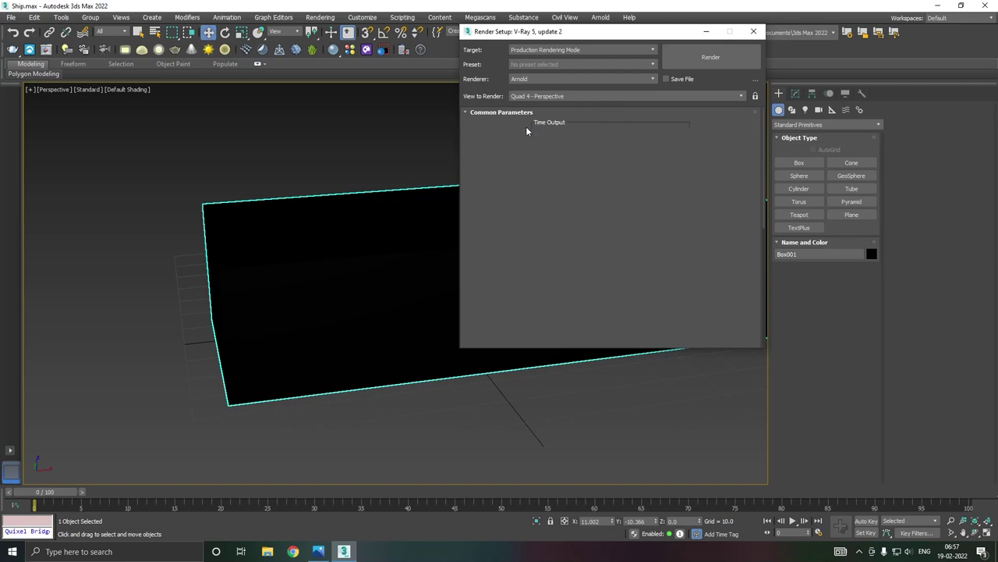
click(754, 31)
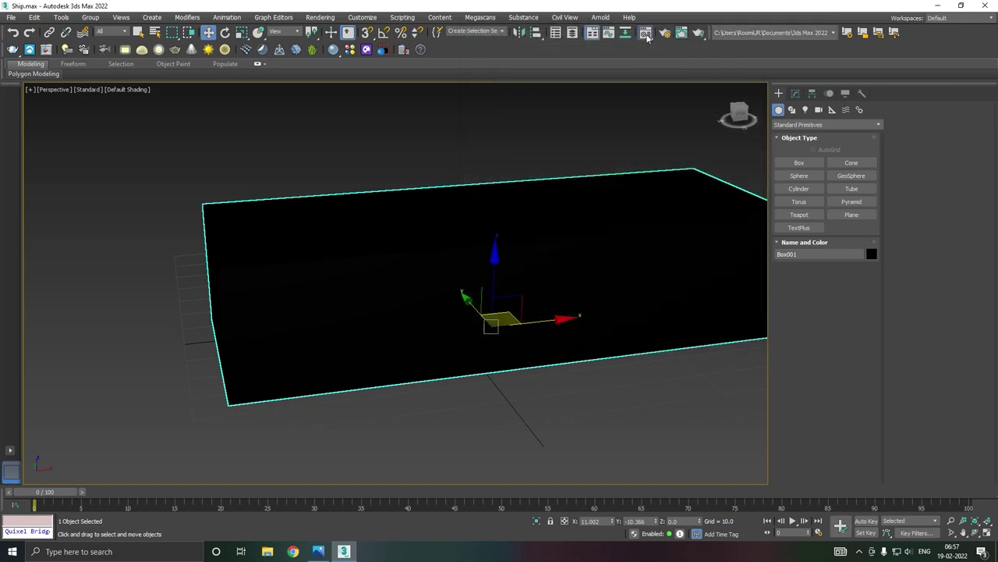
Step: Assign a grey VRayMtl material to the box from the Material Editor
key(m)
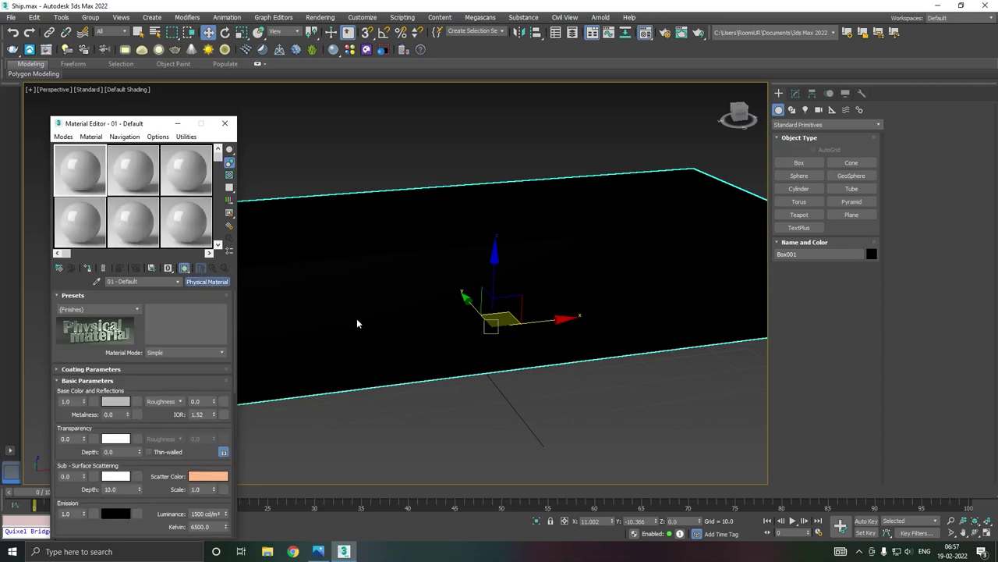
click(389, 287)
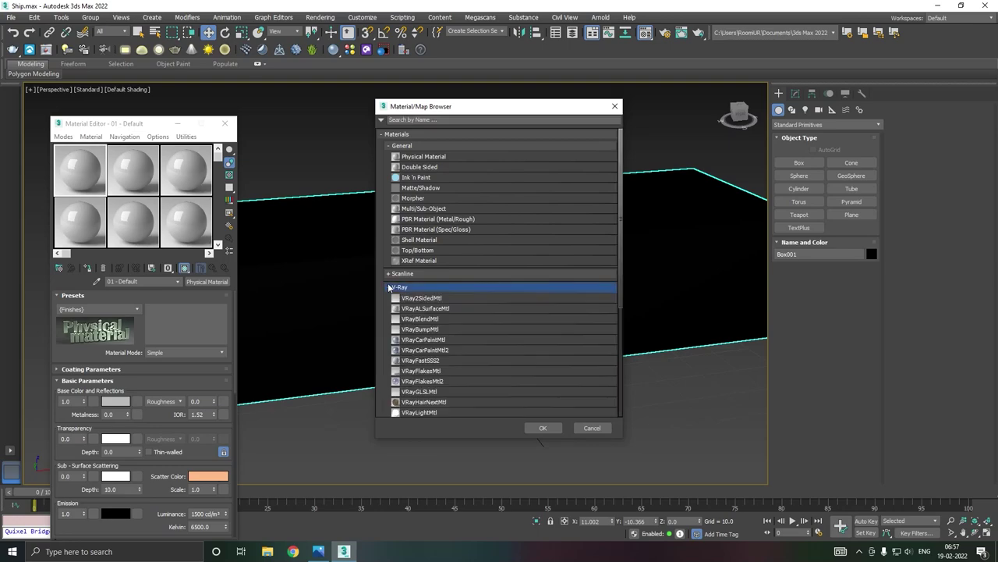
scroll(431, 382, down, 2)
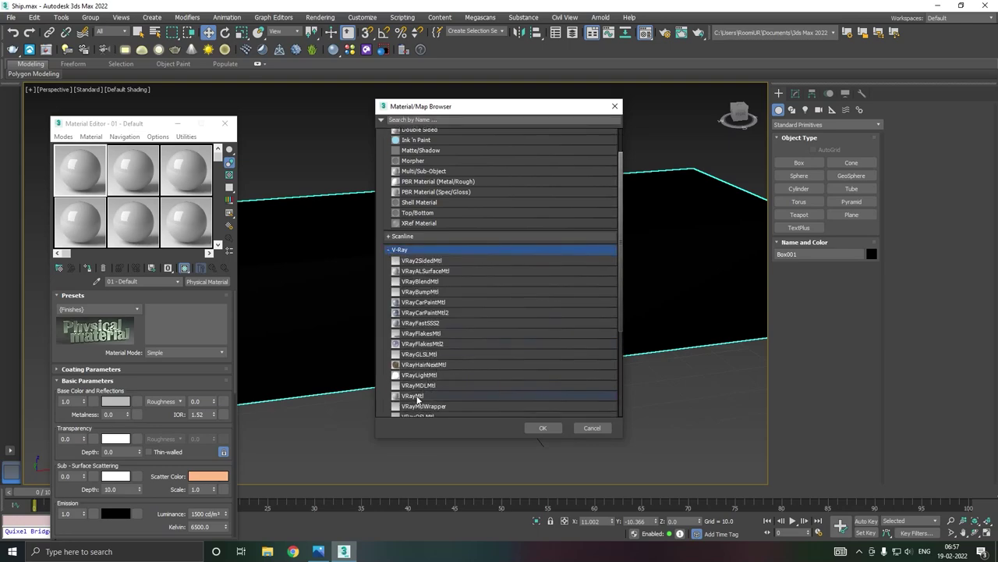
double_click(417, 398)
click(85, 269)
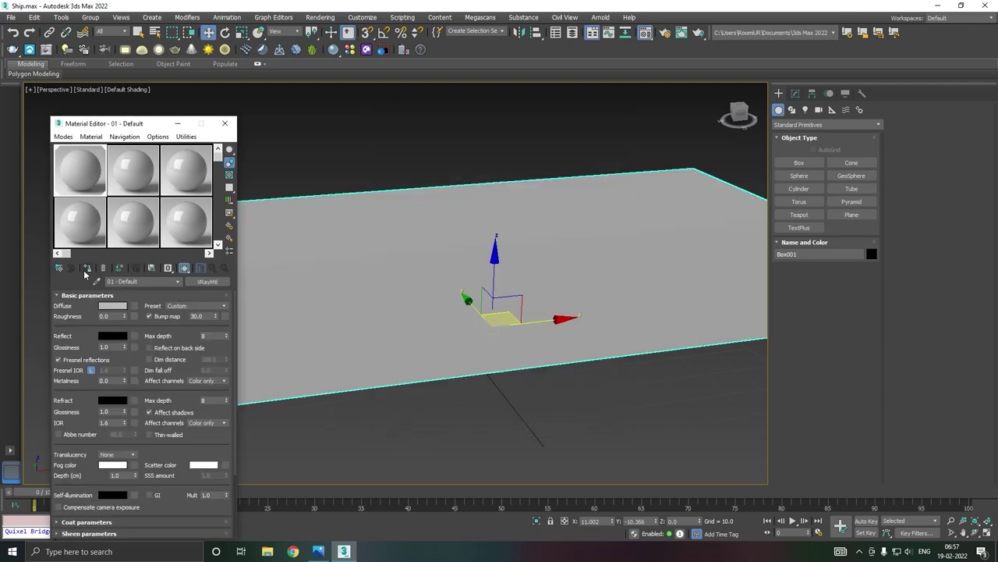
click(225, 123)
Step: Turn on Edged Faces shading in the viewport
click(121, 96)
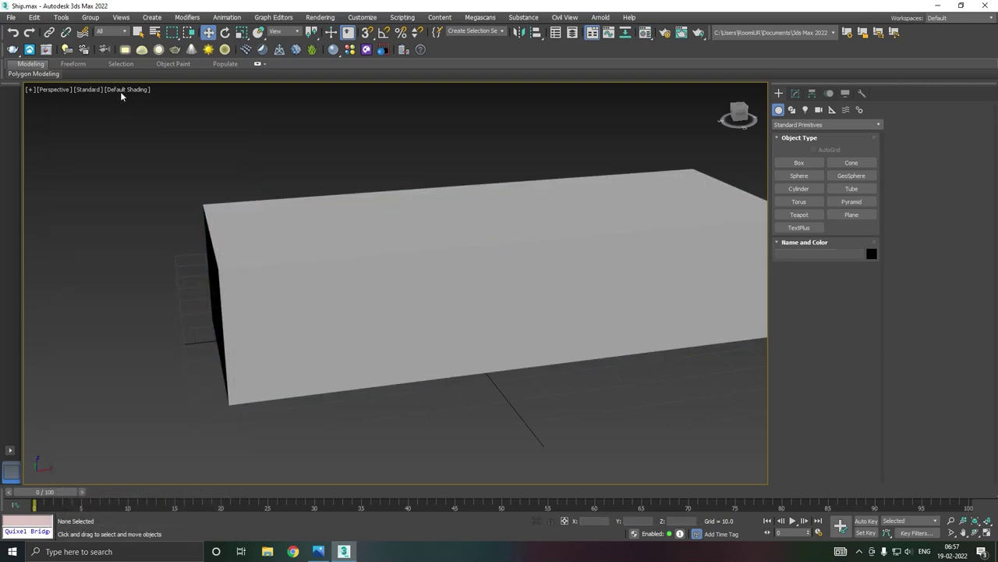
click(131, 90)
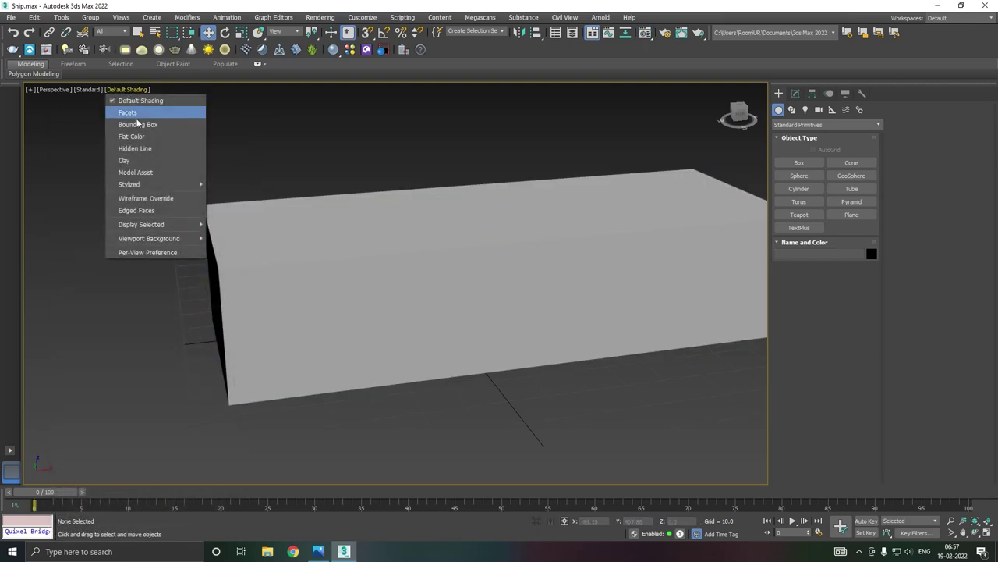
click(146, 212)
Step: Scale the box down to about a third of its size, undoing an earlier attempt
click(307, 294)
scroll(247, 286, down, 4)
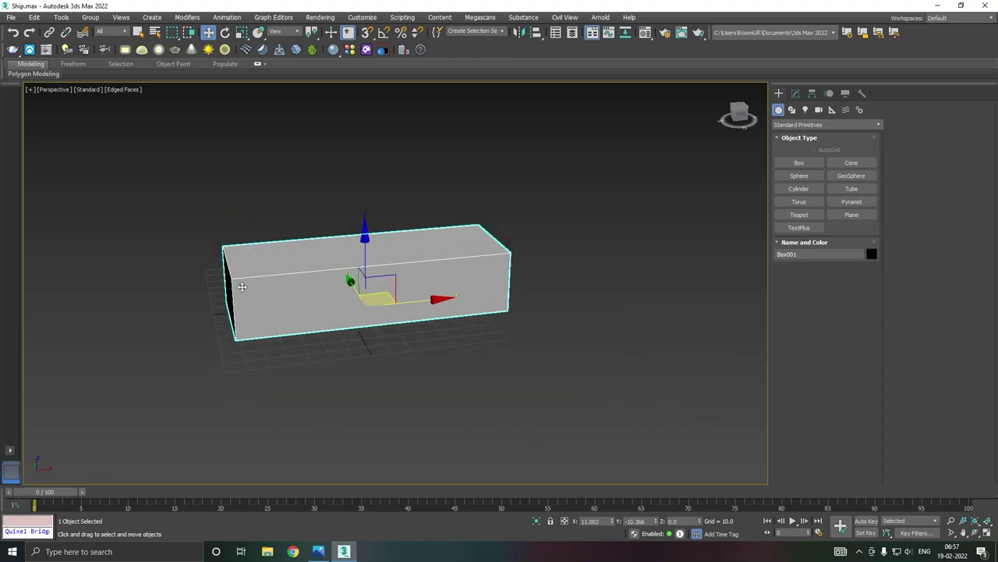
scroll(244, 287, up, 2)
key(r)
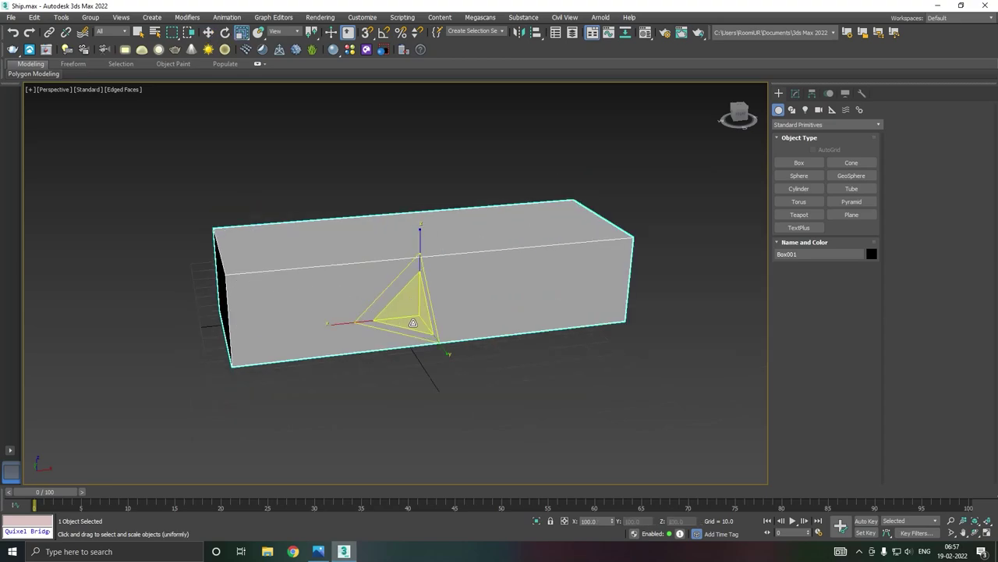
mouse_move(413, 323)
mouse_down()
mouse_move(403, 313)
mouse_move(412, 327)
mouse_up()
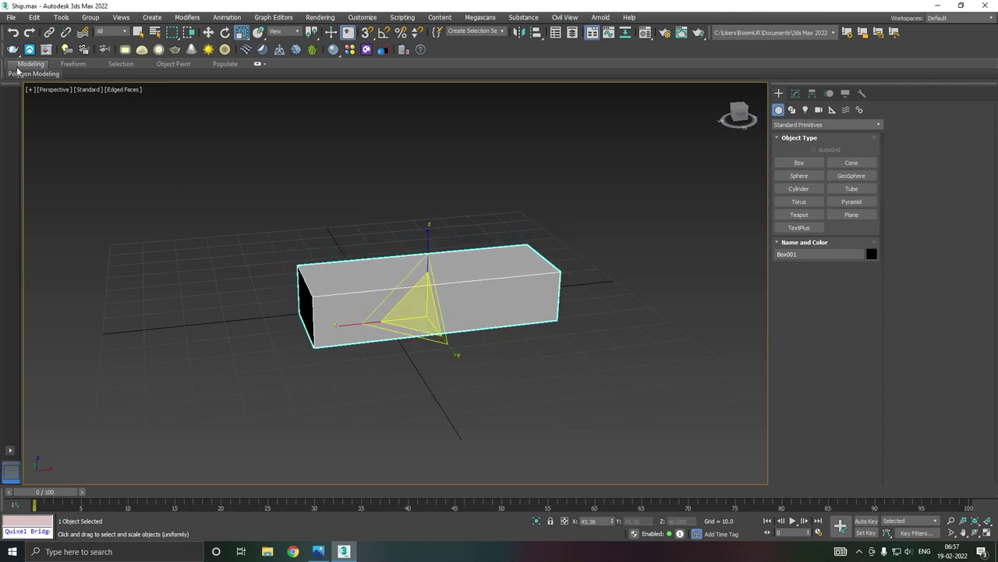
click(14, 33)
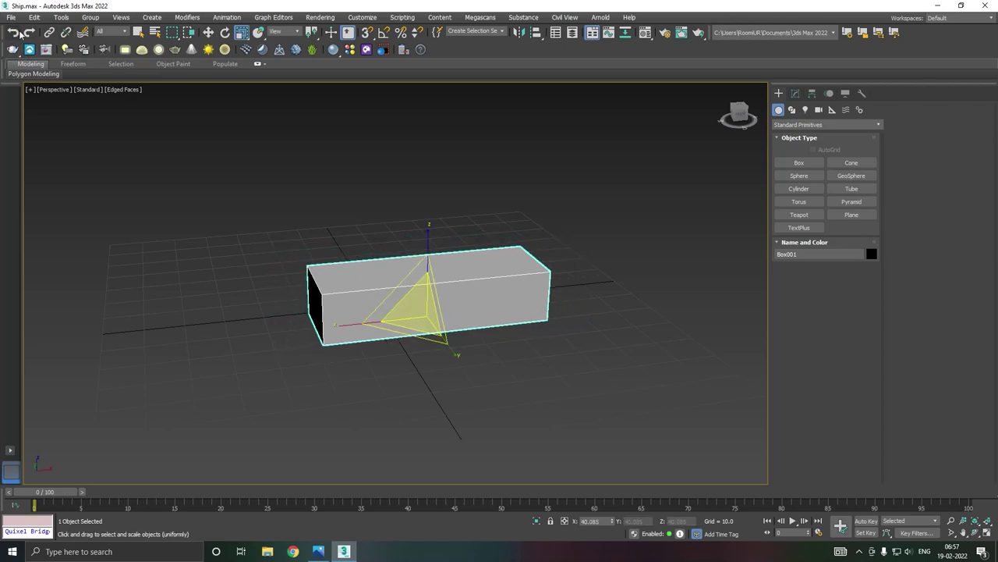
click(14, 33)
click(29, 33)
click(12, 35)
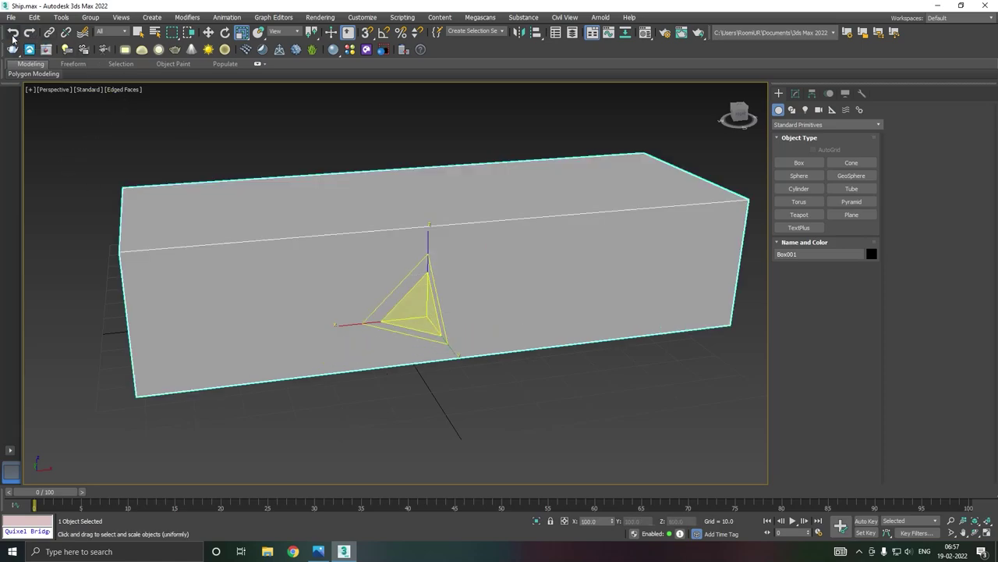
drag(425, 311, 405, 405)
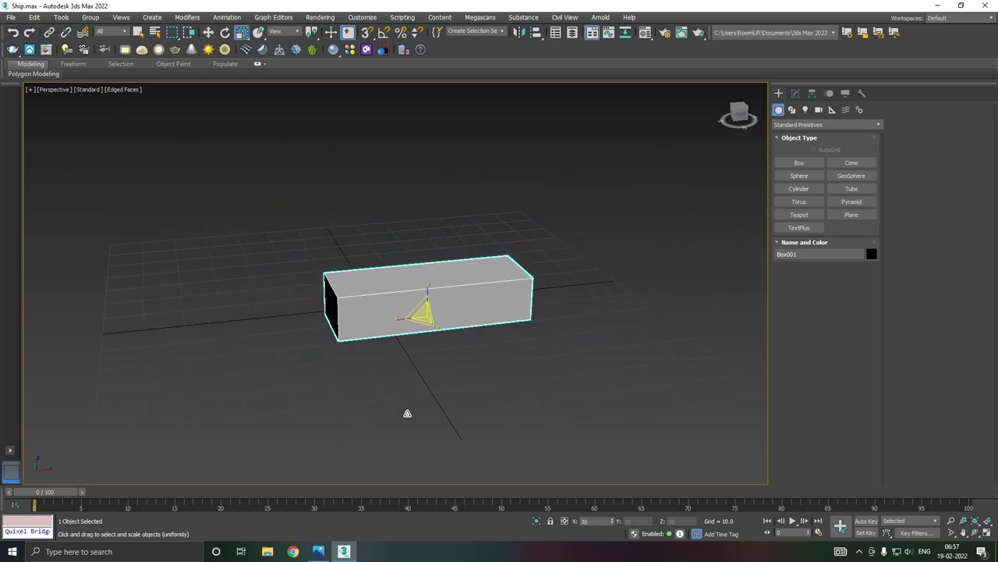
Step: Move the box left to about X -10.134, Y 0.653, Z 0 and inspect it
key(w)
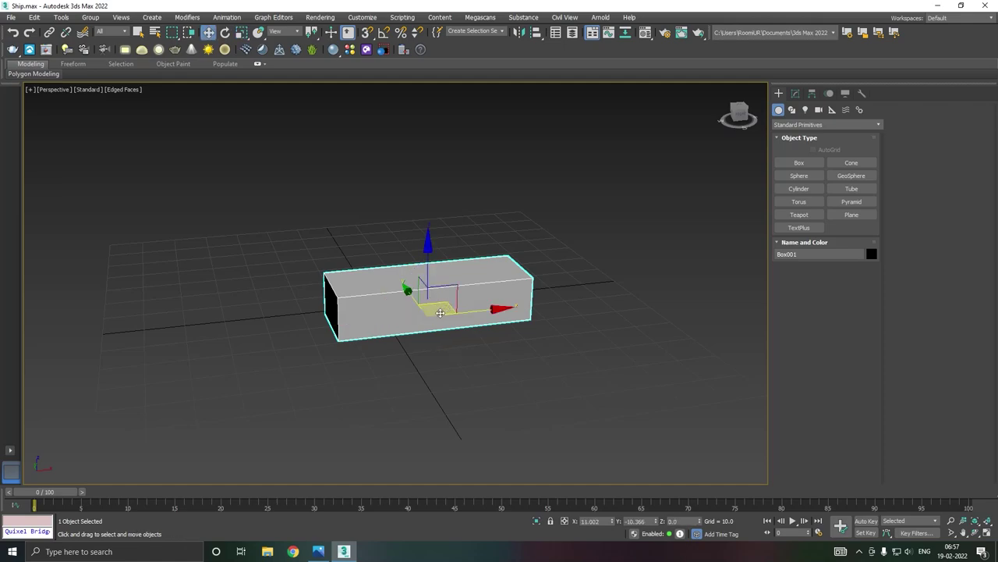
scroll(433, 311, up, 2)
alt+middle_drag(432, 311, 425, 312)
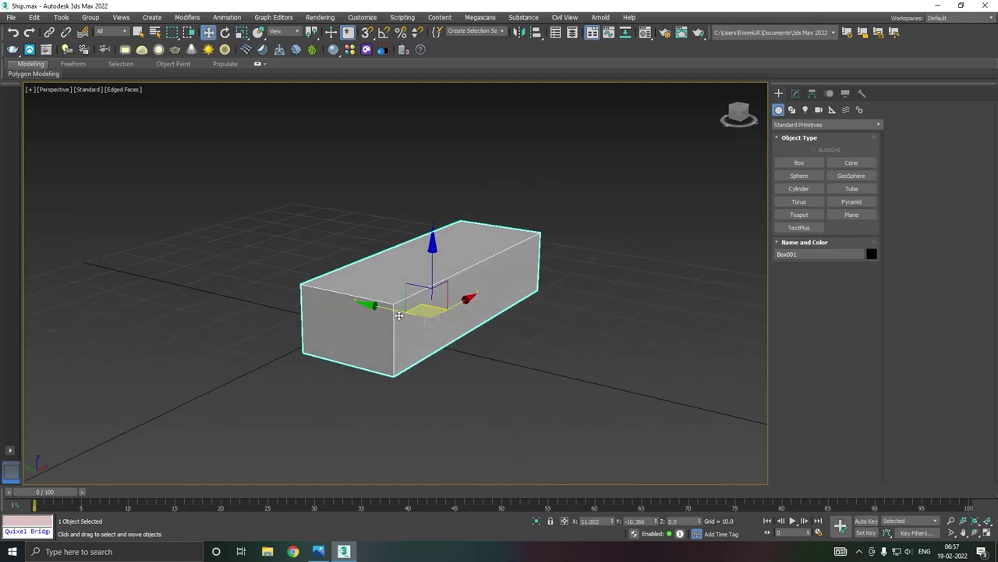
mouse_move(425, 312)
mouse_down()
mouse_move(355, 294)
mouse_move(323, 316)
mouse_up()
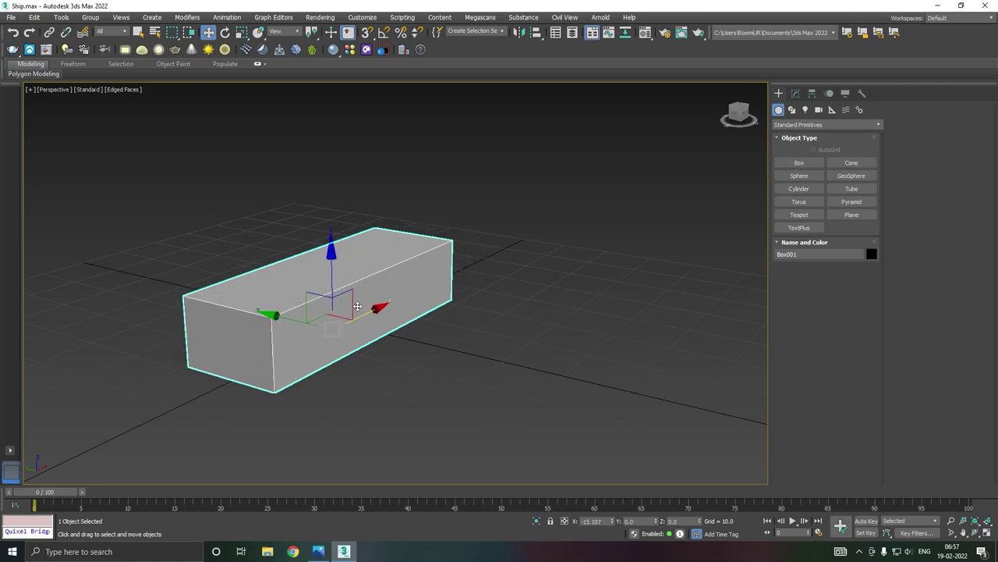
scroll(436, 289, up, 2)
middle_drag(435, 289, 511, 275)
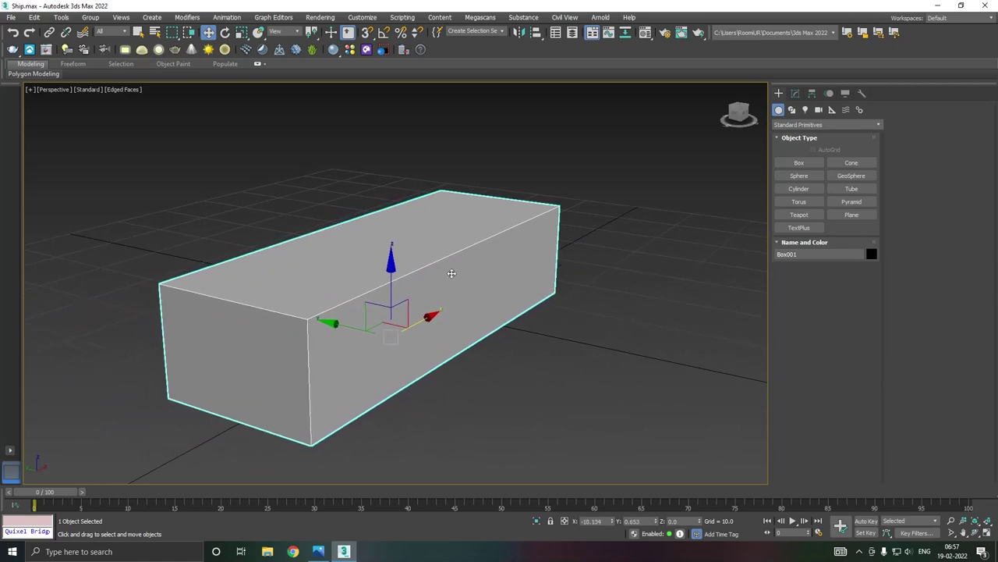
alt+middle_drag(452, 273, 452, 280)
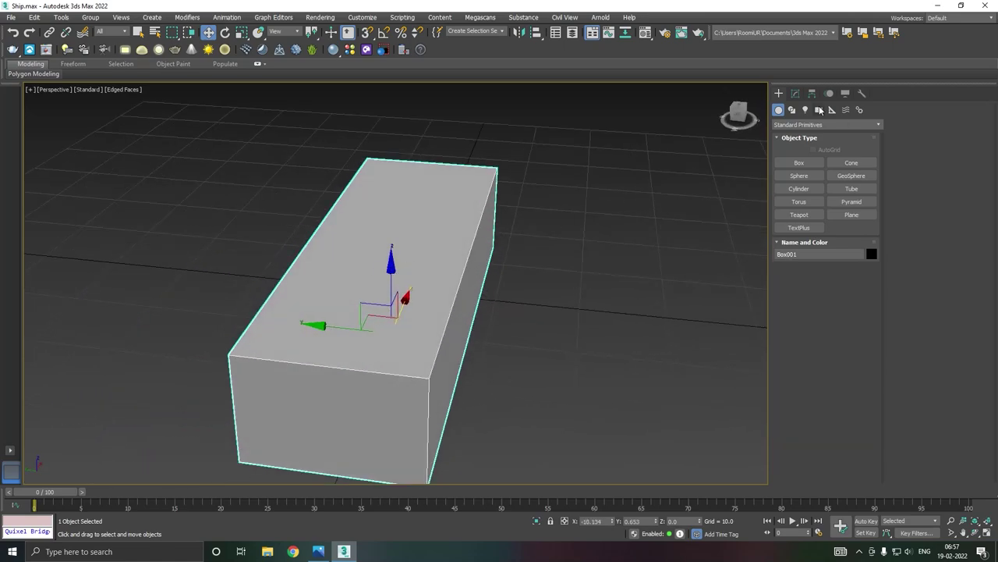
Step: Set Box001 to Length 74.626, Width 245.054 and Height 50.432 in the Modify panel
click(795, 93)
drag(857, 250, 860, 236)
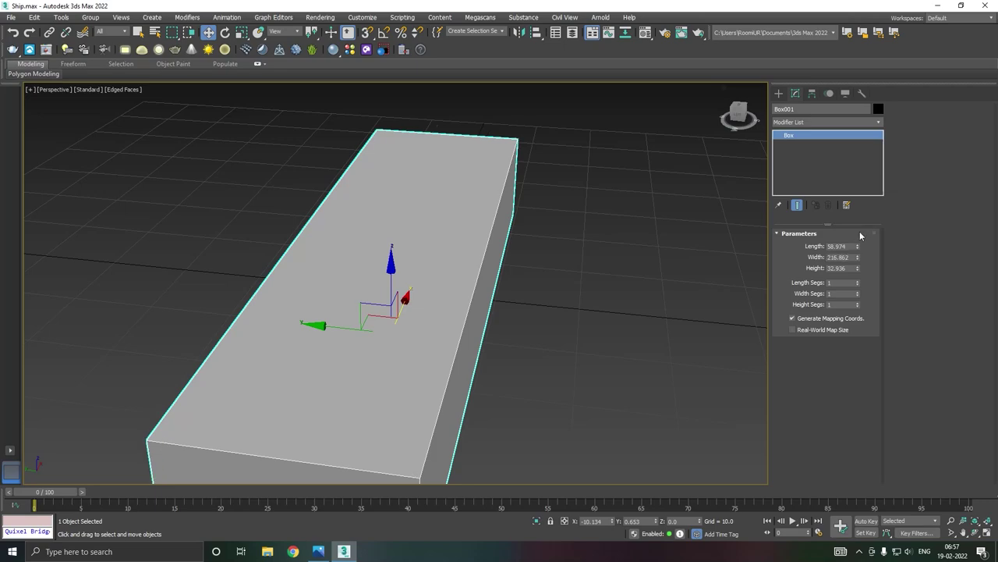
alt+middle_drag(619, 231, 470, 219)
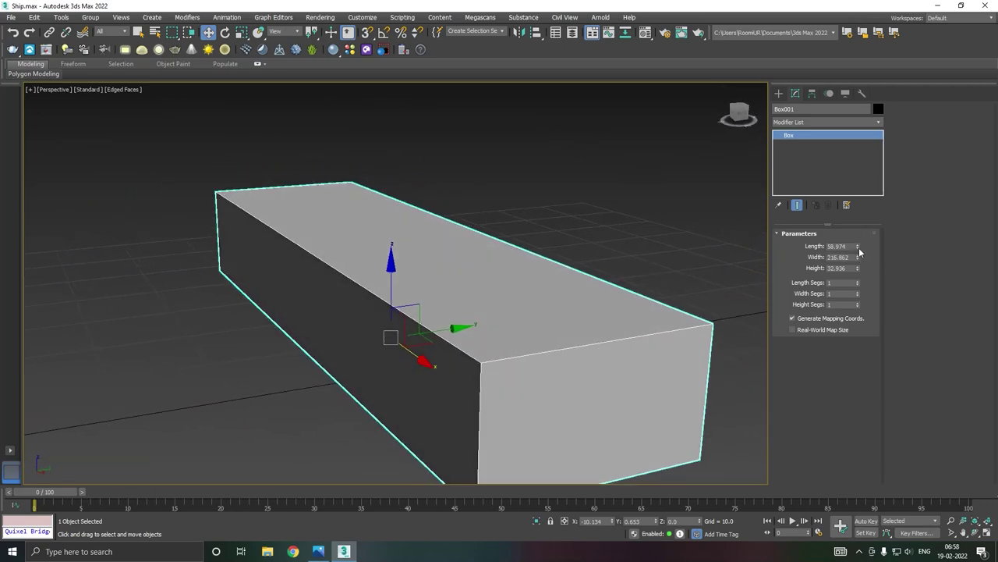
drag(860, 252, 858, 259)
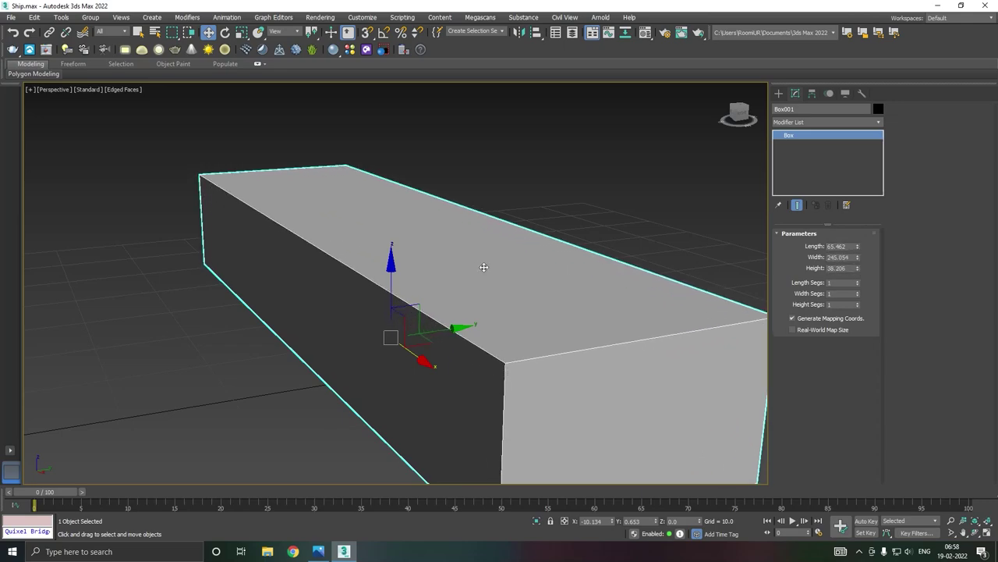
scroll(484, 269, down, 3)
mouse_move(482, 270)
alt+middle_down()
mouse_move(640, 283)
mouse_move(776, 251)
alt+middle_up()
drag(857, 247, 853, 236)
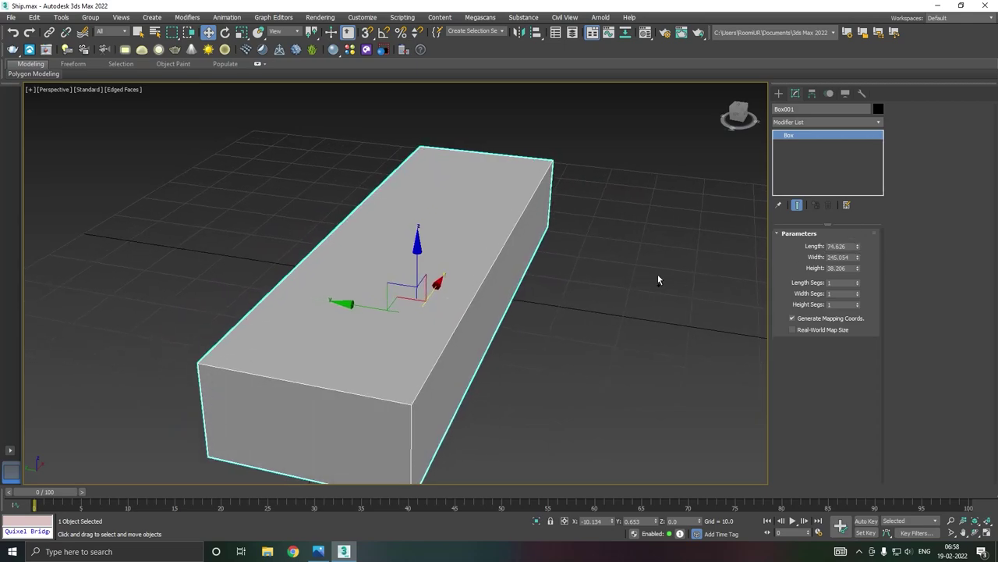
alt+middle_drag(657, 279, 525, 273)
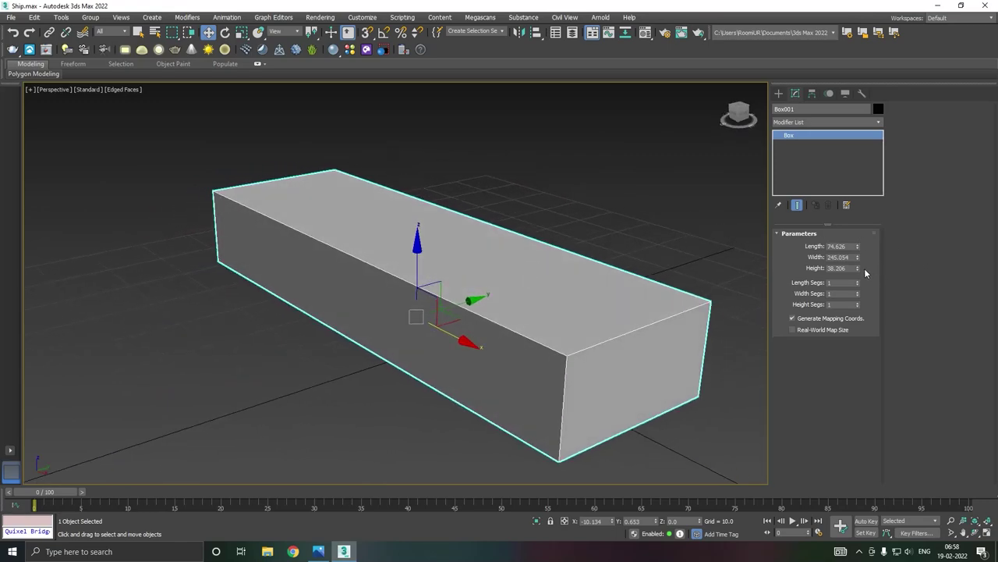
drag(858, 268, 851, 248)
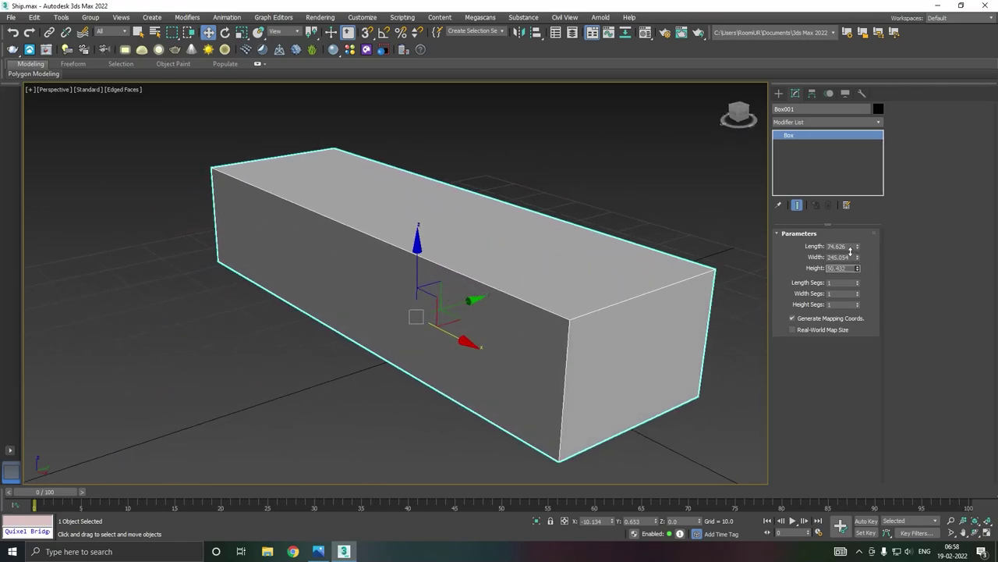
Step: Convert Box001 to an Editable Poly
right_click(795, 170)
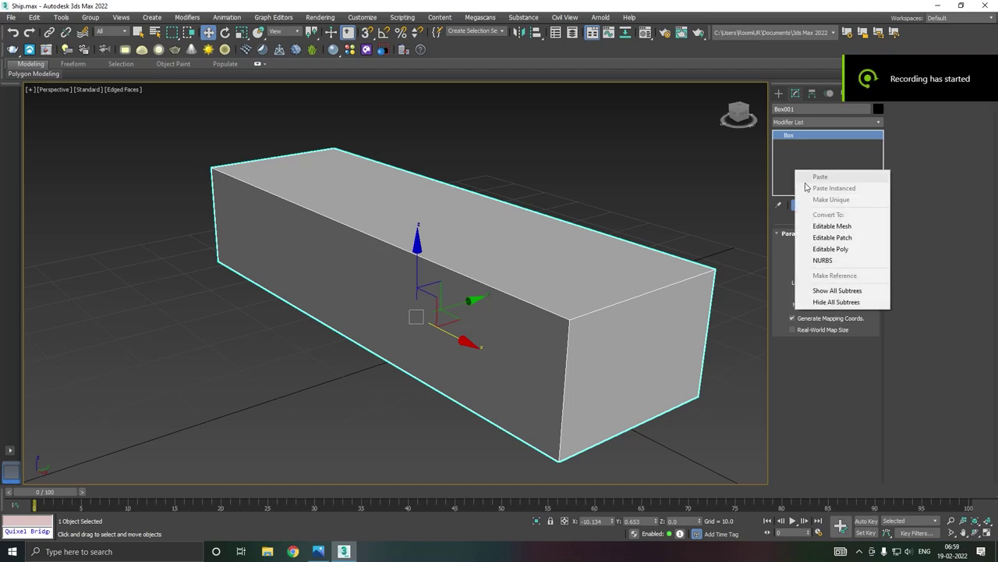
click(831, 249)
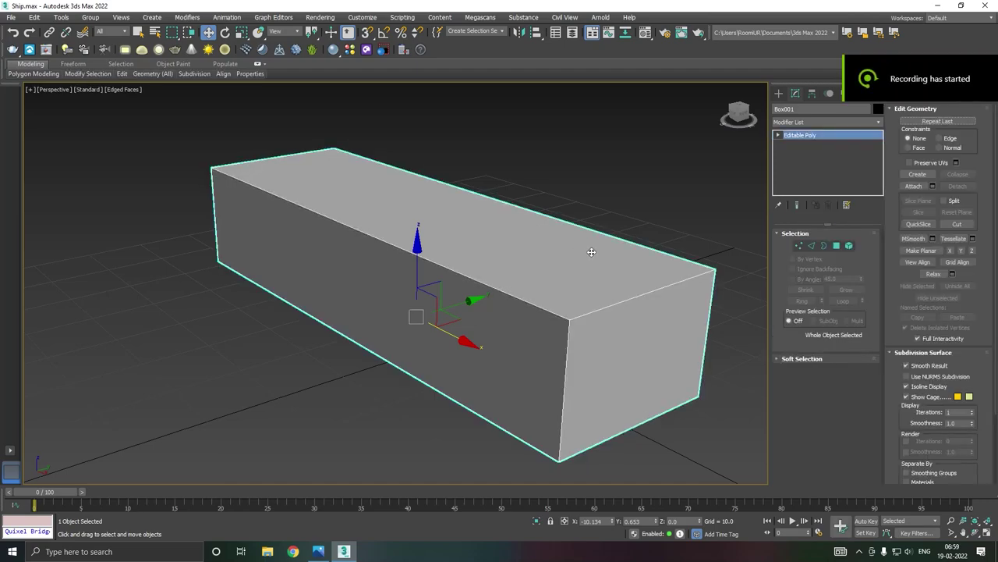
scroll(588, 252, down, 2)
alt+middle_drag(587, 252, 683, 256)
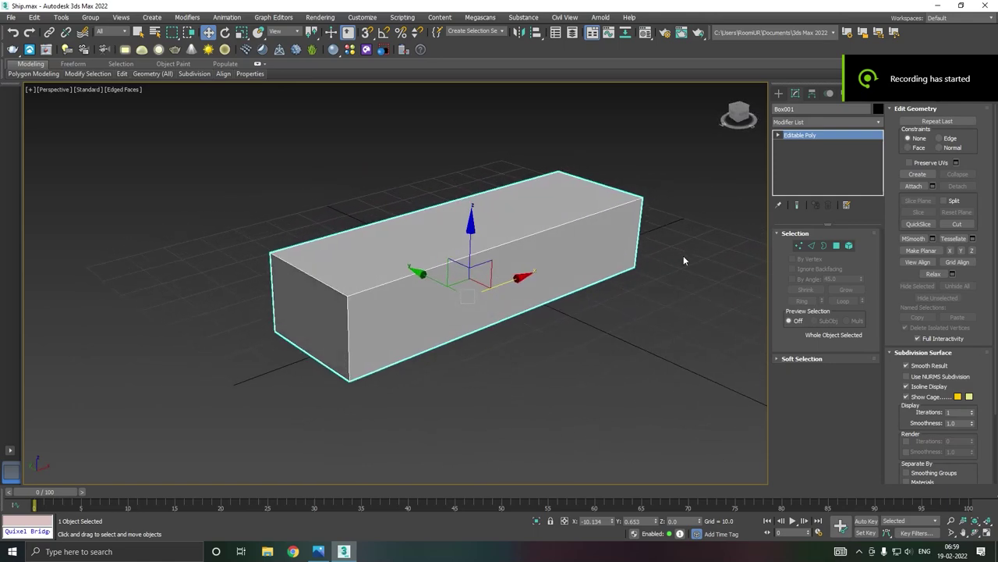
key(ctrl+z)
right_click(830, 173)
click(854, 253)
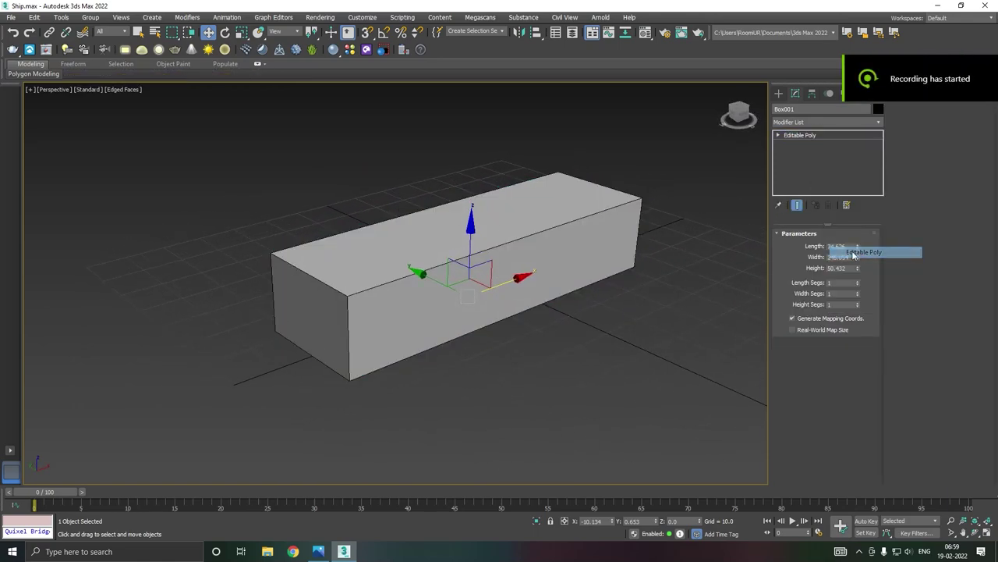
click(854, 253)
scroll(362, 296, up, 2)
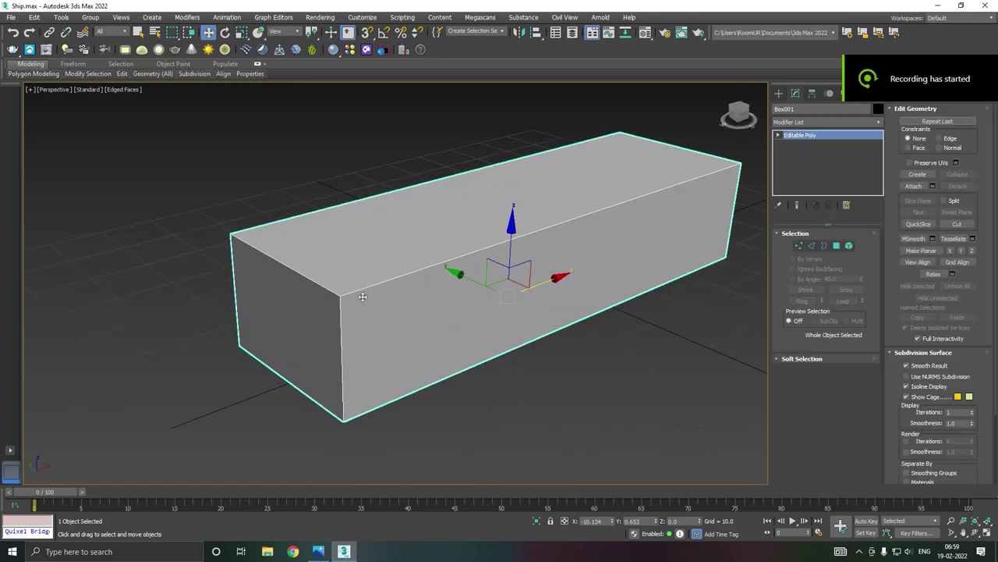
Step: Select the front and left vertical edges in Edge mode, cancelling an accidental chamfer
click(811, 245)
click(340, 343)
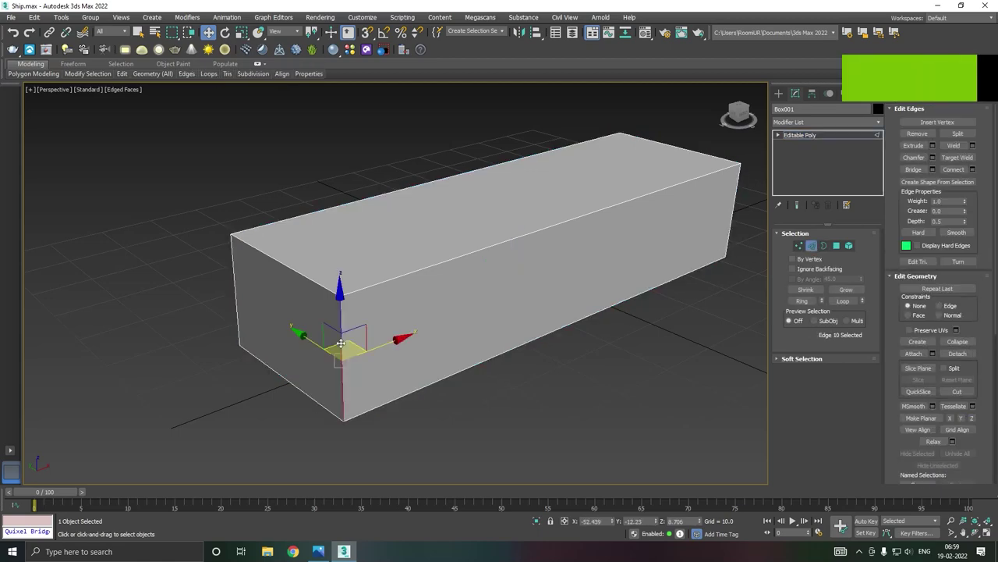
ctrl+click(232, 276)
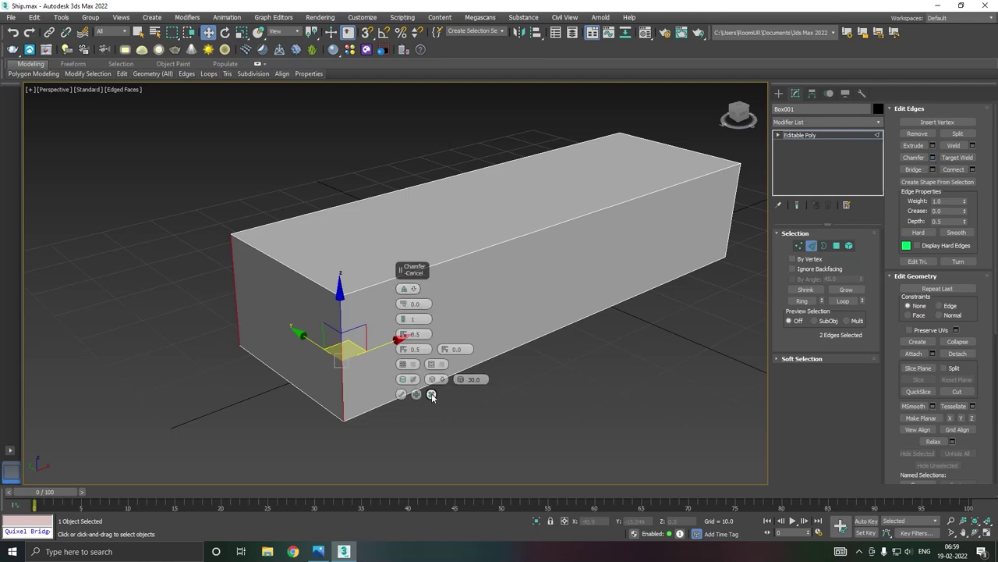
click(431, 395)
alt+middle_drag(457, 393, 300, 348)
scroll(299, 348, down, 2)
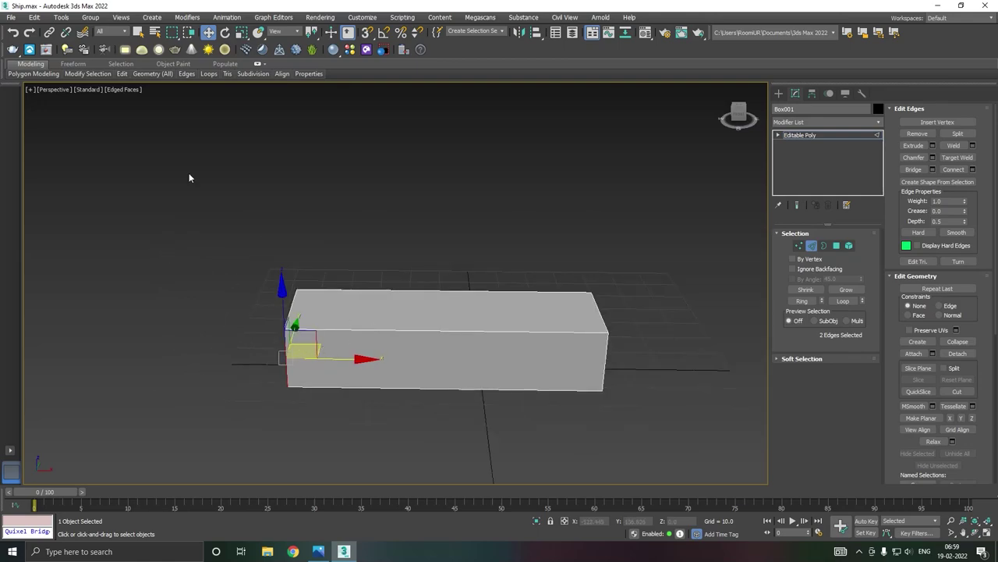
Step: Add a Swift Loop edge loop across the box near one end
click(122, 73)
click(207, 99)
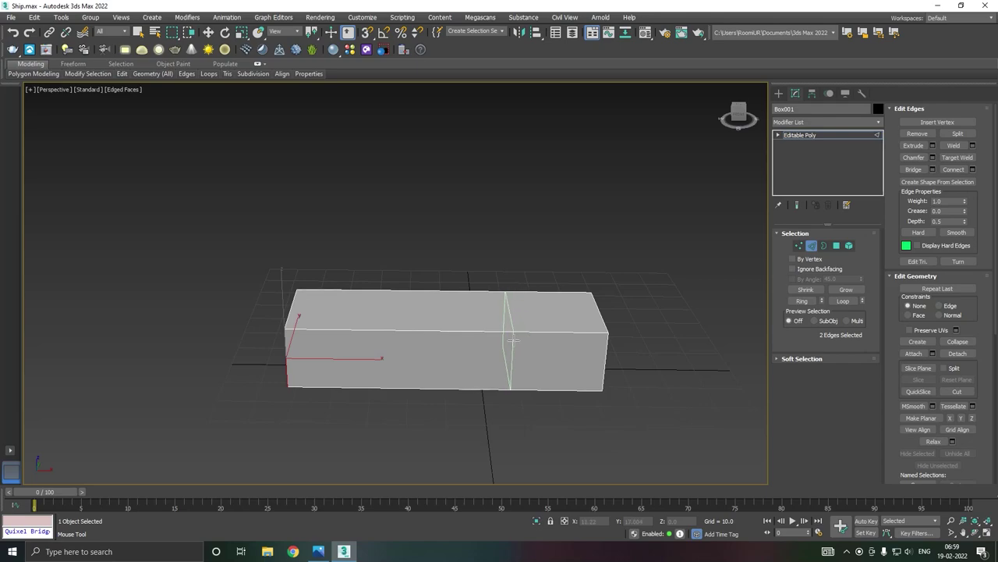
click(512, 339)
key(w)
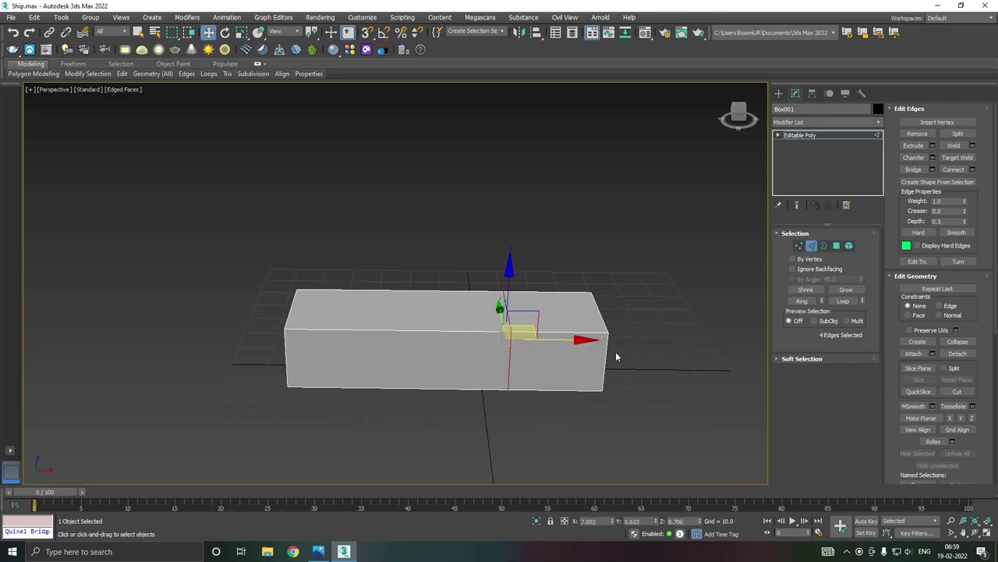
click(606, 353)
alt+middle_drag(607, 352, 577, 351)
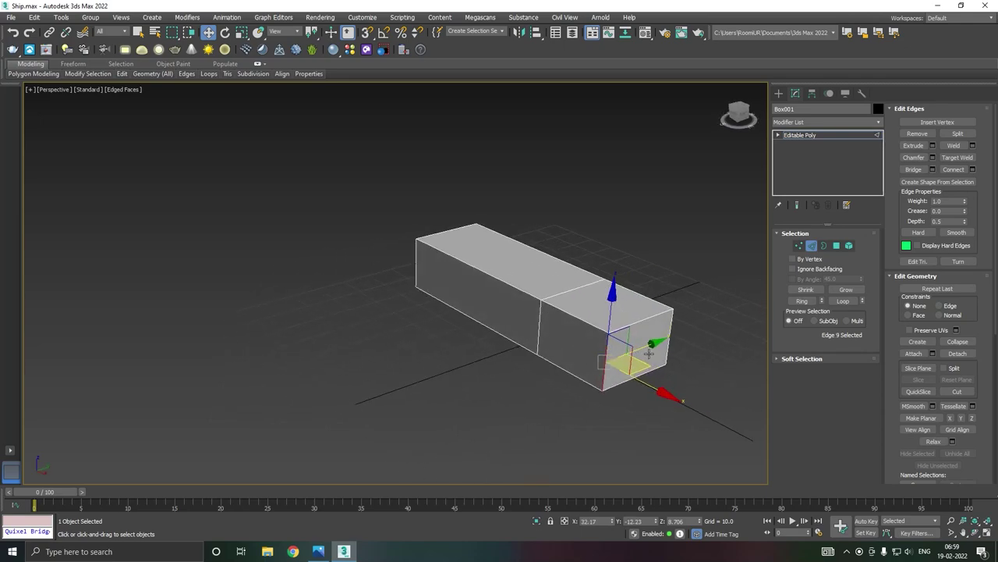
click(624, 363)
middle_drag(659, 364, 532, 352)
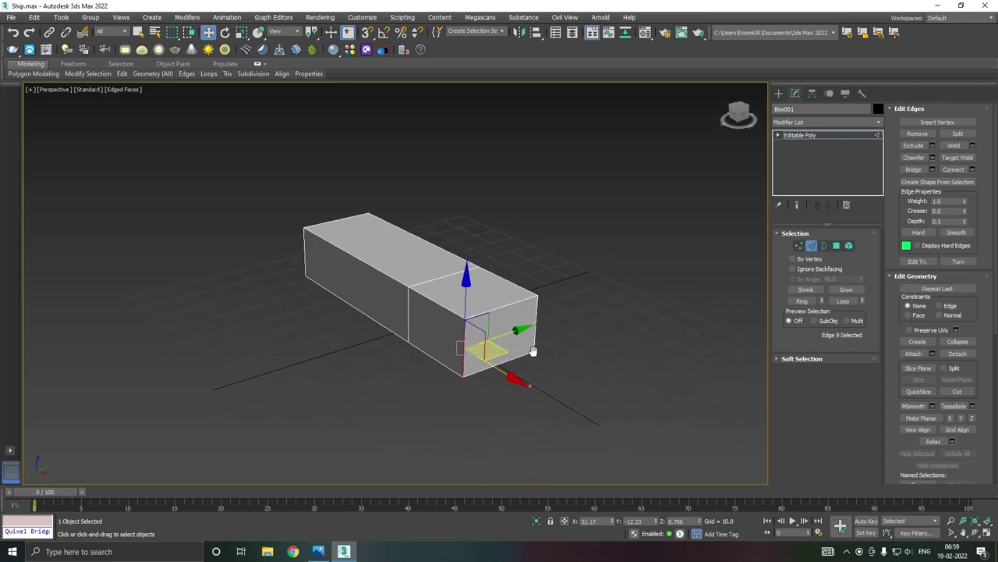
scroll(504, 354, up, 2)
Step: Move the end polygon outward along X and scale it down into a narrower bow
click(839, 247)
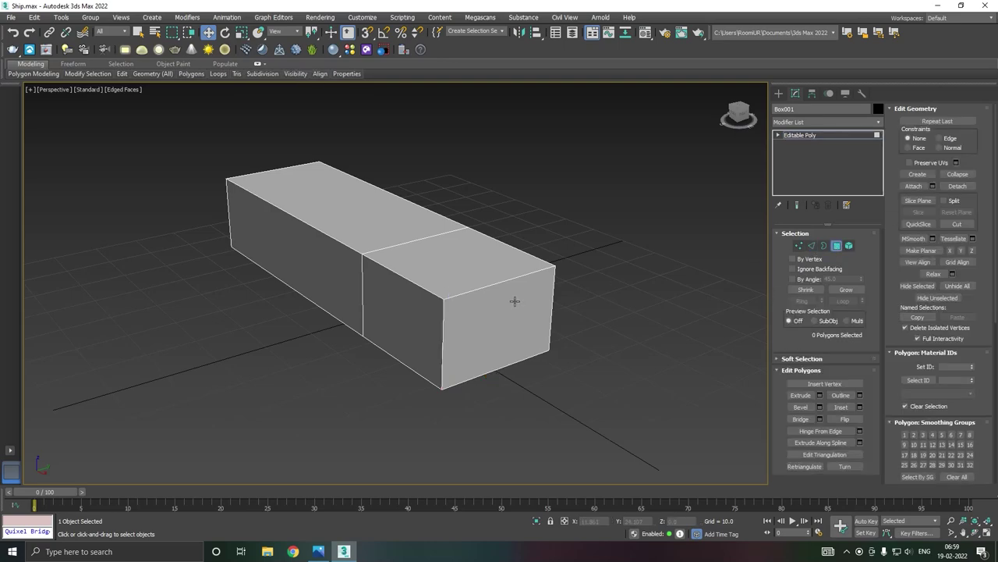
click(514, 302)
drag(536, 352, 548, 357)
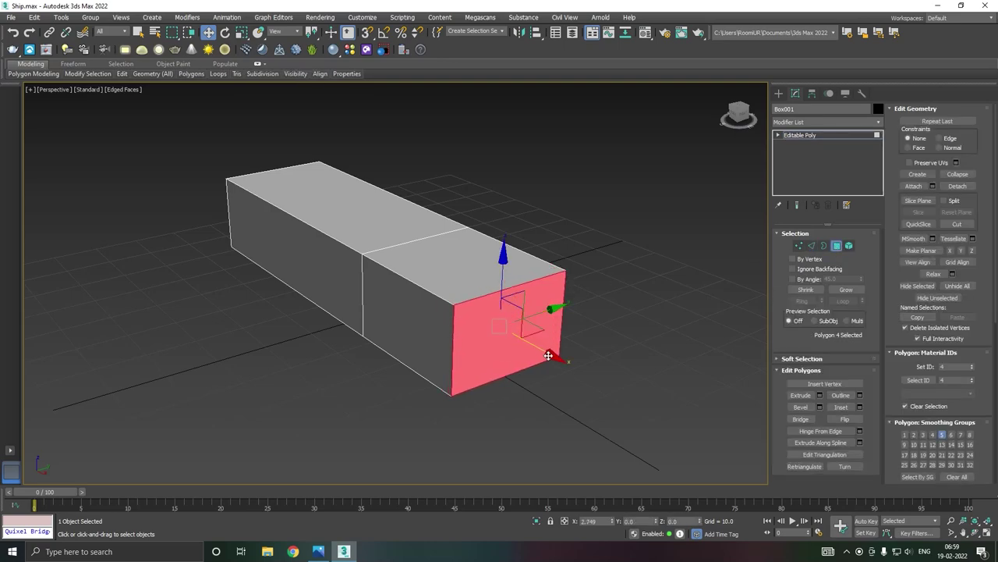
key(r)
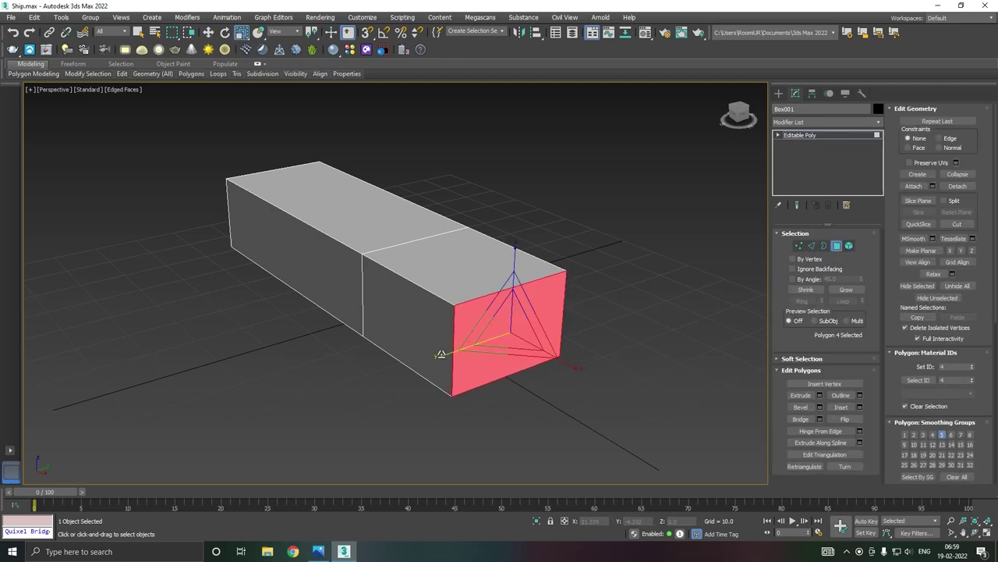
drag(445, 356, 467, 352)
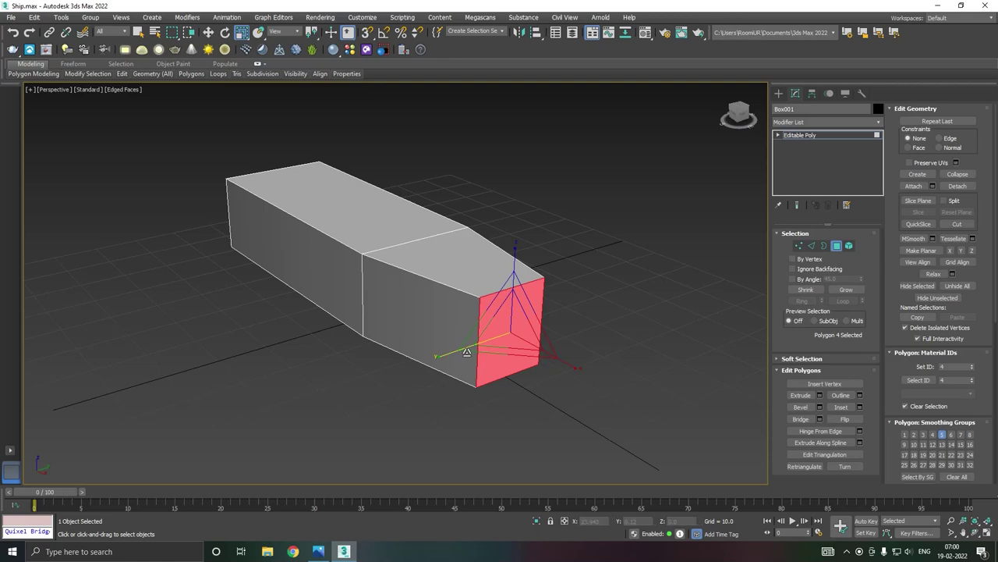
key(w)
mouse_move(466, 352)
alt+middle_down()
mouse_move(527, 344)
mouse_move(595, 297)
alt+middle_up()
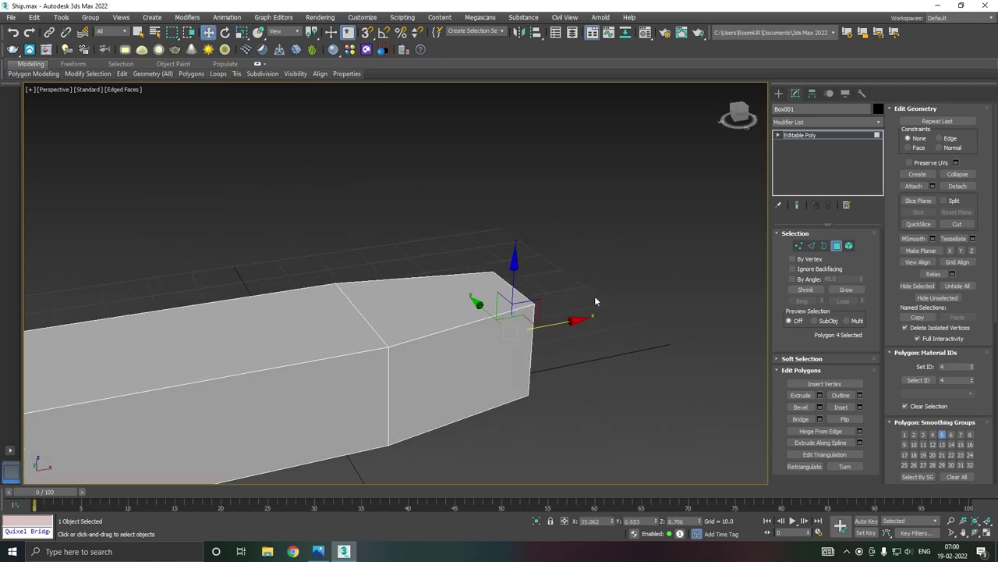
scroll(606, 293, down, 3)
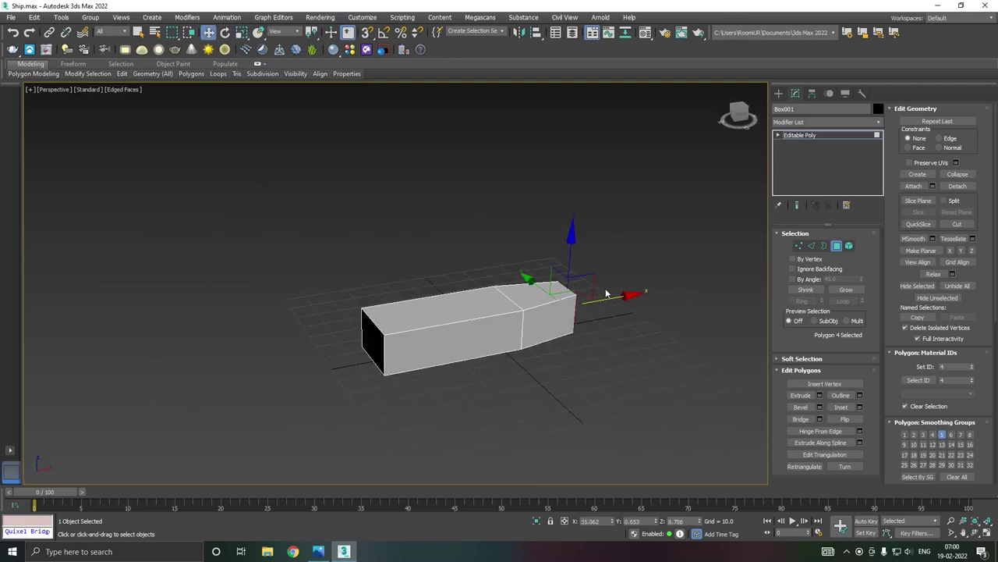
click(811, 245)
scroll(377, 357, up, 3)
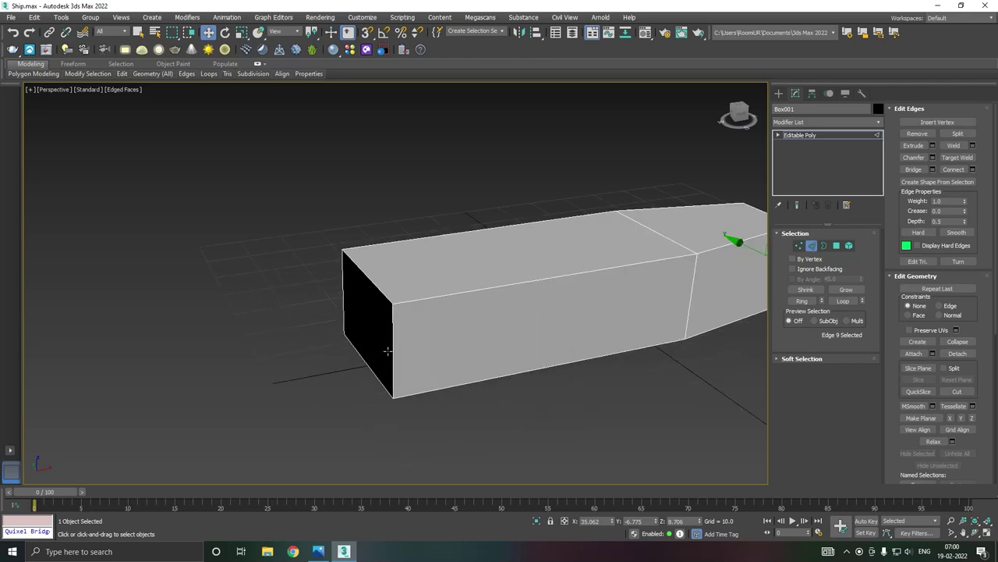
Step: Select the two corner edges at the square end and chamfer them by about 28
click(392, 351)
ctrl+click(343, 301)
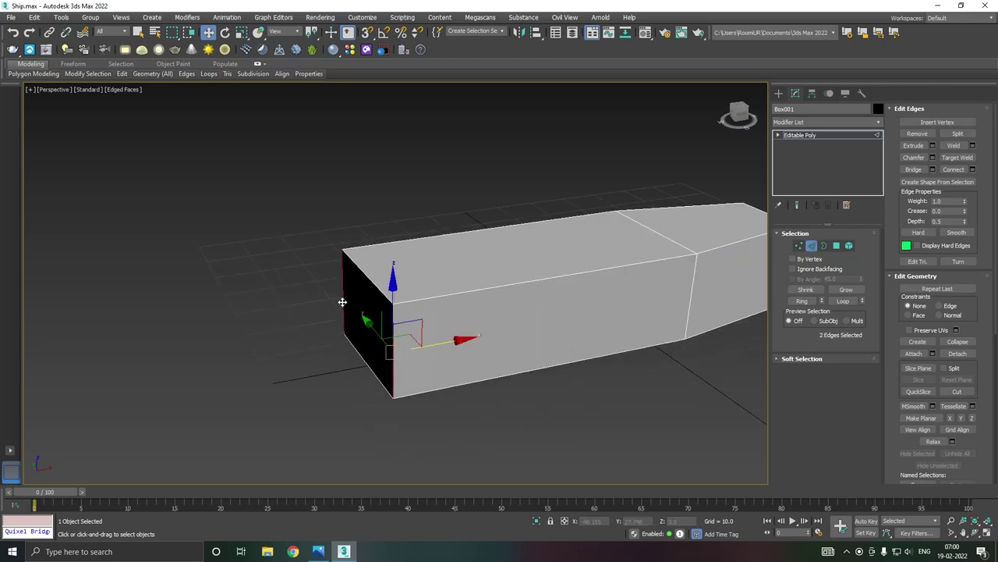
click(933, 158)
drag(404, 307, 398, 232)
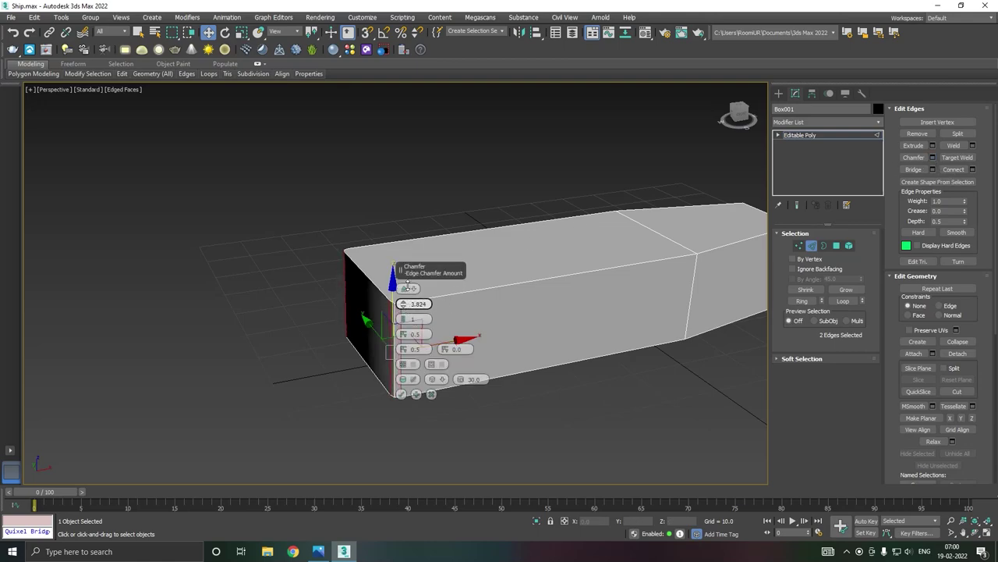
mouse_move(406, 306)
mouse_down()
mouse_move(407, 281)
mouse_move(536, 250)
mouse_up()
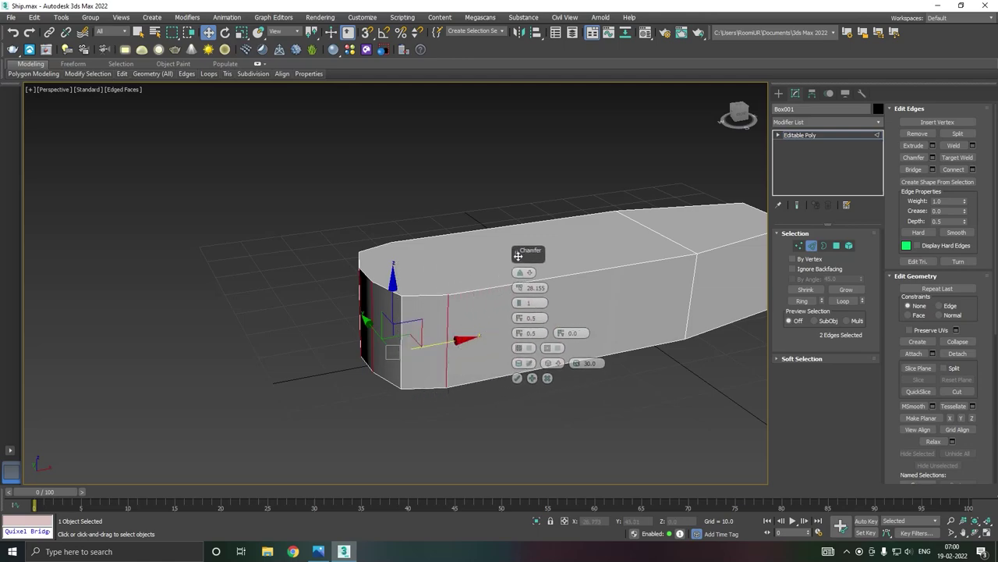
Step: Raise the chamfer to 4 segments and an amount of about 41.479
alt+middle_drag(499, 269, 516, 268)
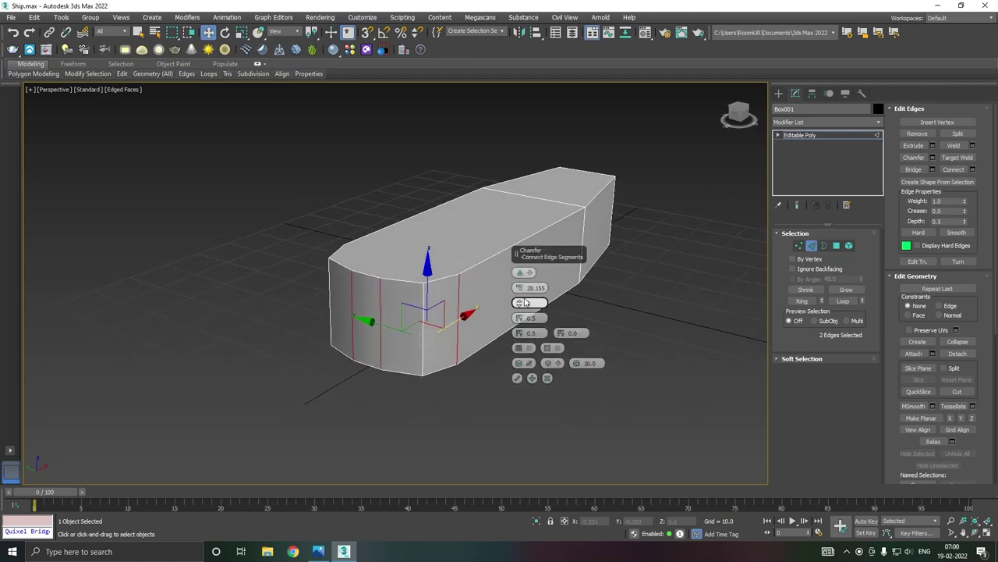
click(521, 301)
drag(520, 287, 515, 248)
alt+middle_drag(515, 249, 382, 290)
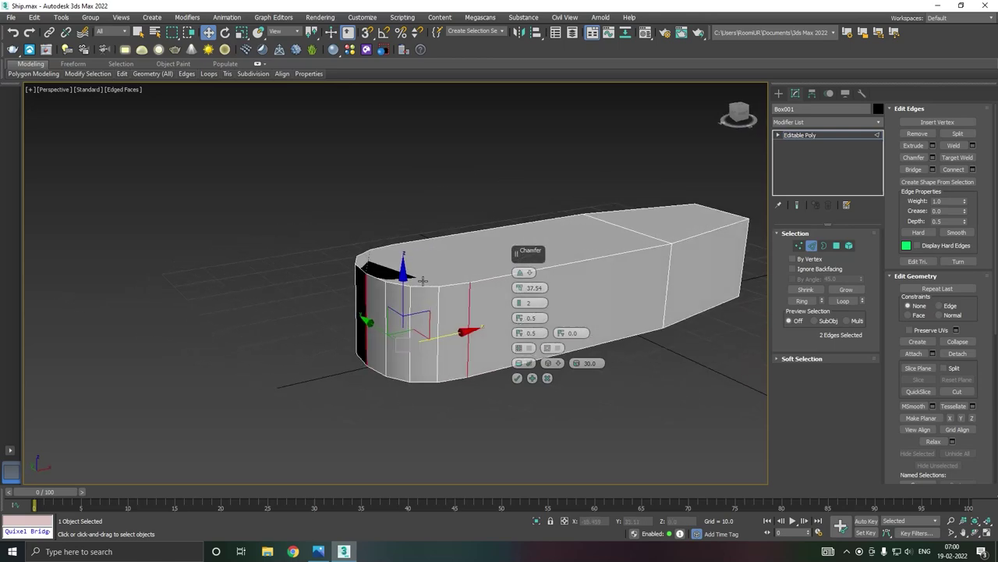
drag(519, 303, 519, 302)
click(518, 303)
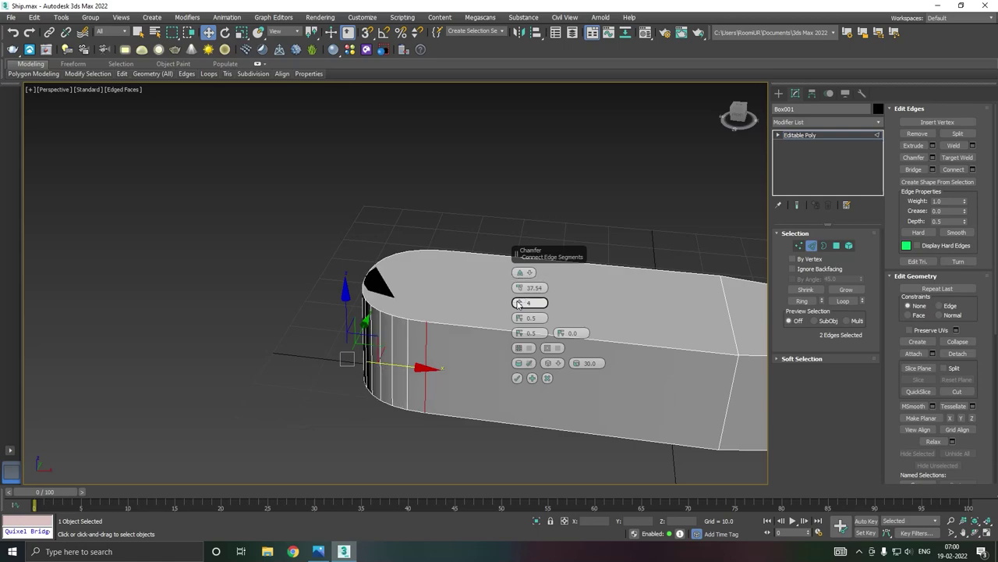
mouse_move(457, 316)
alt+middle_down()
mouse_move(525, 305)
mouse_move(518, 291)
alt+middle_up()
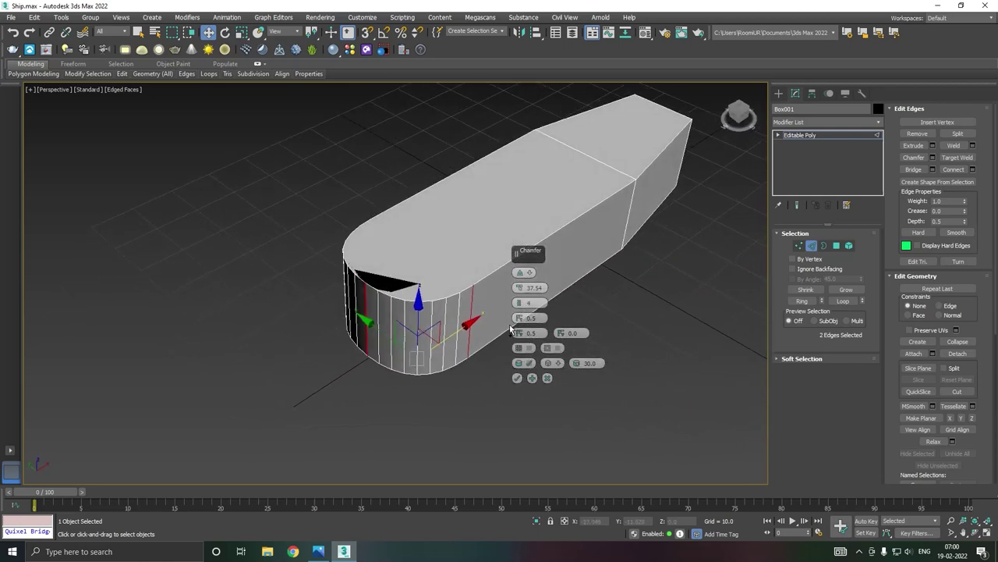
drag(518, 289, 518, 271)
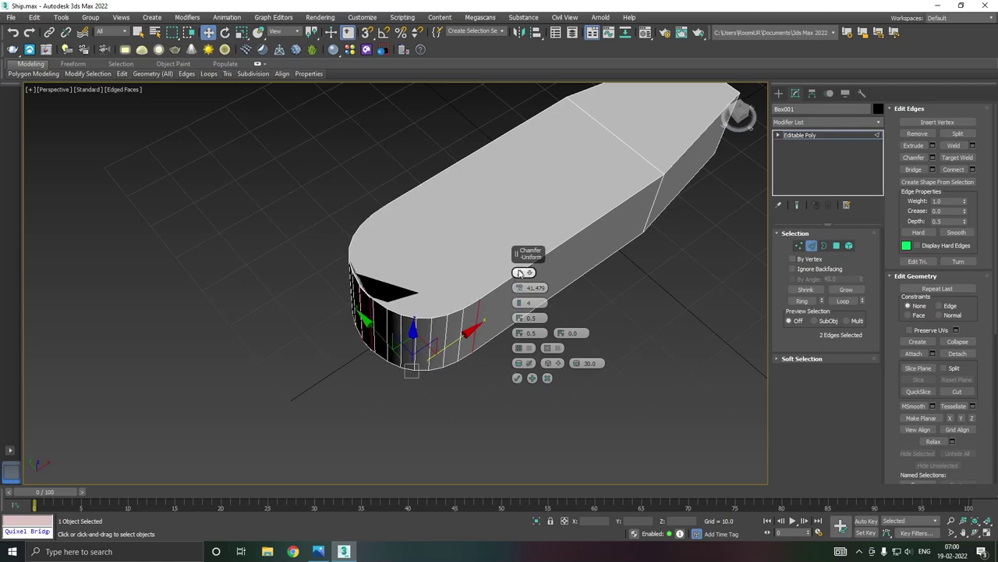
Step: Inspect the rounded stern from several angles and commit the chamfer
alt+middle_drag(518, 271, 429, 281)
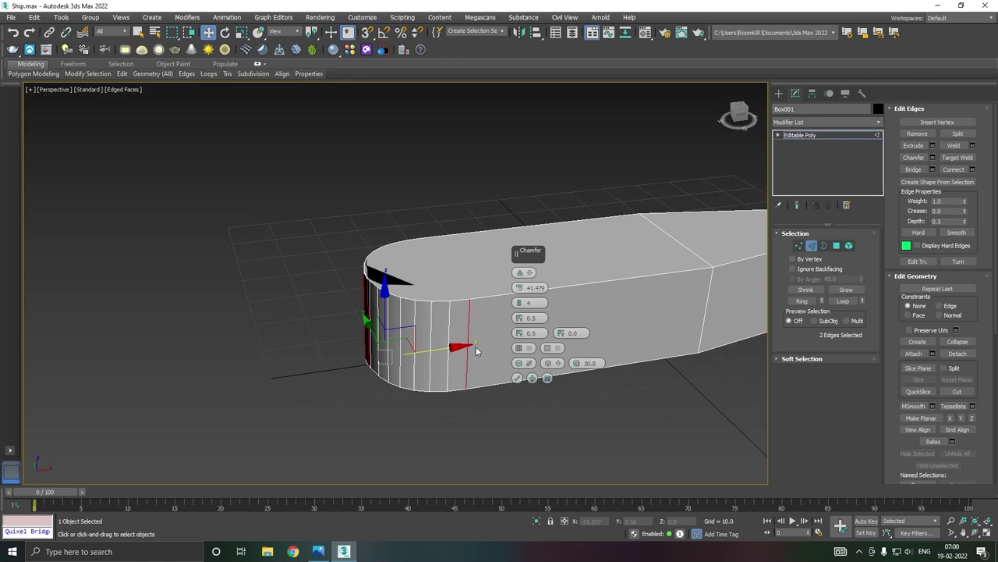
mouse_move(468, 371)
middle_down()
mouse_move(296, 394)
mouse_move(380, 376)
middle_up()
scroll(367, 375, up, 2)
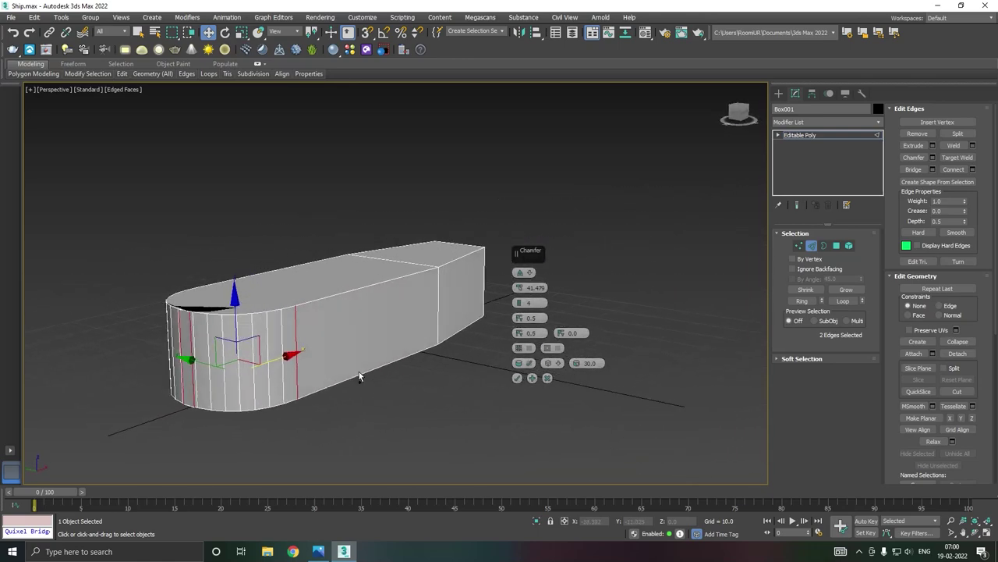
scroll(336, 374, up, 1)
scroll(305, 374, up, 1)
scroll(291, 375, up, 1)
alt+middle_drag(291, 375, 365, 369)
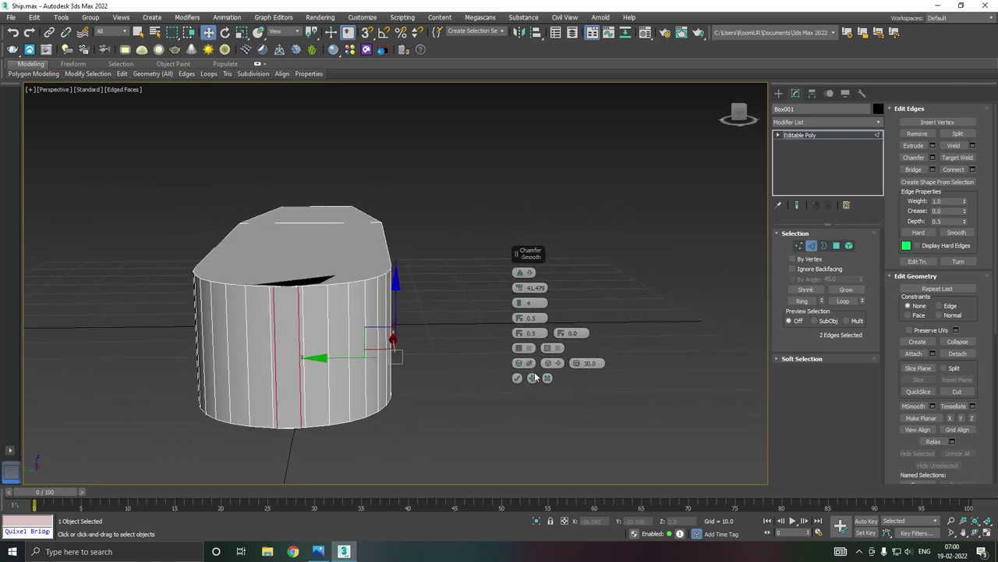
click(517, 378)
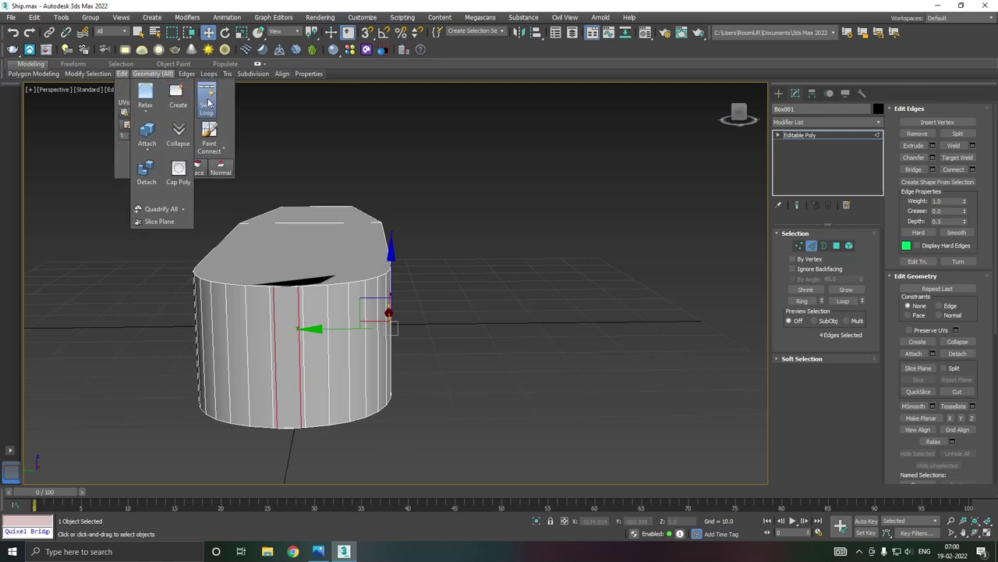
Step: Insert a Swift Loop on the rounded end, then remove two extra vertical edges
click(206, 100)
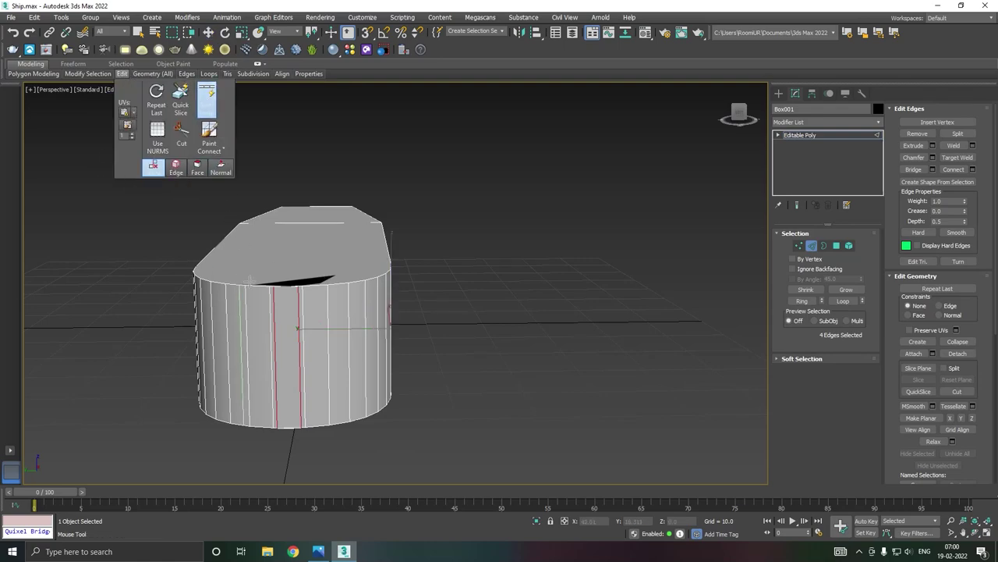
click(287, 289)
right_click(288, 292)
click(298, 305)
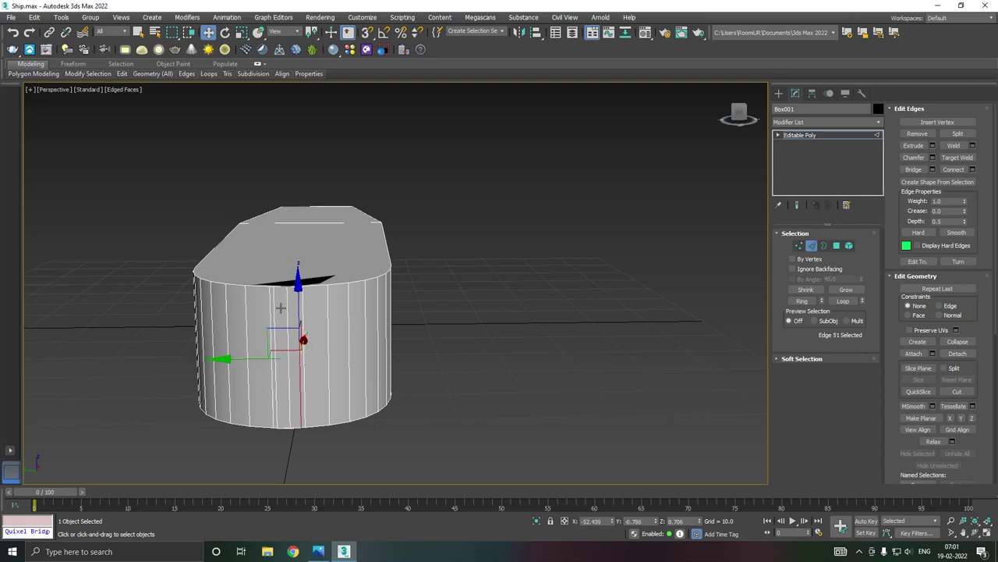
ctrl+click(277, 308)
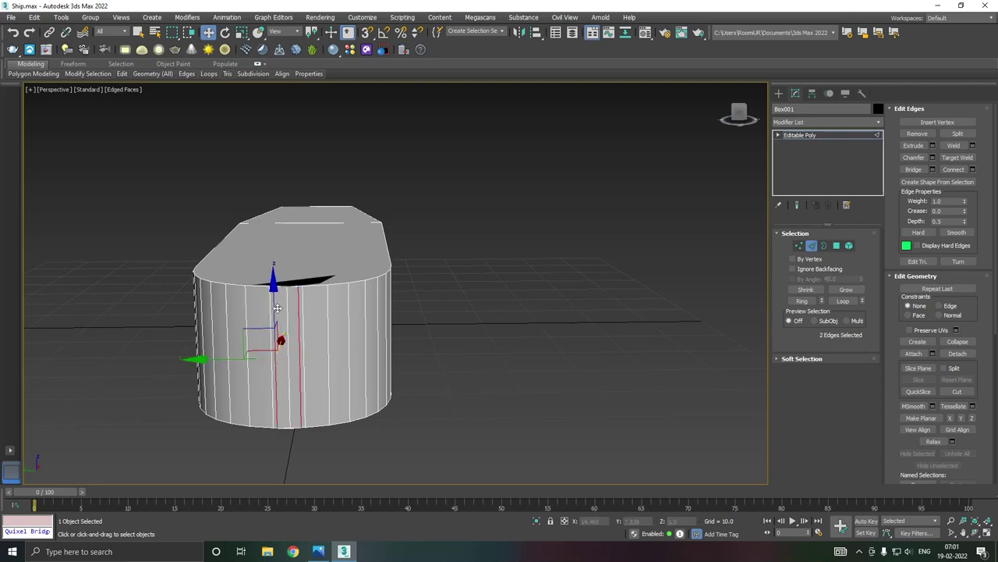
key(ctrl+d)
click(297, 309)
mouse_move(296, 312)
alt+middle_down()
mouse_move(198, 331)
mouse_move(240, 319)
alt+middle_up()
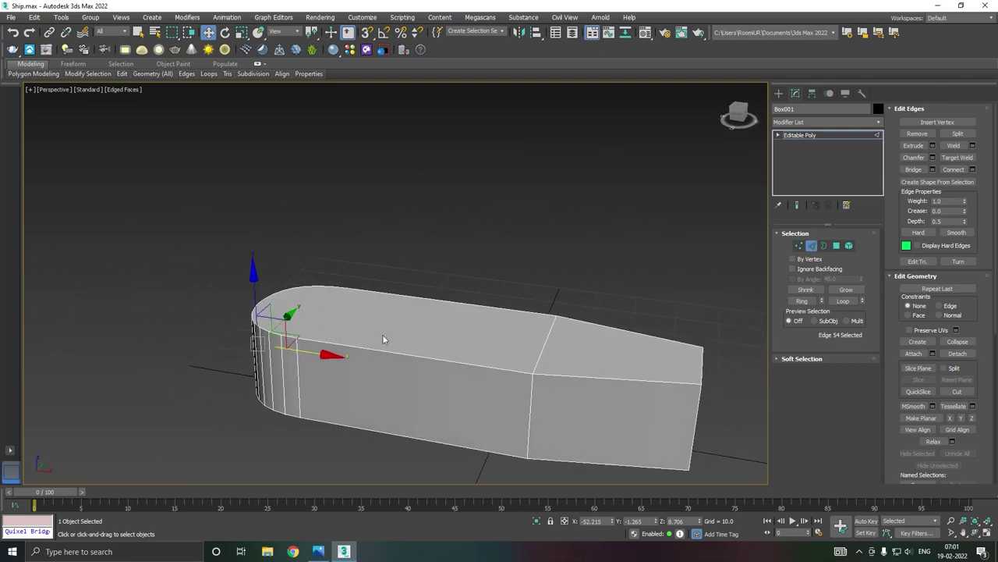
middle_drag(382, 334, 244, 312)
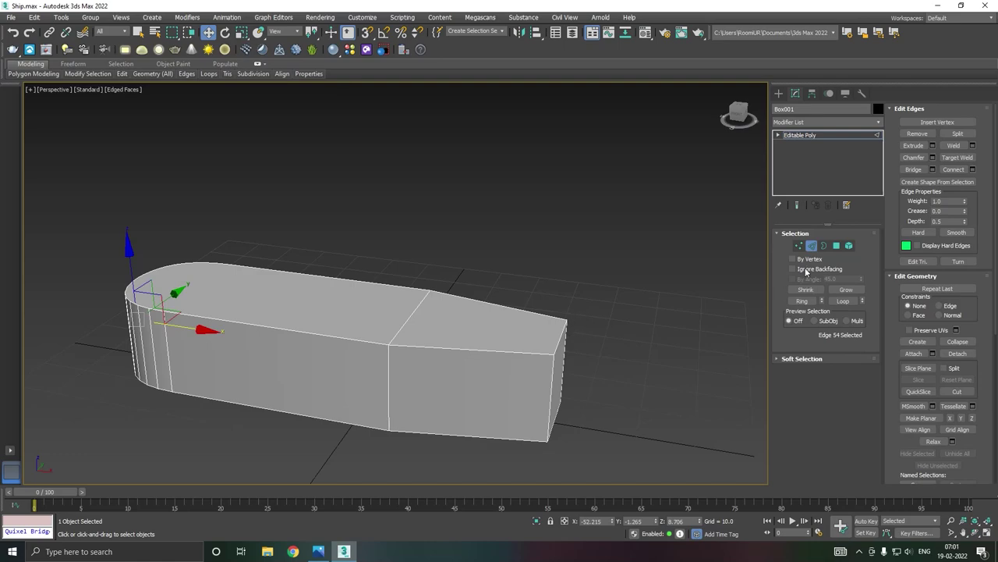
Step: Scale the flat face at the tapered bow end to 83% width
click(837, 245)
click(563, 364)
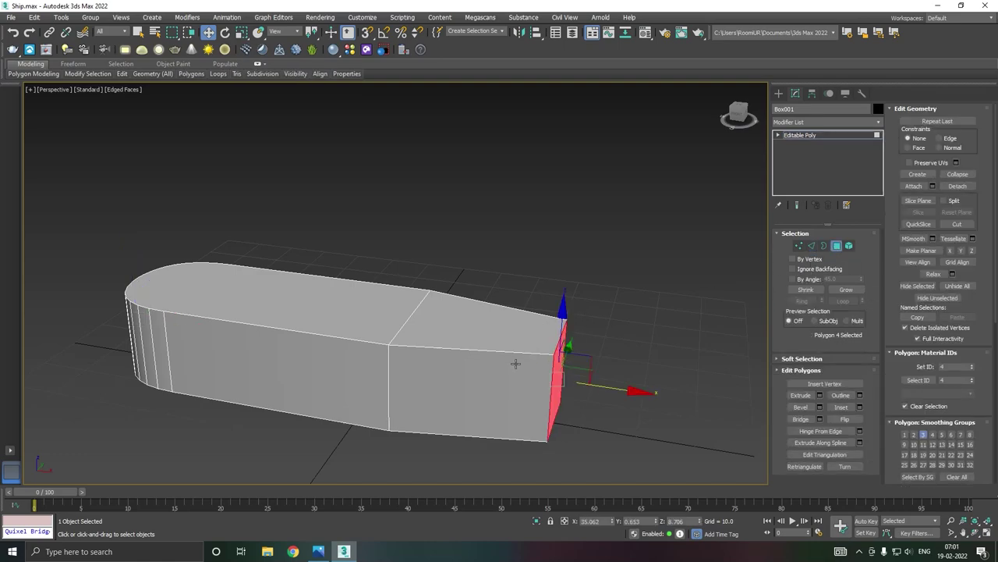
alt+middle_drag(515, 364, 467, 357)
key(r)
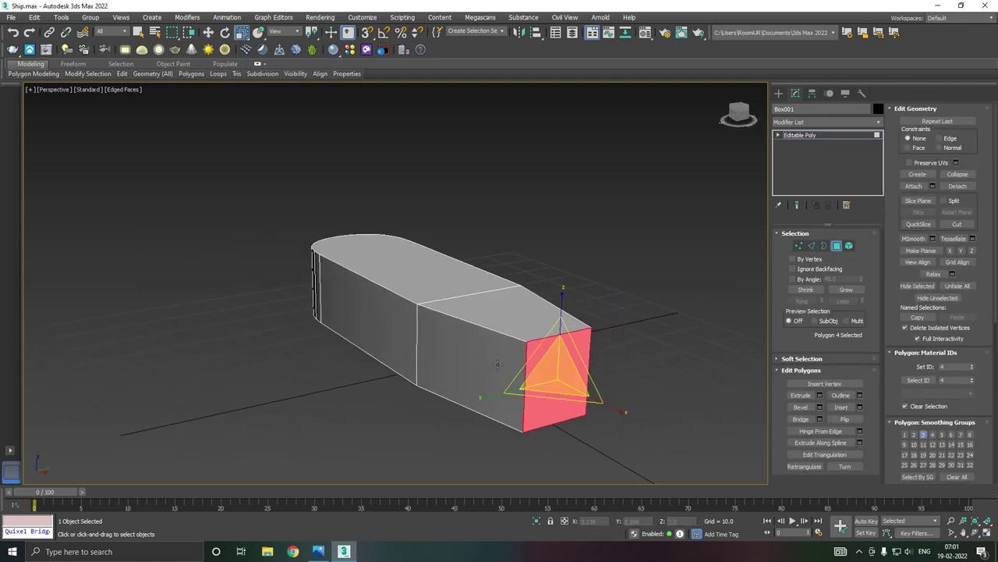
drag(483, 400, 489, 396)
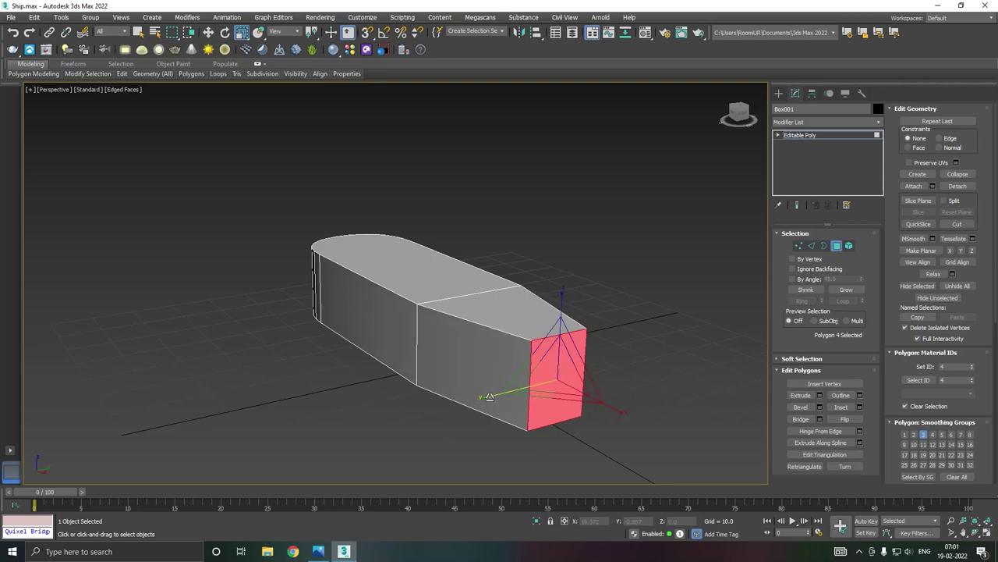
key(w)
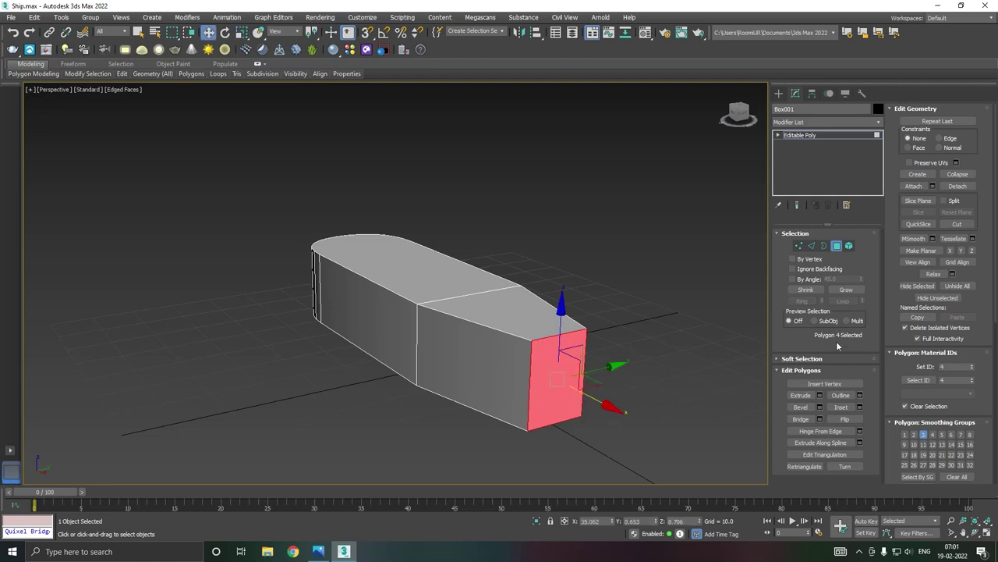
click(811, 247)
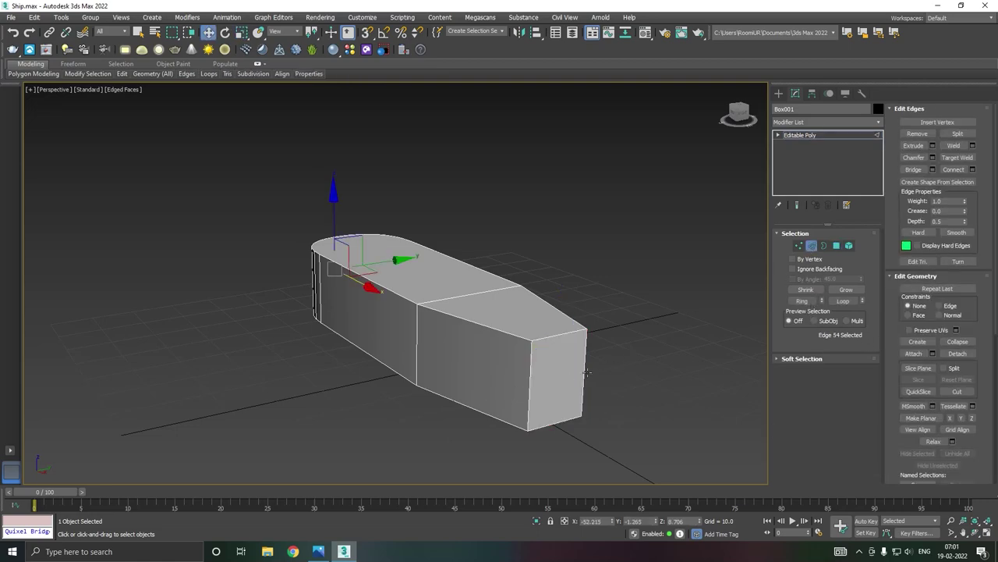
click(530, 374)
ctrl+click(583, 374)
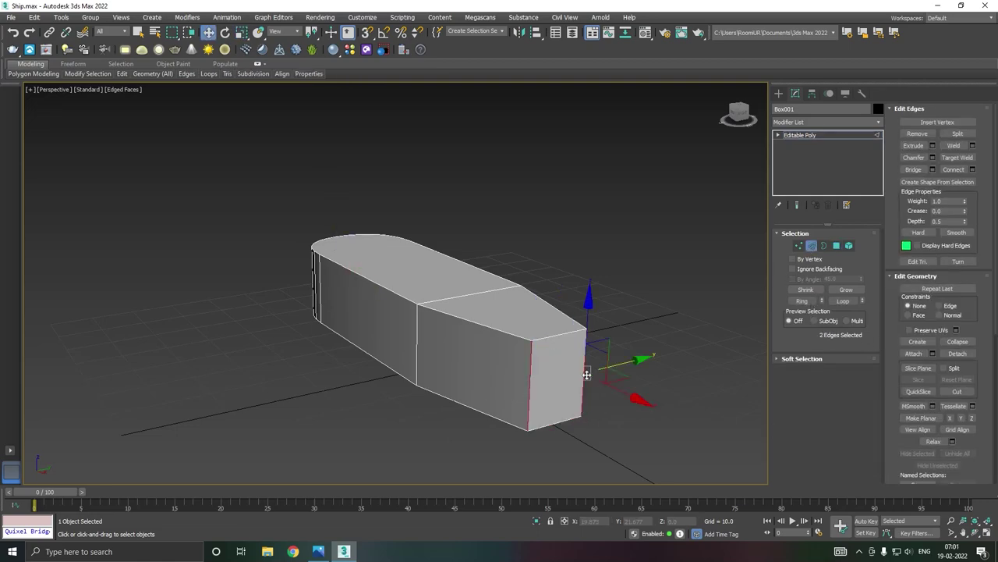
click(932, 157)
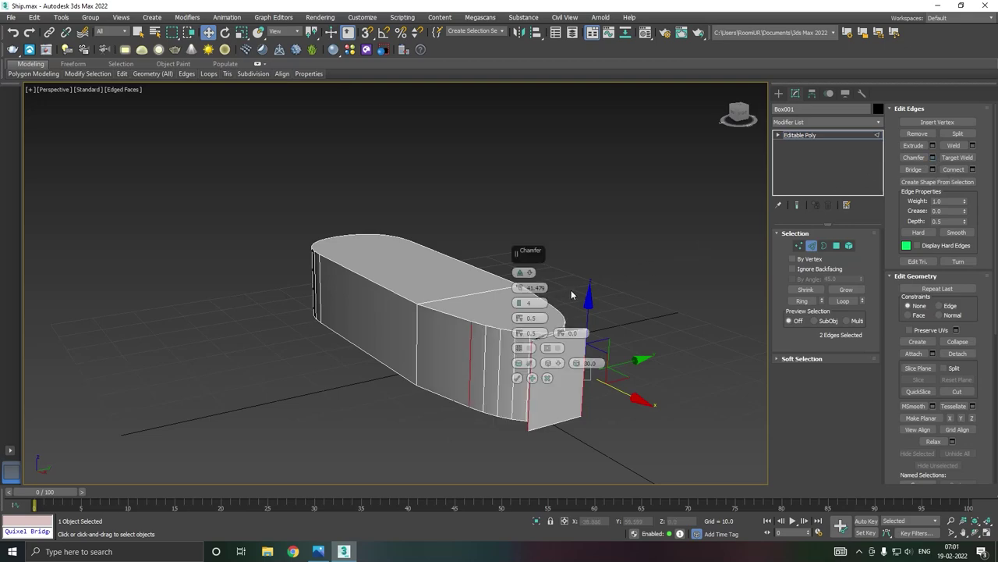
drag(519, 288, 519, 328)
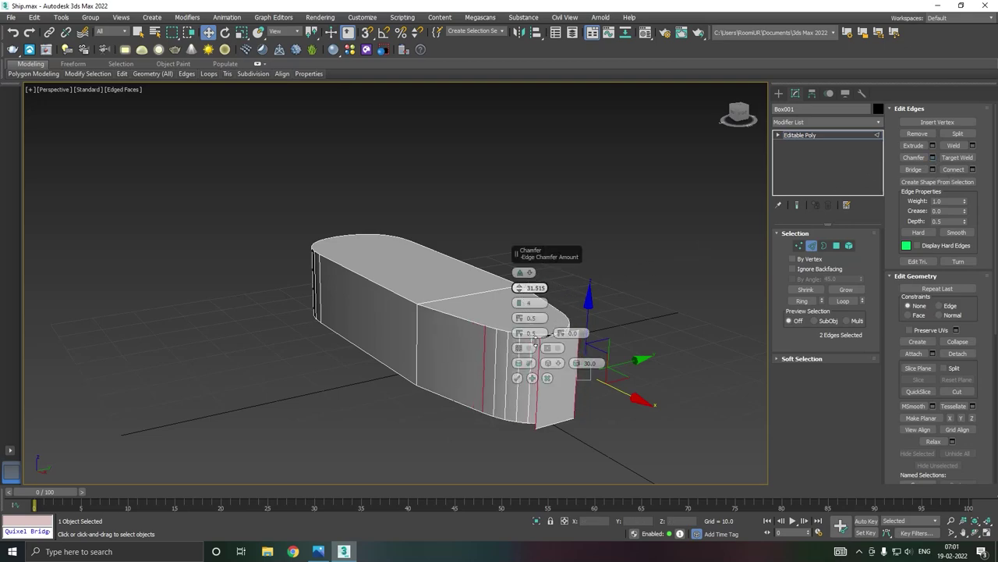
drag(542, 363, 546, 340)
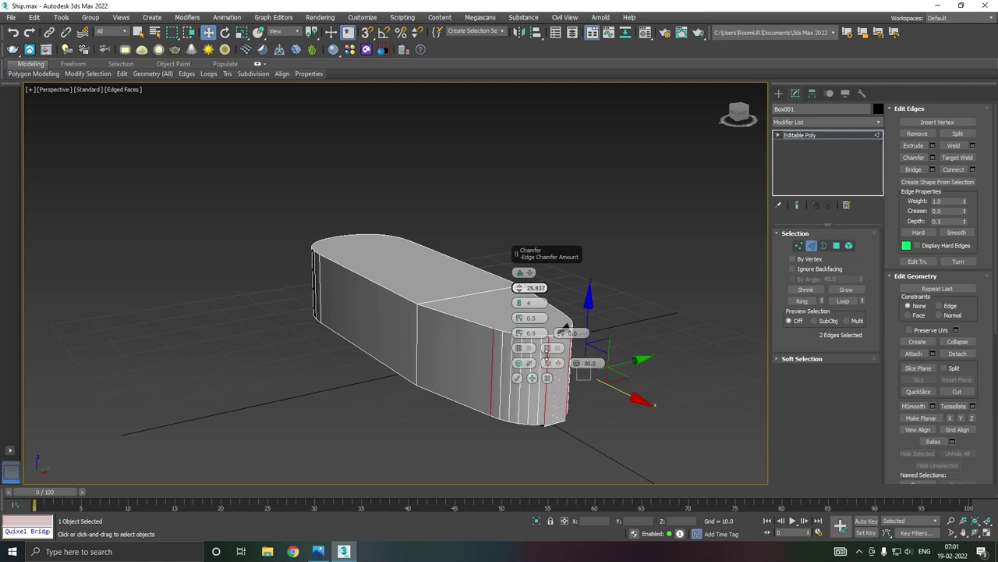
click(520, 306)
click(521, 306)
click(520, 307)
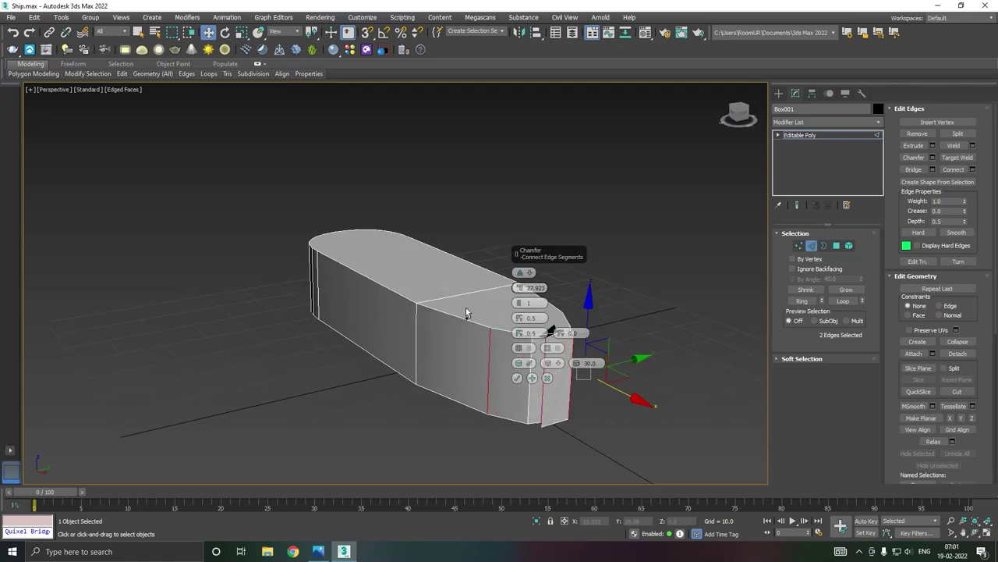
alt+middle_drag(521, 308, 485, 286)
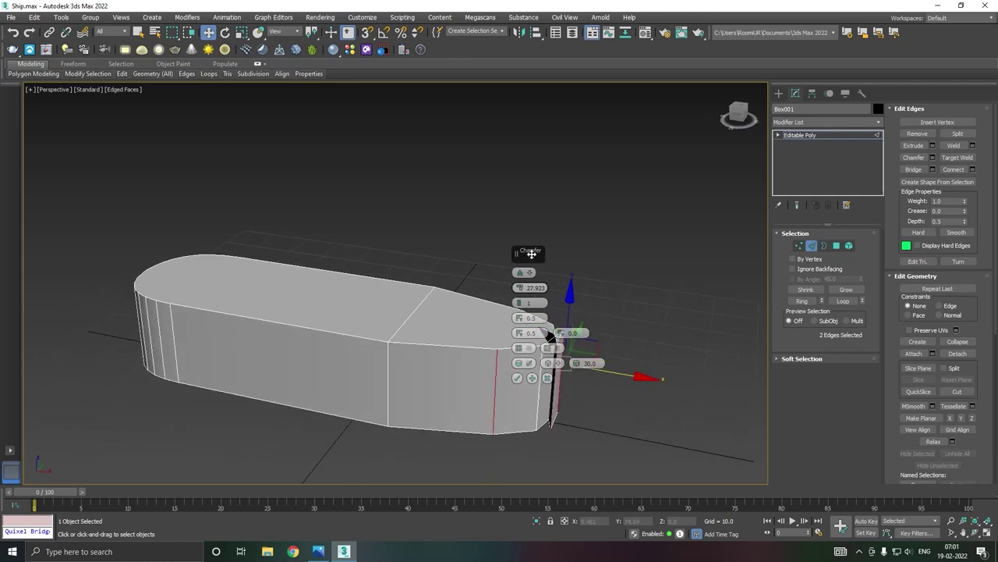
drag(531, 253, 654, 208)
alt+middle_drag(585, 279, 543, 288)
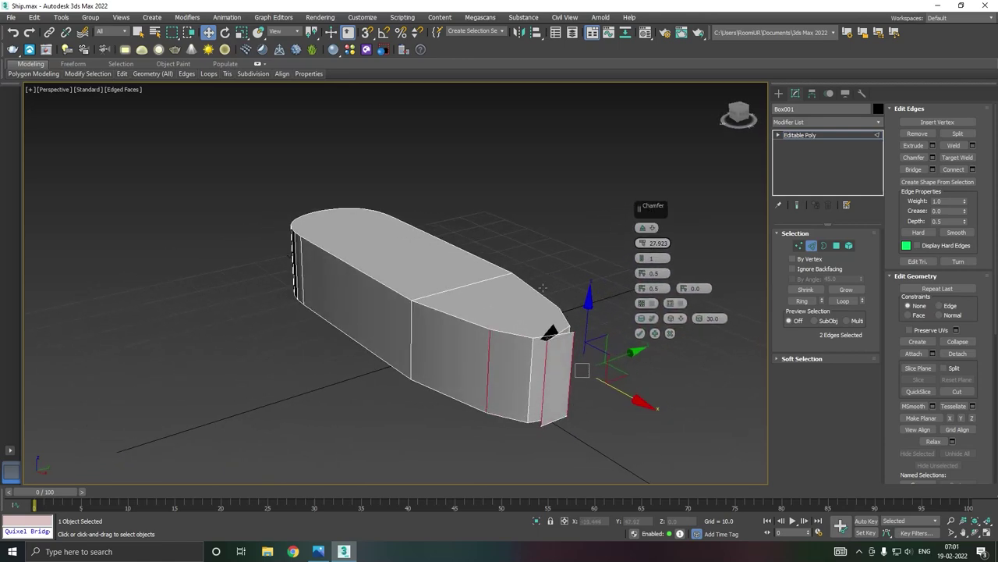
alt+middle_drag(565, 388, 483, 317)
scroll(483, 316, up, 2)
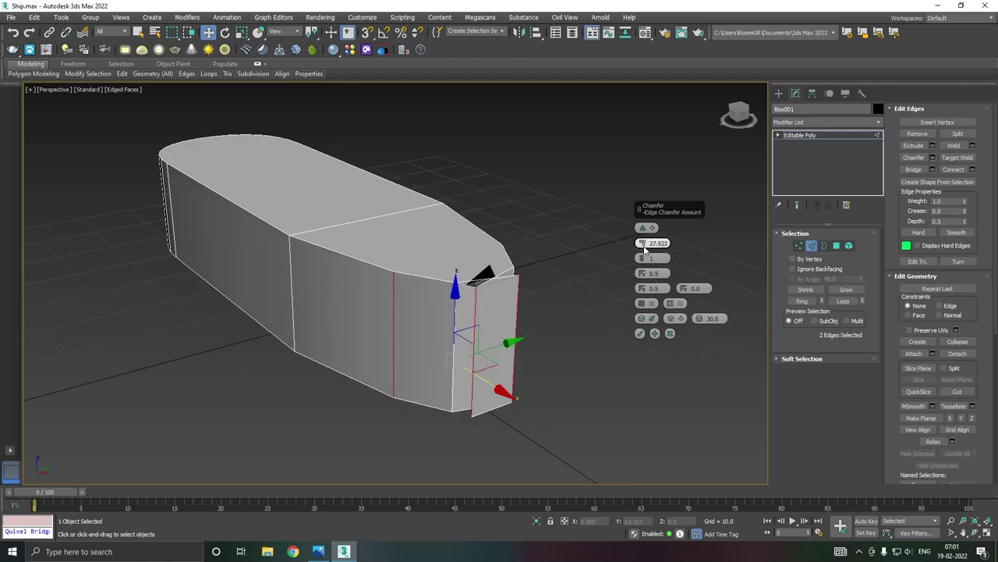
drag(642, 243, 659, 288)
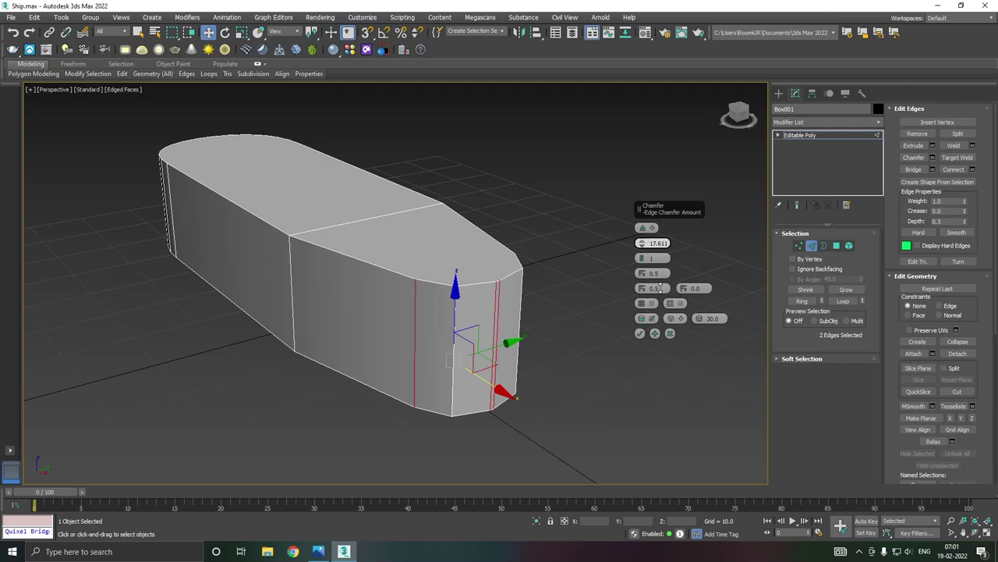
scroll(577, 278, up, 3)
scroll(595, 278, up, 2)
scroll(565, 297, up, 2)
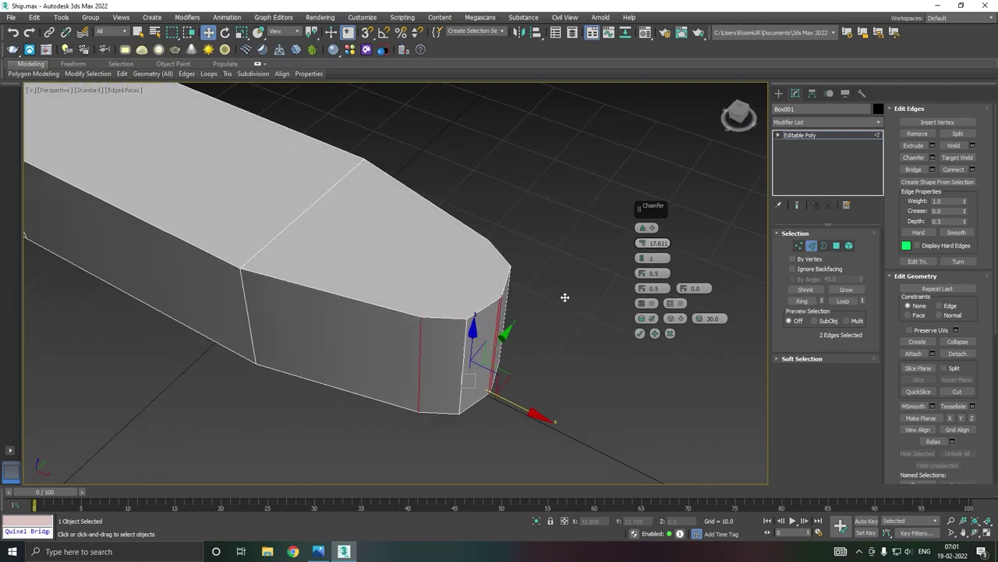
alt+middle_drag(565, 297, 613, 274)
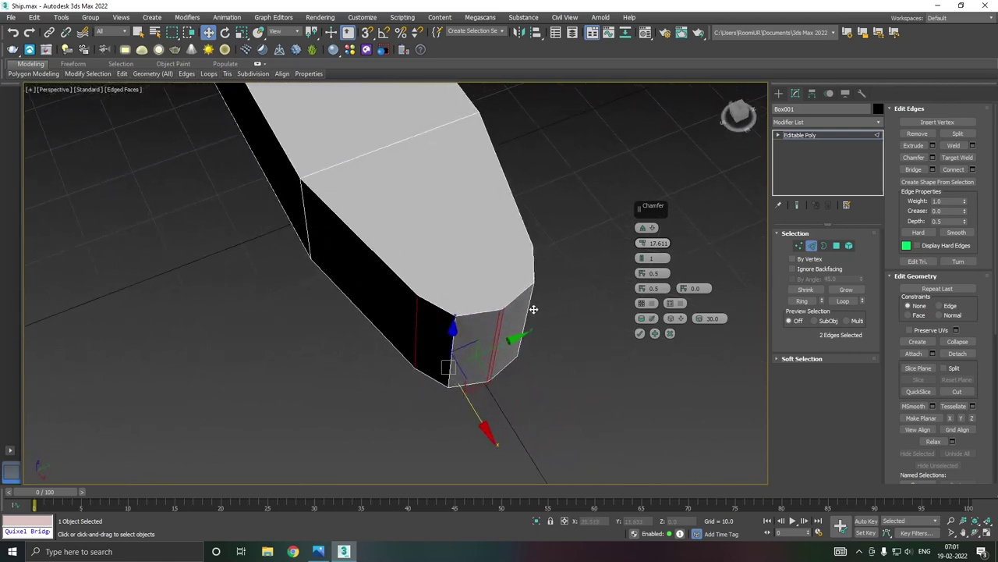
click(644, 260)
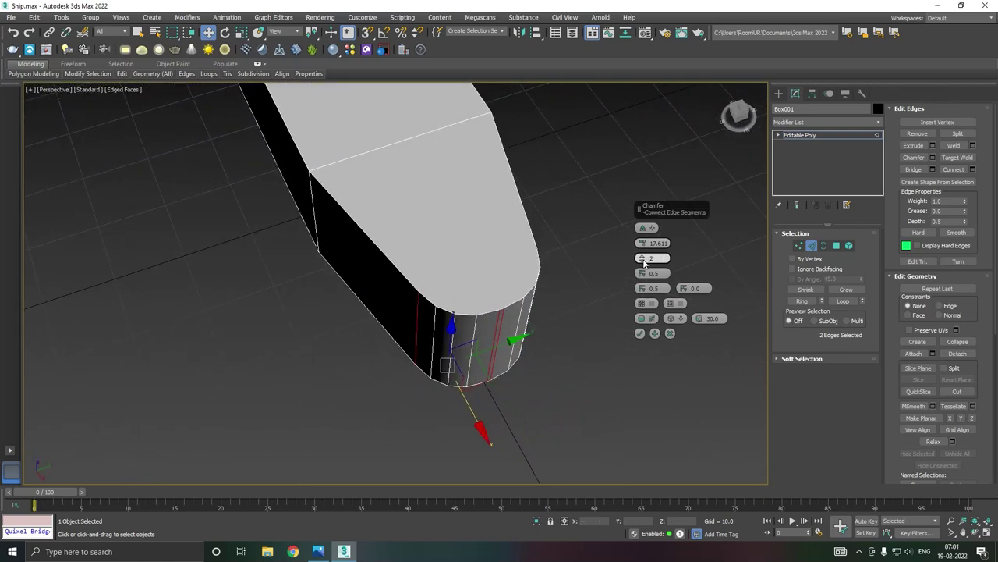
click(643, 262)
alt+middle_drag(558, 278, 622, 280)
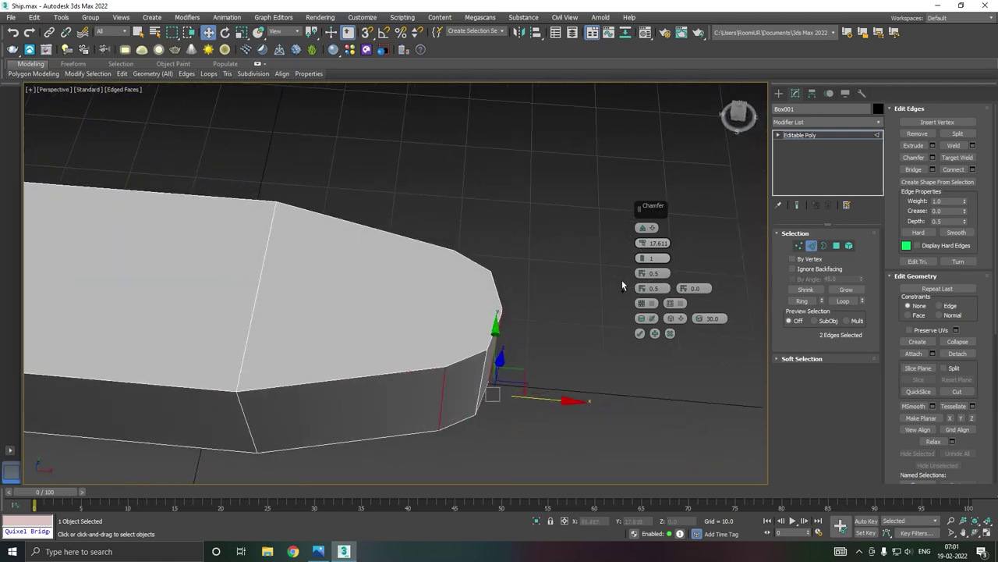
drag(647, 247, 650, 163)
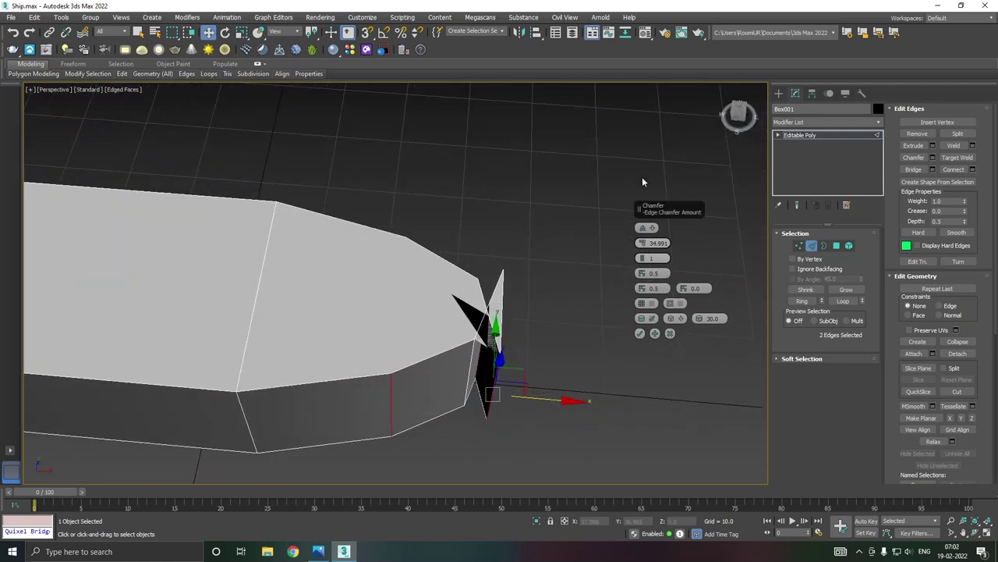
mouse_move(578, 233)
alt+middle_down()
mouse_move(487, 274)
mouse_move(586, 278)
alt+middle_up()
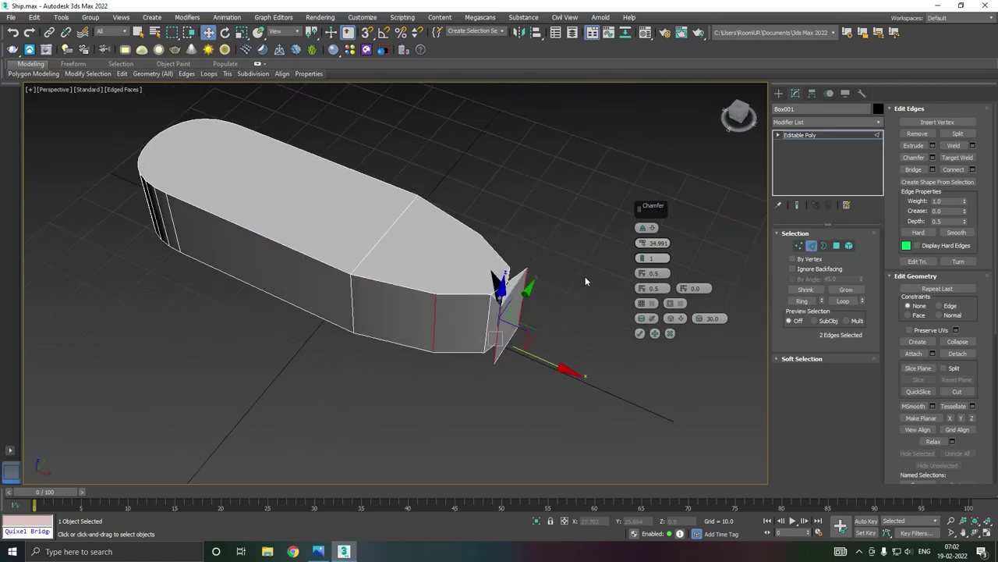
Step: Cancel the pending chamfer on the bow edges
click(669, 333)
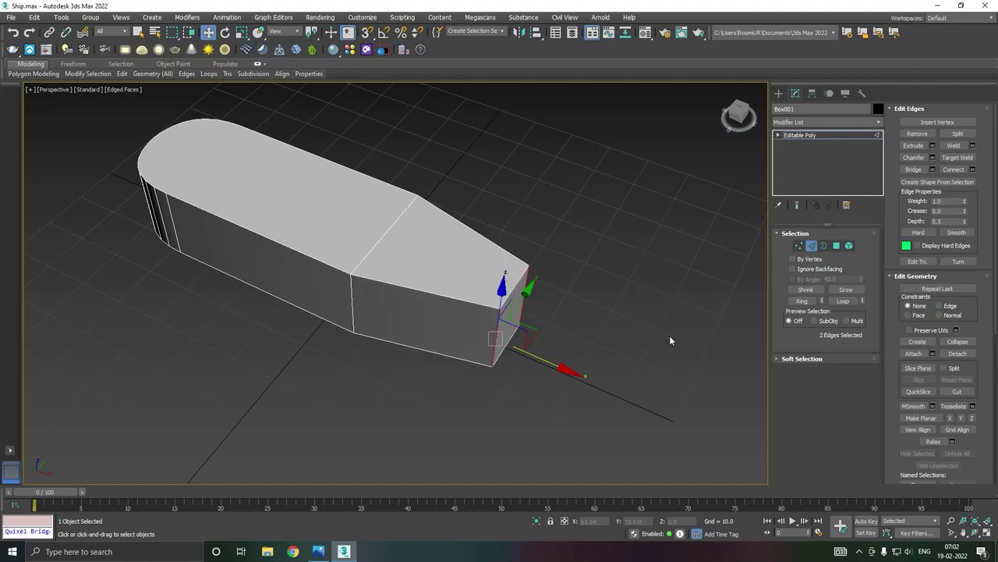
alt+middle_drag(564, 329, 552, 331)
key(r)
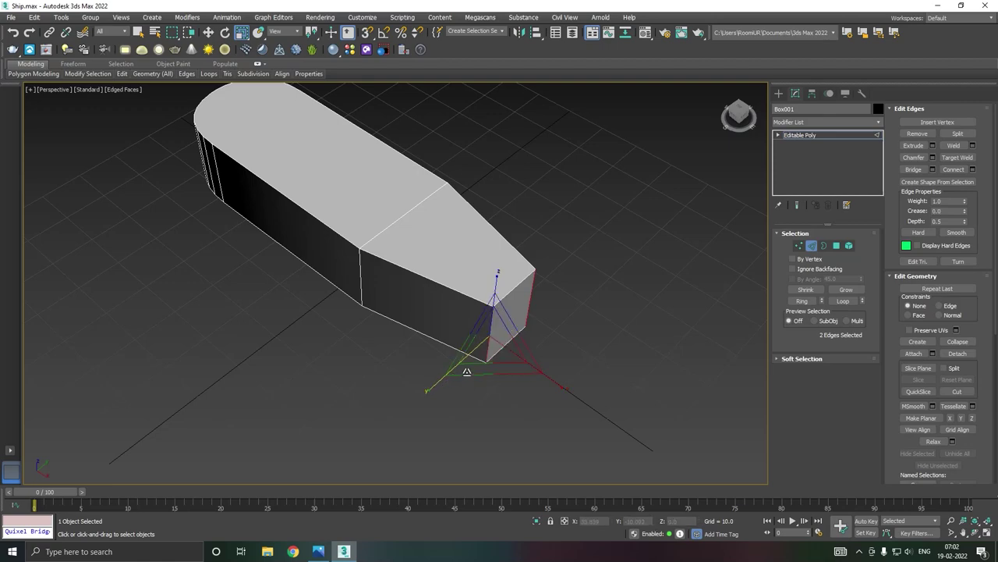
key(w)
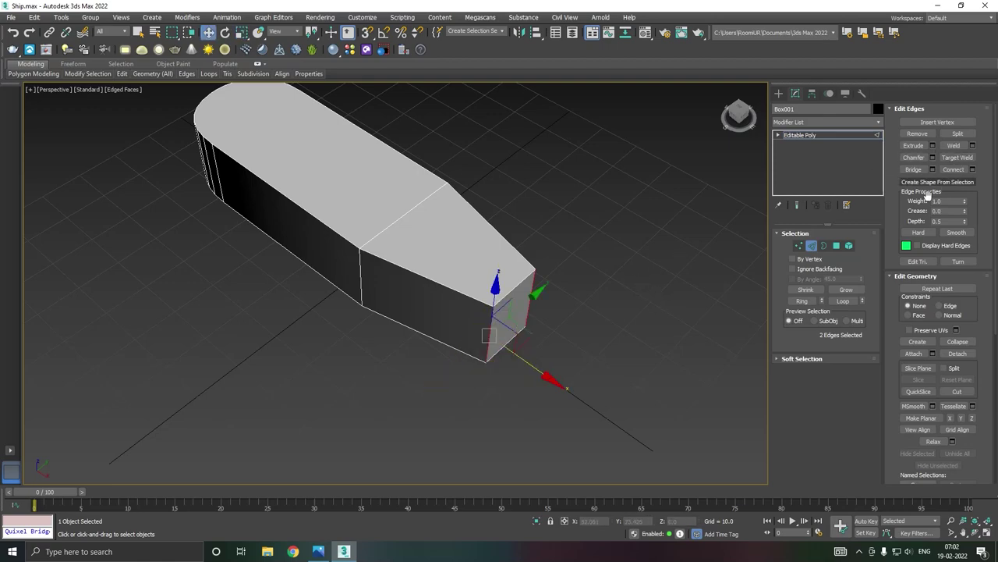
Step: In Polygon mode, scale the bow end face down into a thin sliver
click(836, 245)
key(r)
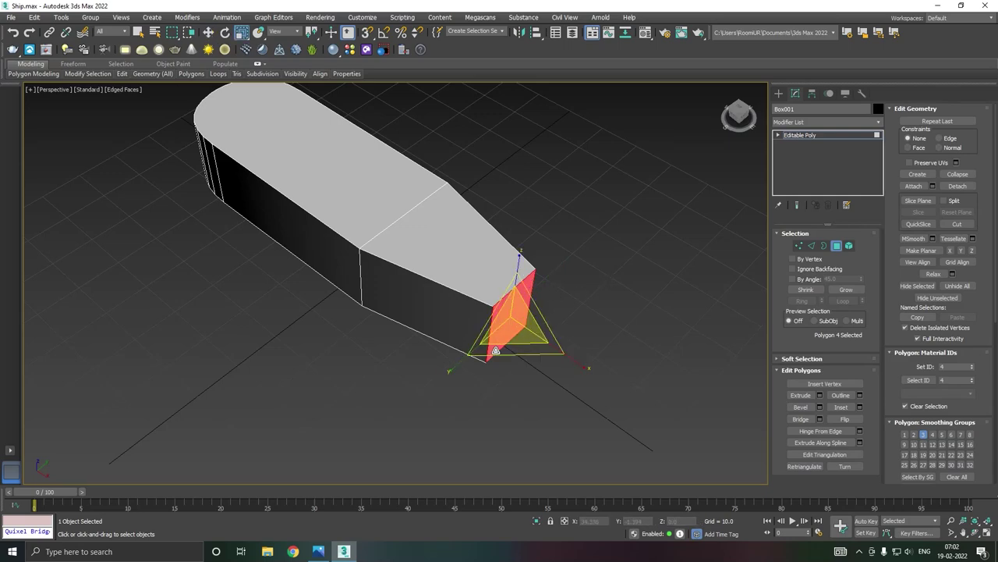
drag(457, 364, 545, 309)
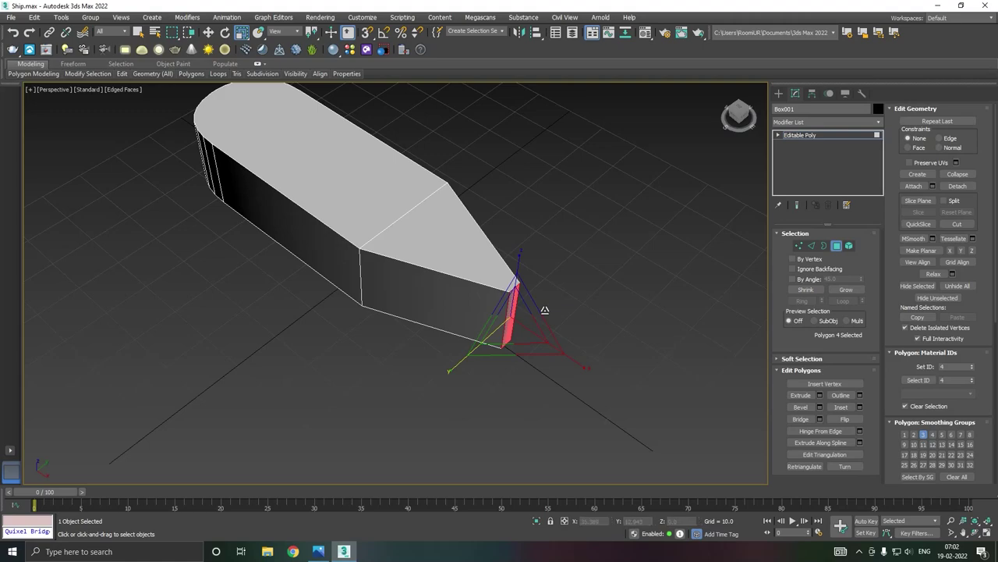
alt+middle_drag(549, 316, 527, 313)
key(w)
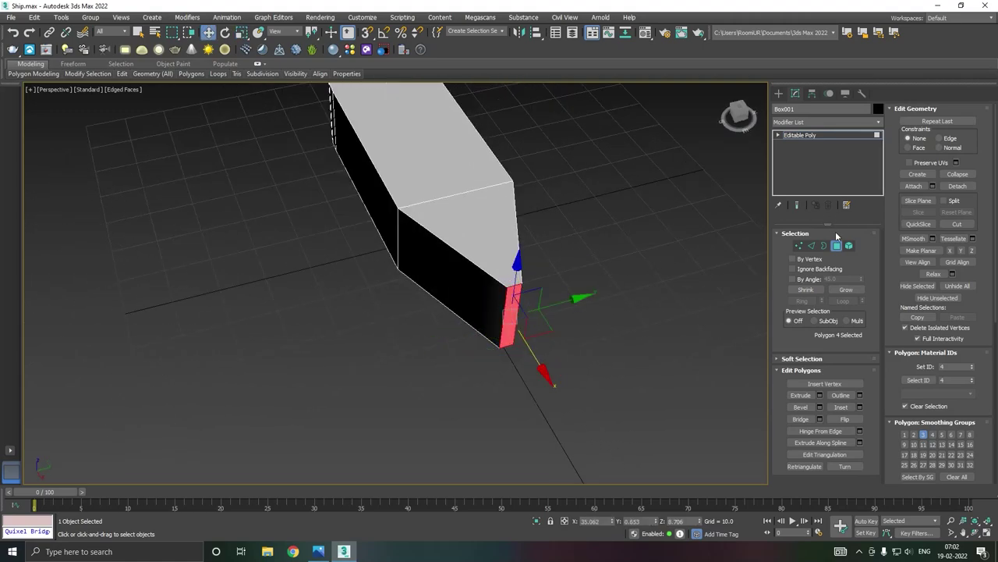
Step: Connect two opposite edges of the narrow bow face with a new middle edge
click(812, 245)
alt+middle_drag(511, 298, 515, 280)
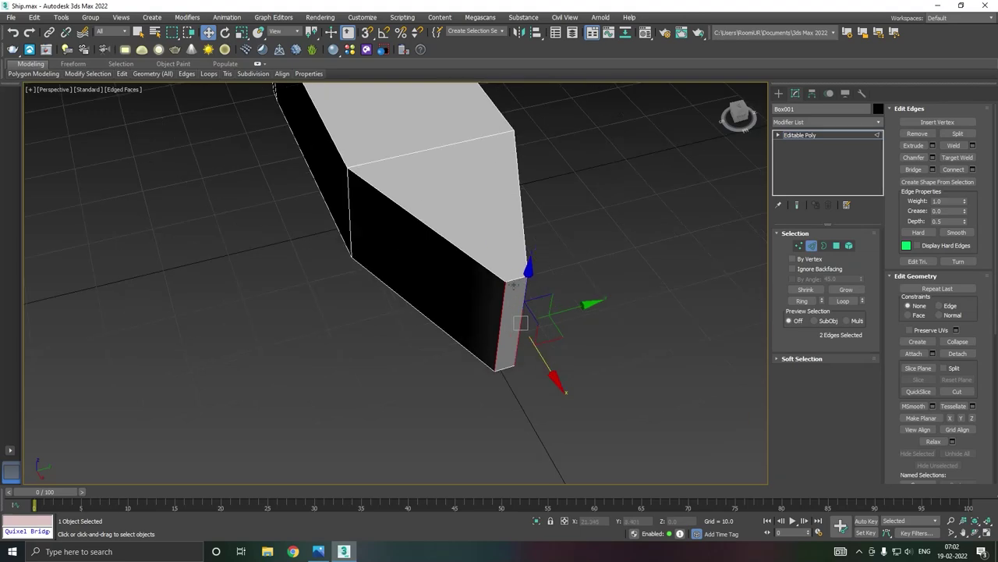
click(516, 280)
ctrl+click(504, 370)
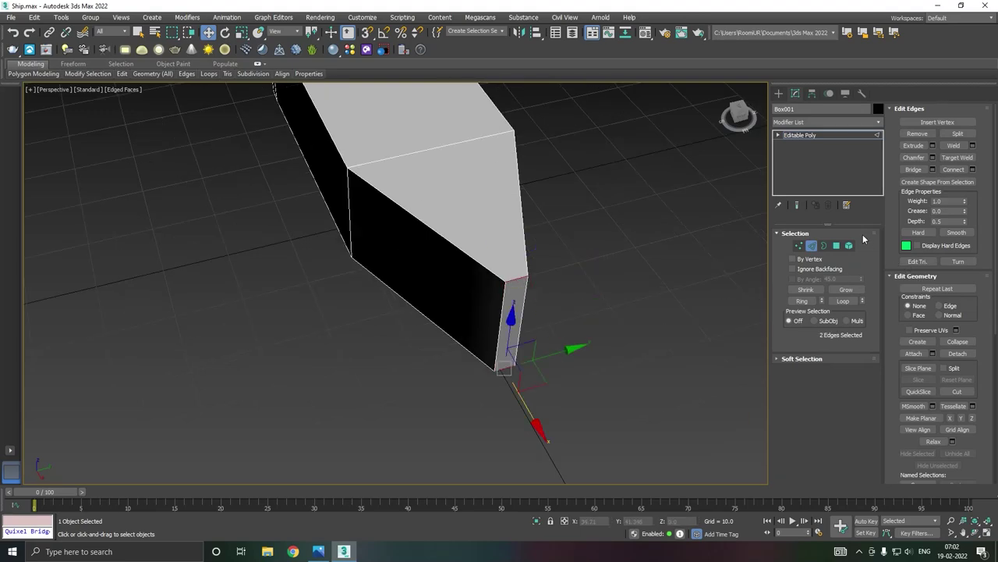
click(953, 169)
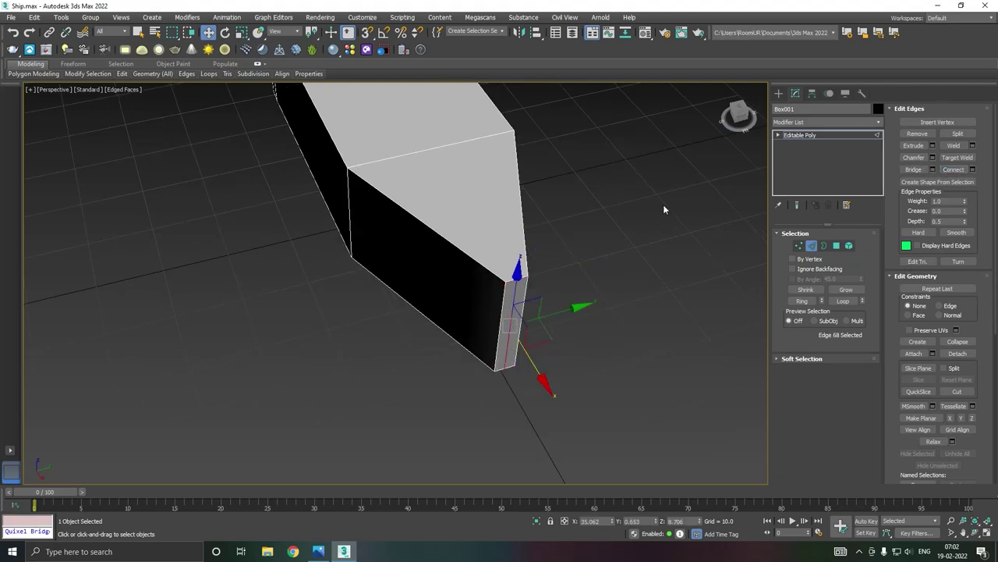
Step: Slide the narrow face's left vertical edge along X toward the bow, then select the bow corner edge
click(501, 307)
drag(518, 310, 530, 345)
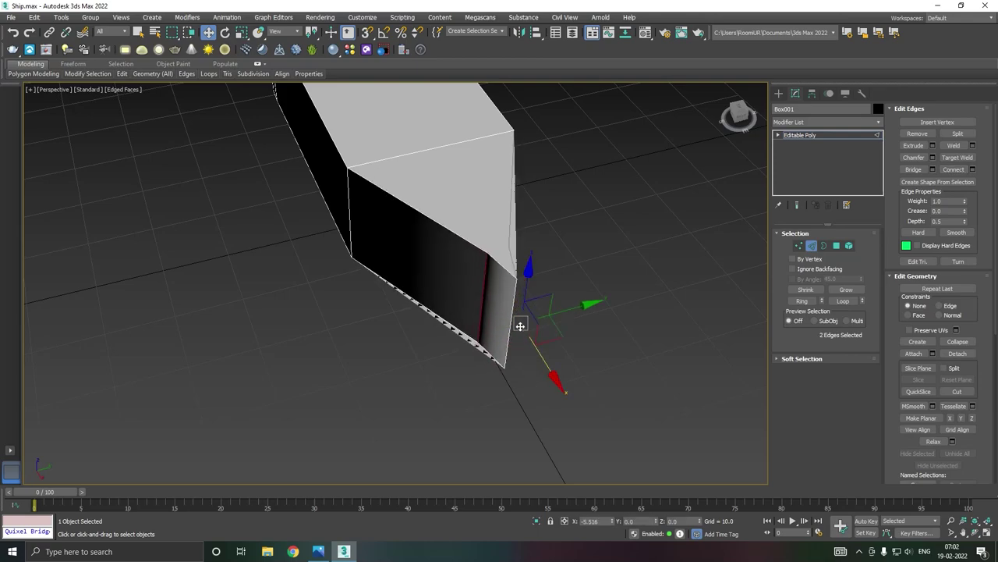
drag(530, 346, 536, 343)
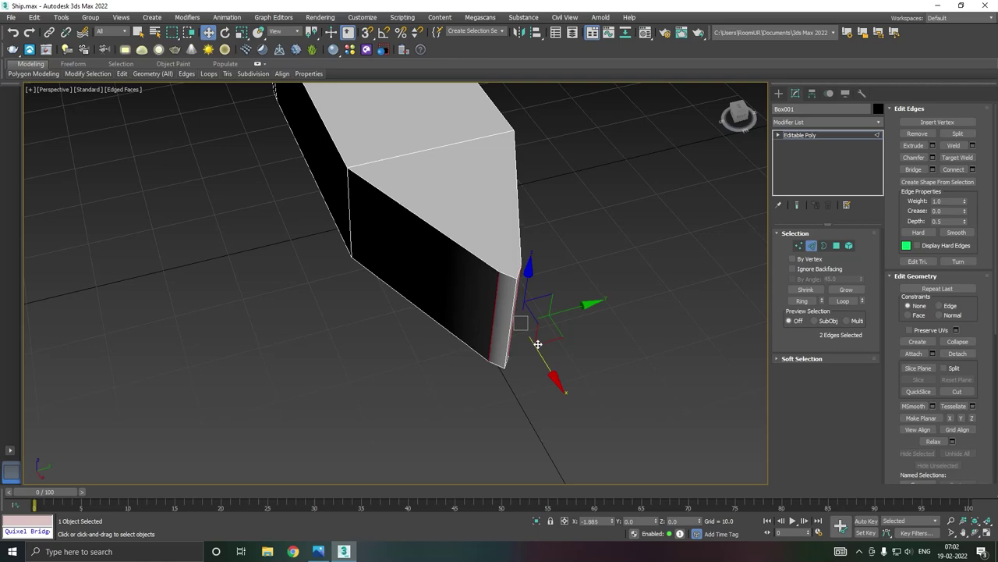
mouse_move(526, 326)
alt+middle_down()
mouse_move(586, 350)
mouse_move(545, 340)
alt+middle_up()
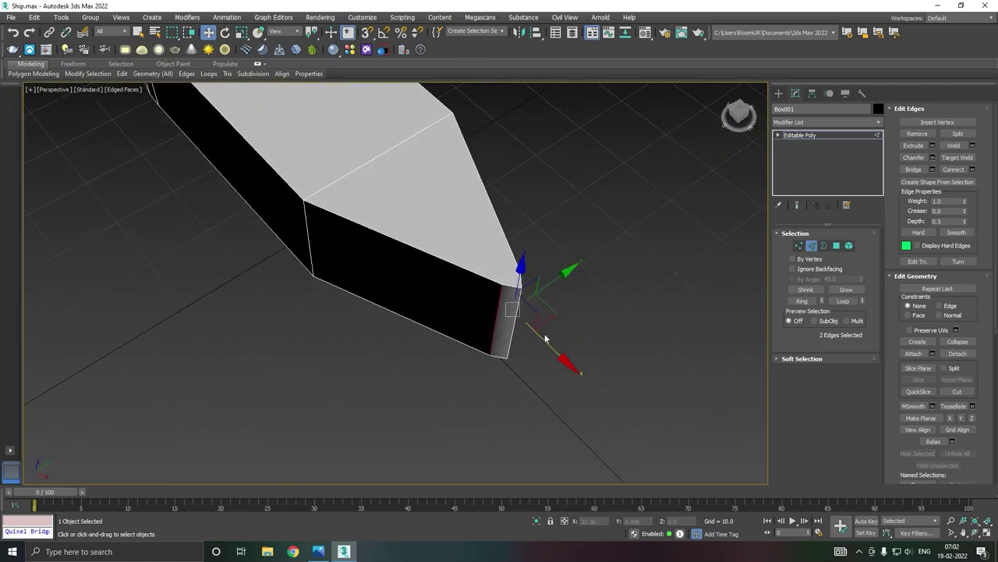
key(ctrl+d)
click(514, 327)
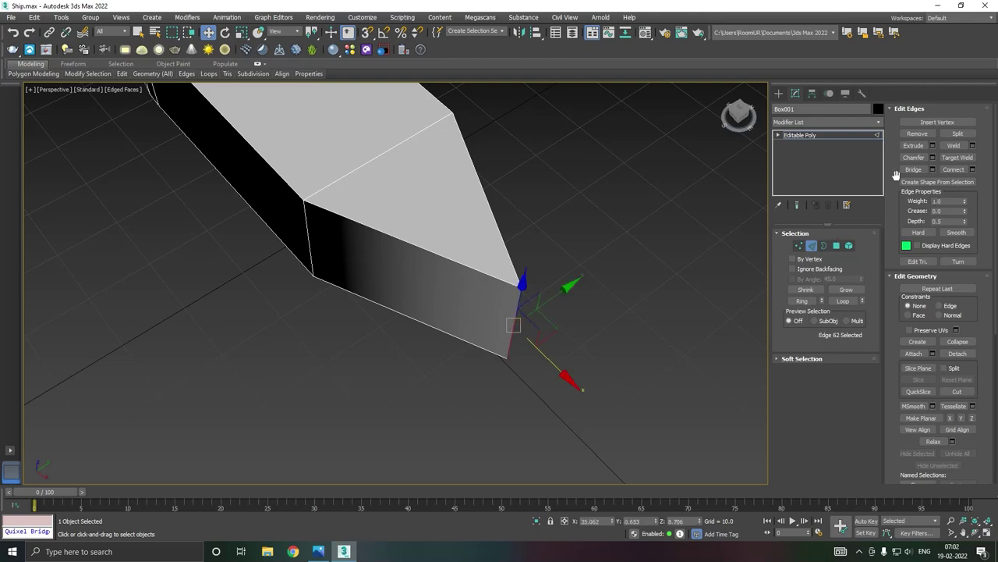
Step: Start a chamfer on the bow corner edge, raising it to three segments and widening it
click(933, 158)
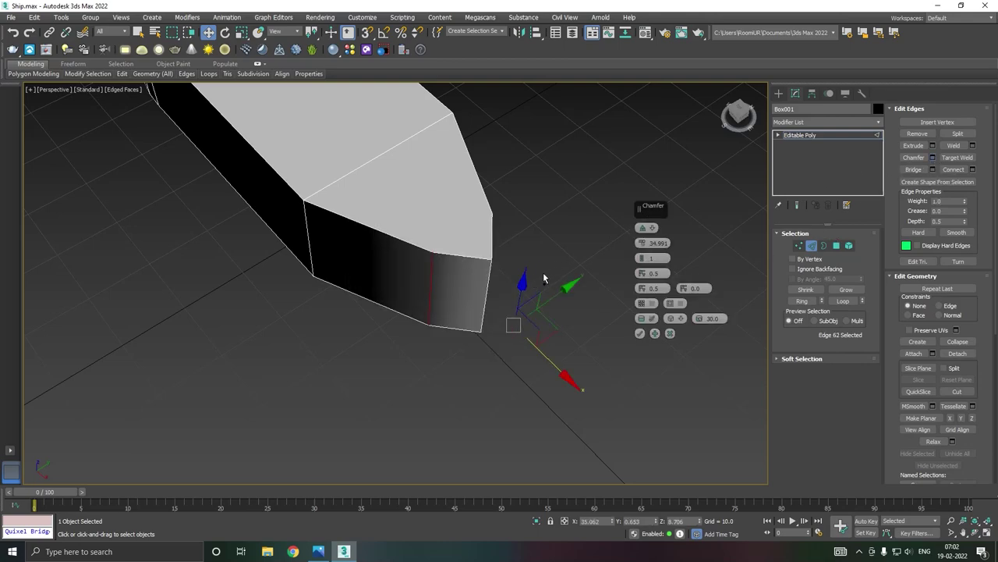
alt+middle_drag(543, 278, 608, 273)
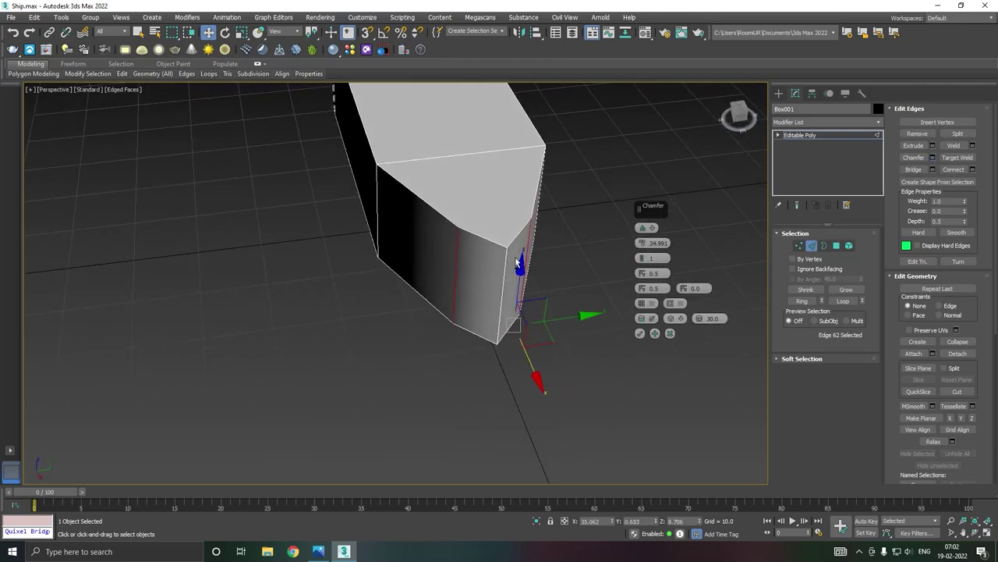
click(641, 258)
click(641, 258)
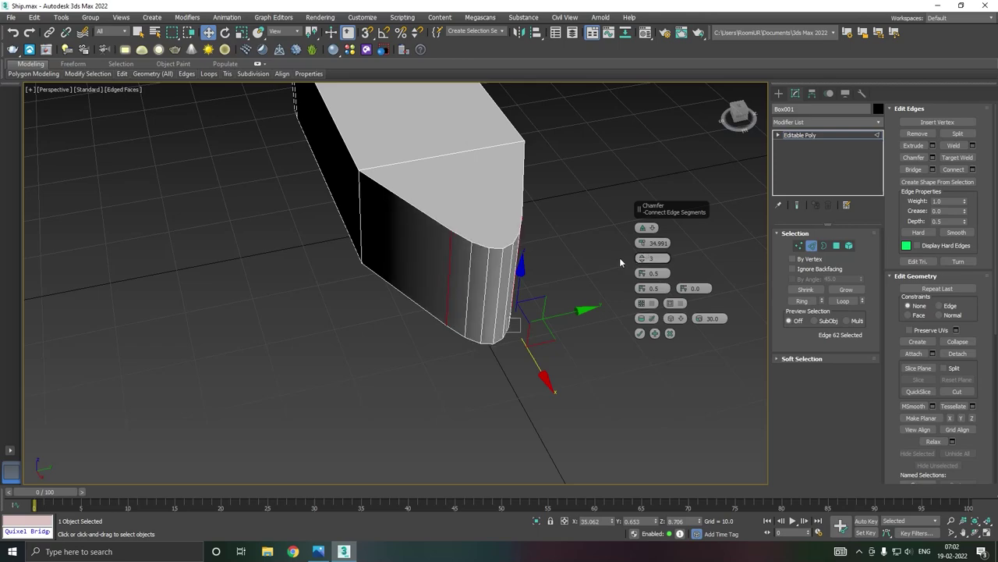
drag(641, 242, 645, 213)
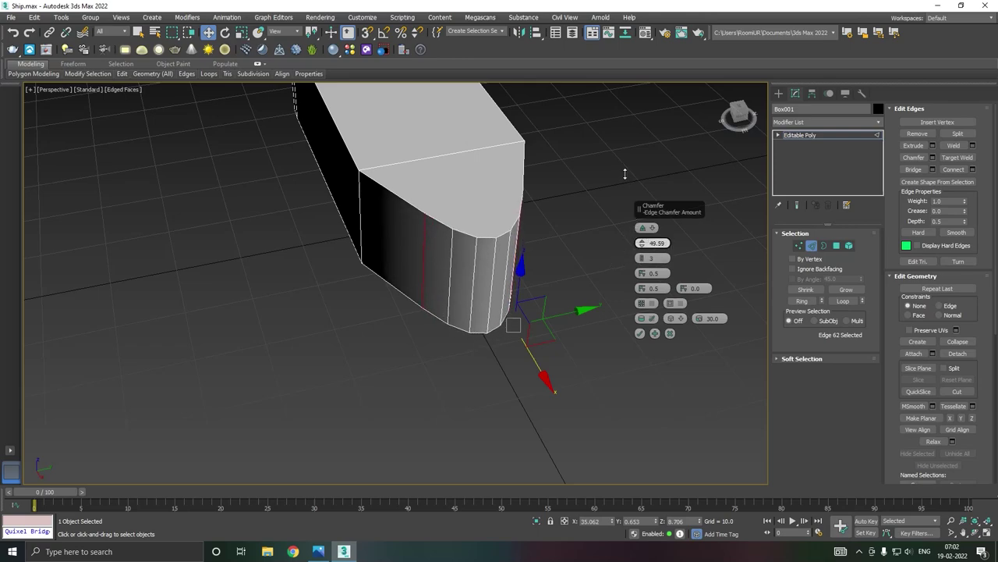
scroll(575, 250, down, 3)
mouse_move(574, 250)
alt+middle_down()
mouse_move(581, 226)
mouse_move(592, 236)
alt+middle_up()
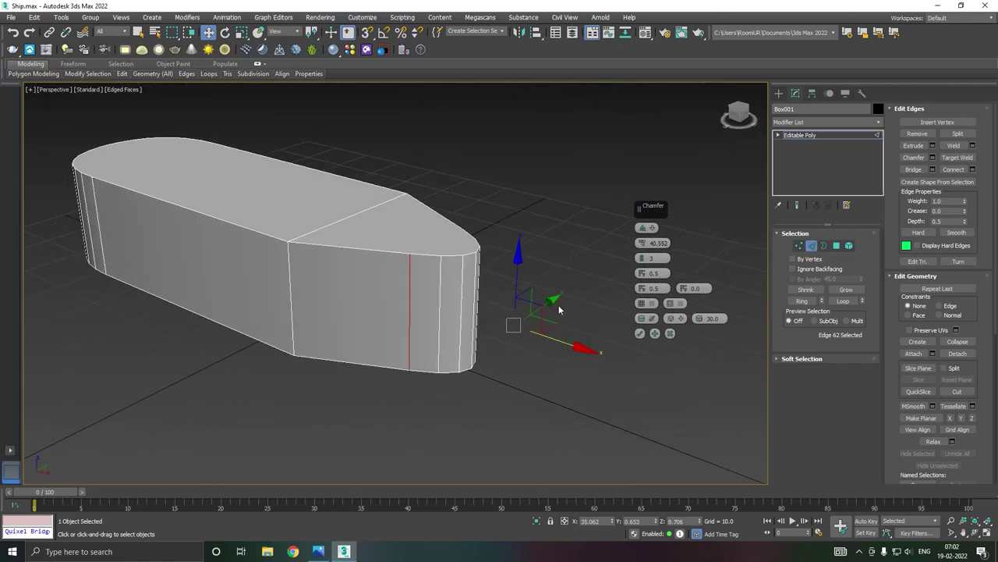
scroll(557, 305, down, 2)
mouse_move(513, 315)
alt+middle_down()
mouse_move(412, 315)
mouse_move(531, 319)
alt+middle_up()
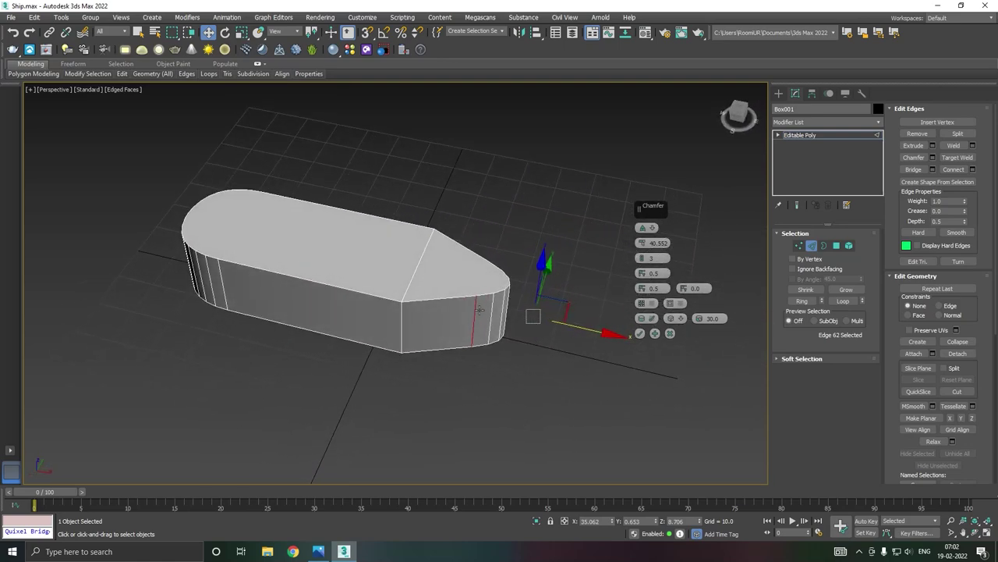
scroll(476, 305, up, 2)
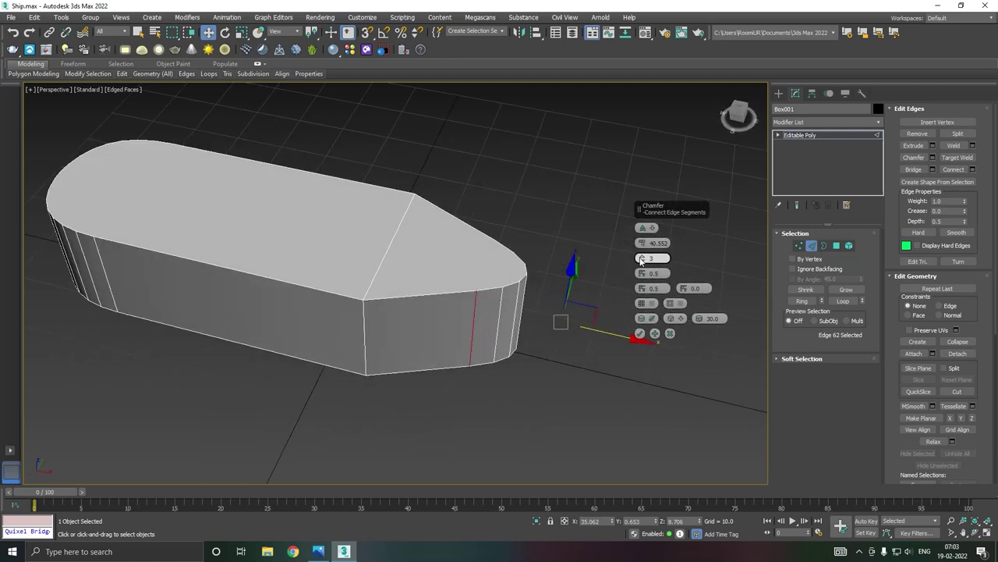
Step: Raise the chamfer to 4 segments at amount 40.552 and apply it
drag(641, 260, 641, 257)
mouse_move(617, 279)
alt+middle_down()
mouse_move(637, 288)
mouse_move(576, 282)
alt+middle_up()
scroll(550, 294, down, 3)
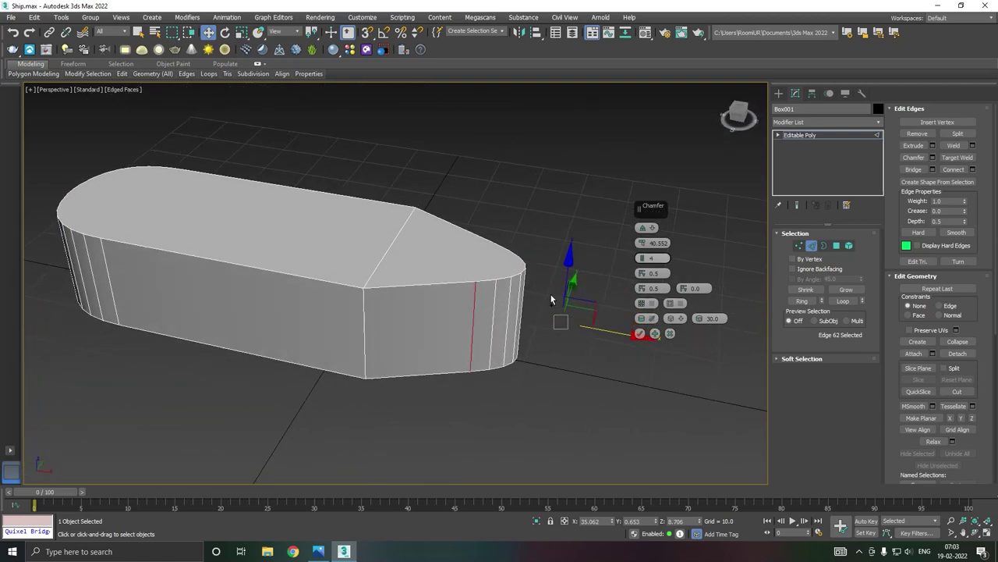
click(639, 334)
alt+middle_drag(453, 303, 570, 323)
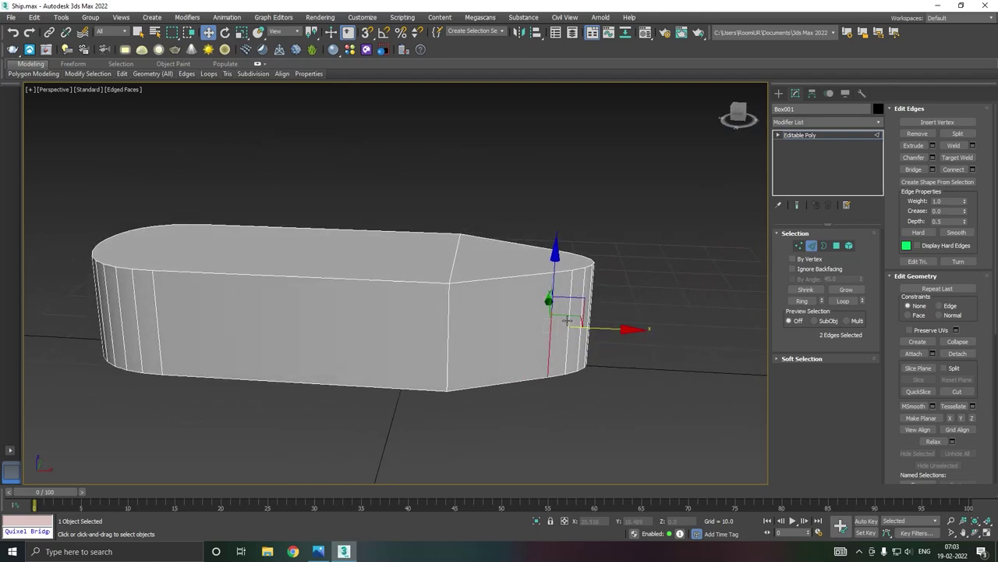
Step: Select the 22 bow-end vertices and stretch them outward to lengthen the hull
click(797, 246)
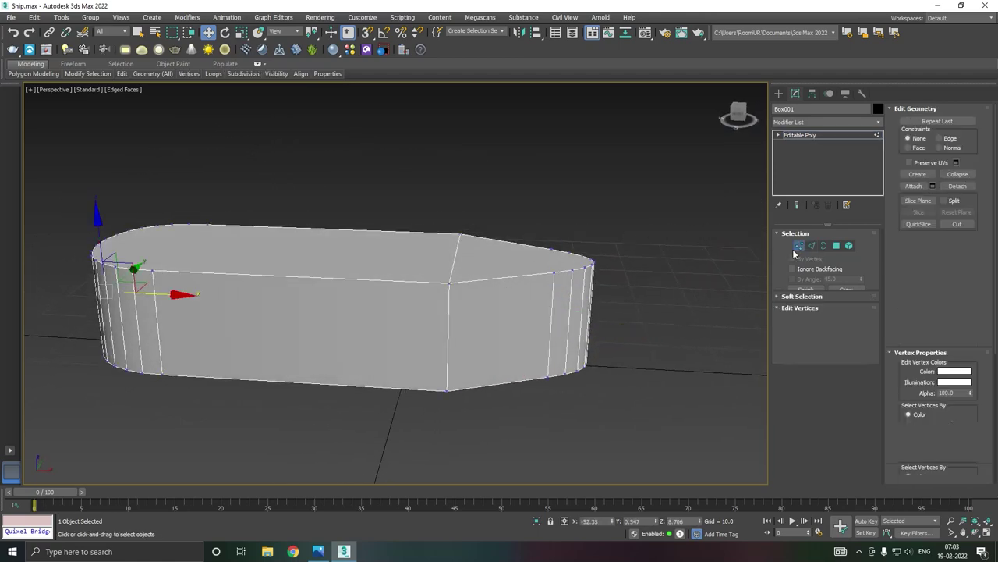
drag(657, 488, 655, 484)
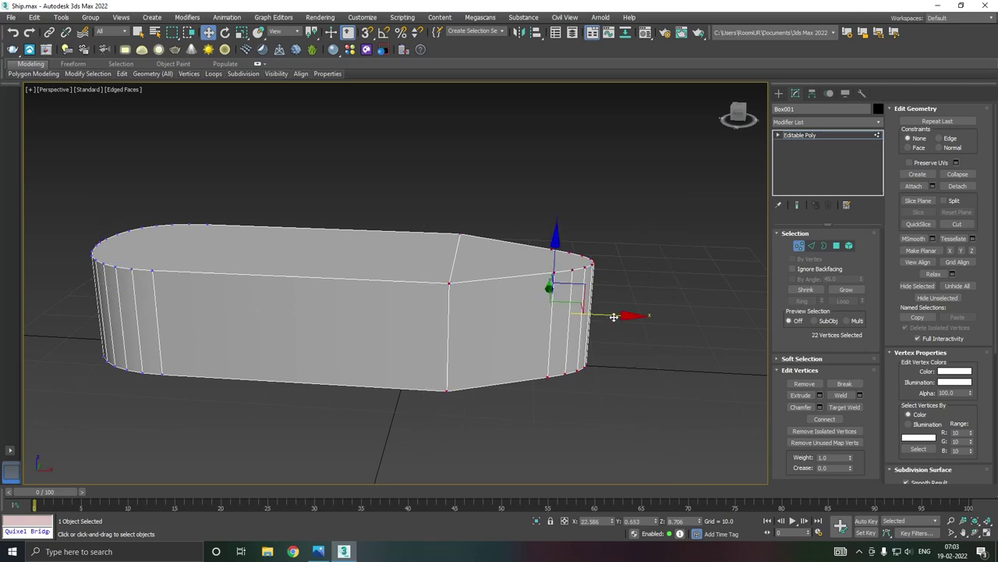
drag(614, 317, 744, 318)
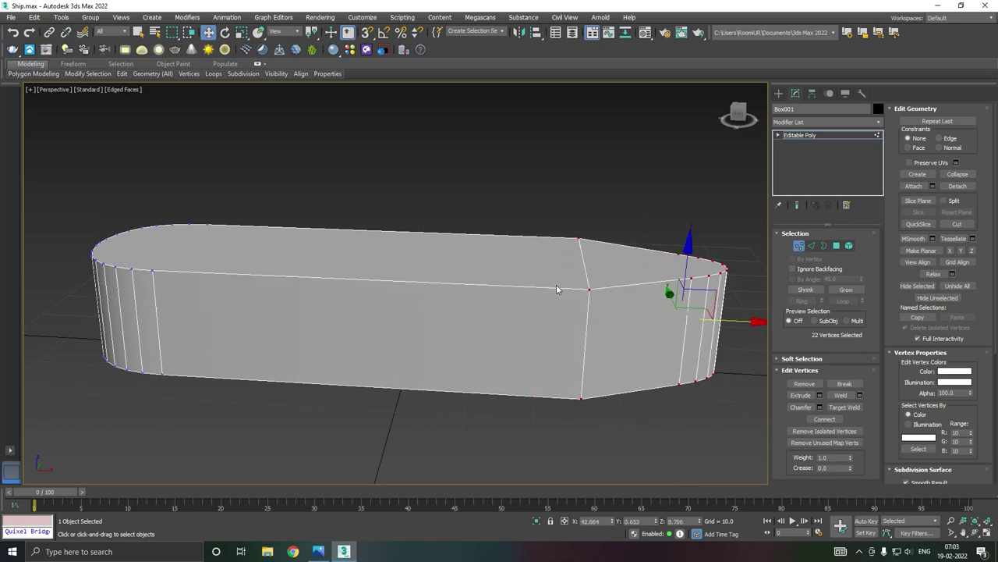
Step: Select a vertical edge loop on the hull side and slide it left along X
click(811, 245)
click(591, 306)
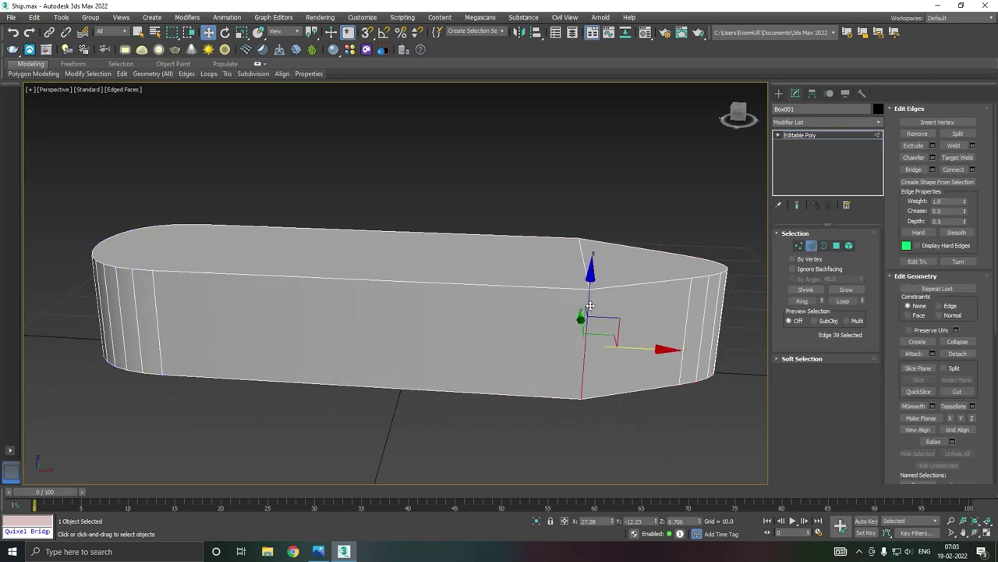
double_click(590, 306)
drag(638, 319, 592, 318)
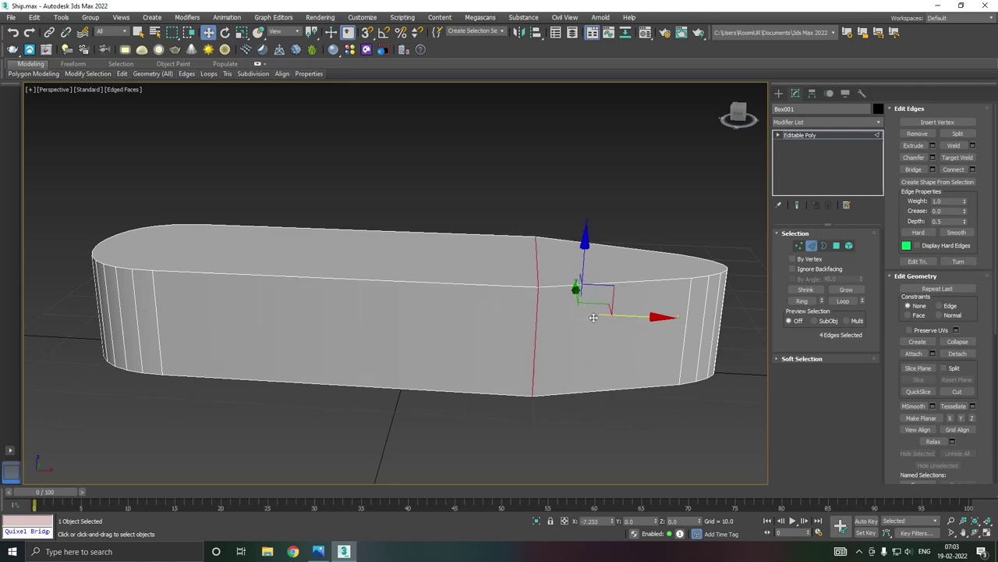
Step: Chamfer the four-edge loop with 2 segments at 40.552 and commit it
click(932, 157)
mouse_move(500, 297)
alt+middle_down()
mouse_move(524, 281)
mouse_move(457, 286)
alt+middle_up()
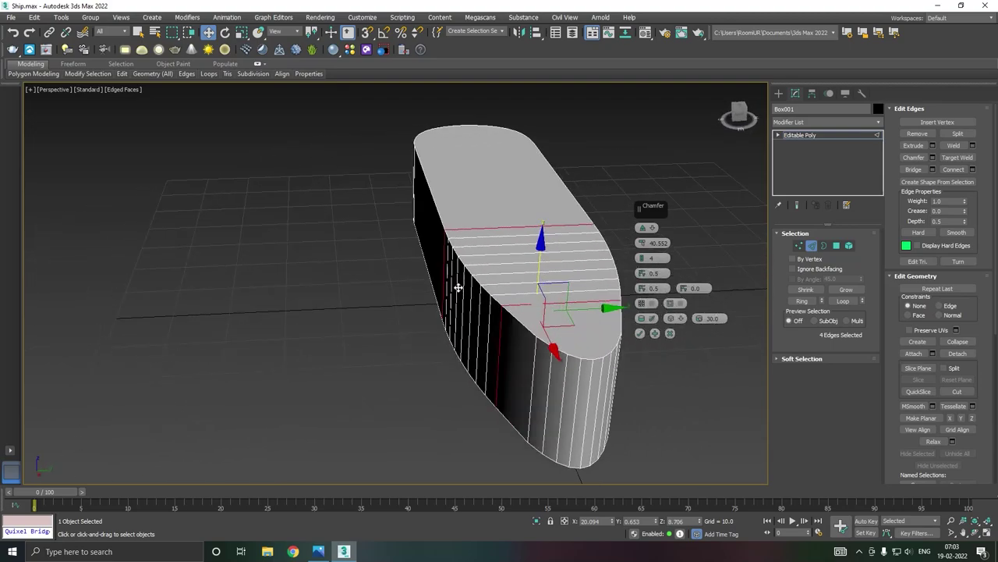
click(642, 262)
click(643, 262)
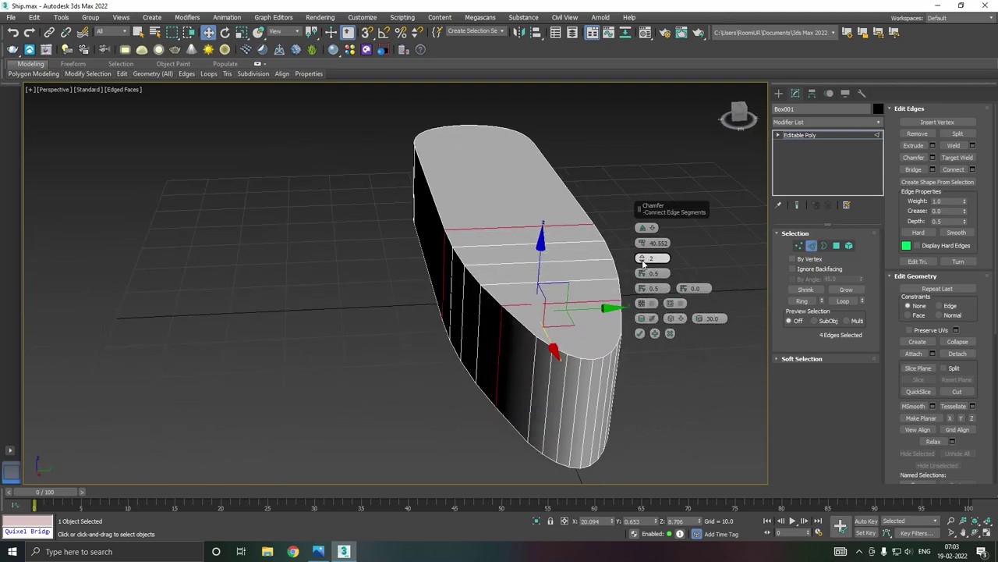
mouse_move(611, 282)
alt+middle_down()
mouse_move(587, 266)
mouse_move(697, 285)
mouse_move(715, 299)
mouse_move(564, 287)
mouse_move(632, 275)
alt+middle_up()
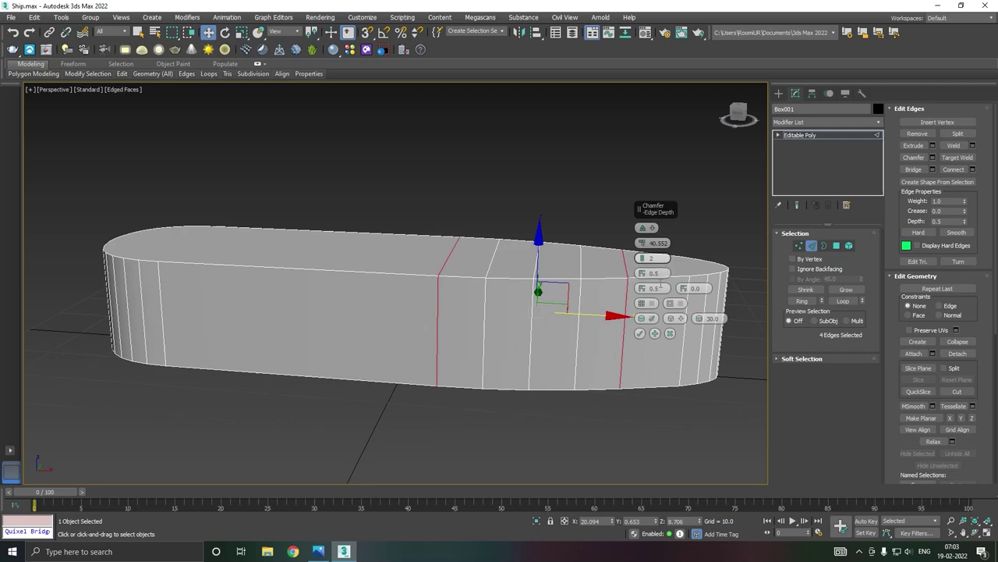
click(640, 333)
mouse_move(649, 325)
alt+middle_down()
mouse_move(581, 340)
mouse_move(584, 331)
alt+middle_up()
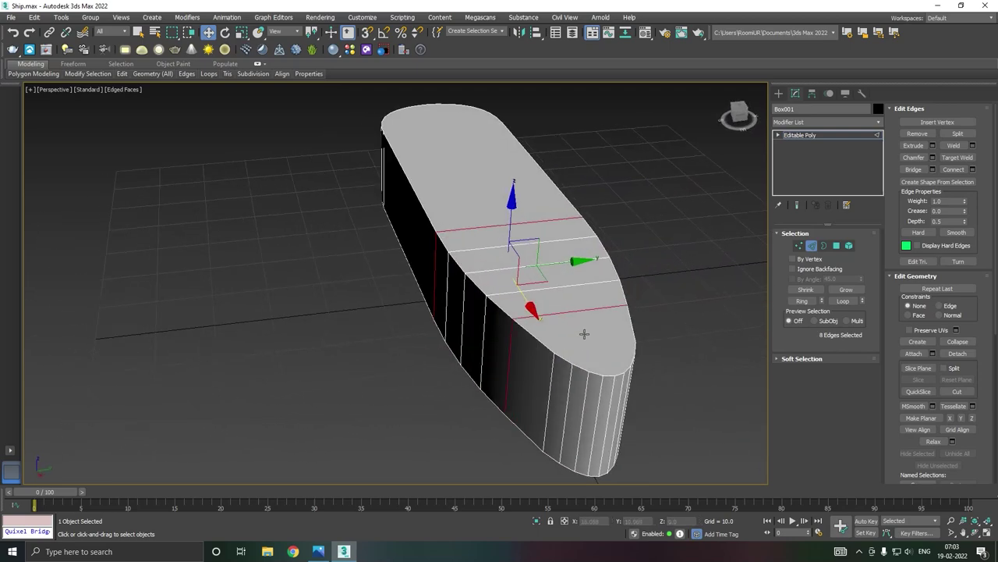
Step: Scale the whole hull to 130% across in Y
click(813, 136)
key(r)
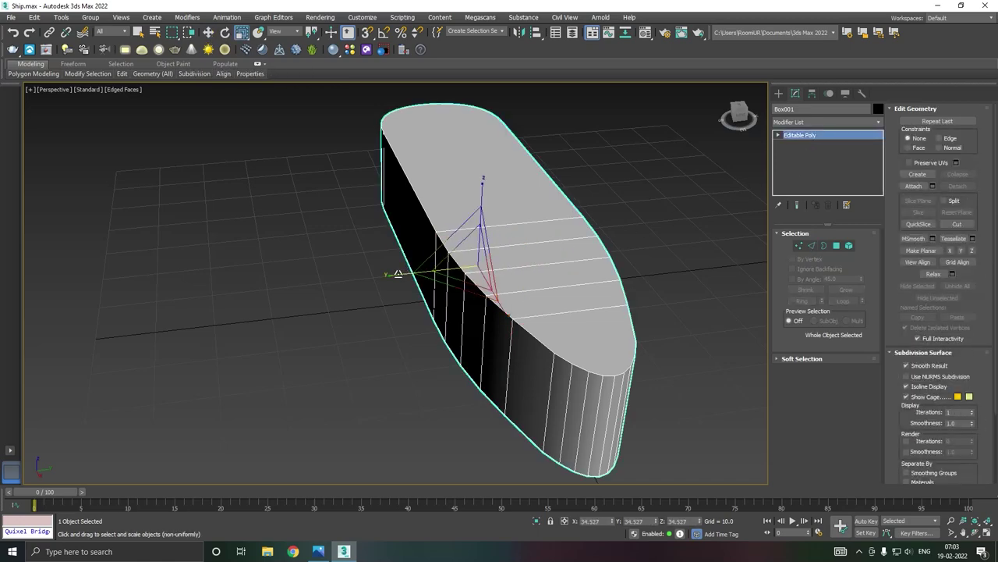
drag(398, 273, 385, 273)
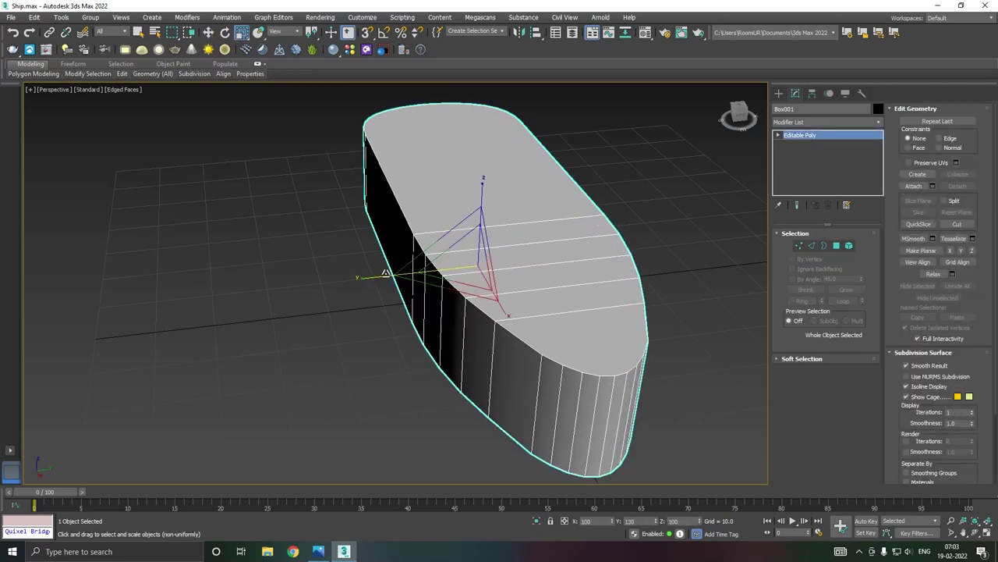
mouse_move(567, 309)
alt+middle_down()
mouse_move(683, 309)
mouse_move(644, 309)
alt+middle_up()
key(w)
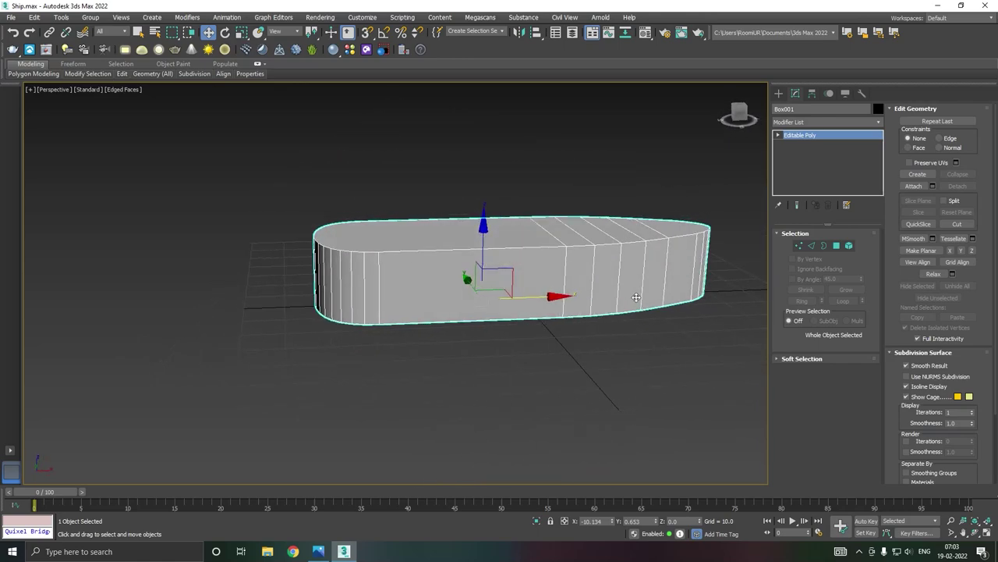
Step: Select the 34 left-end vertices and move them left along X to lengthen the hull
click(798, 246)
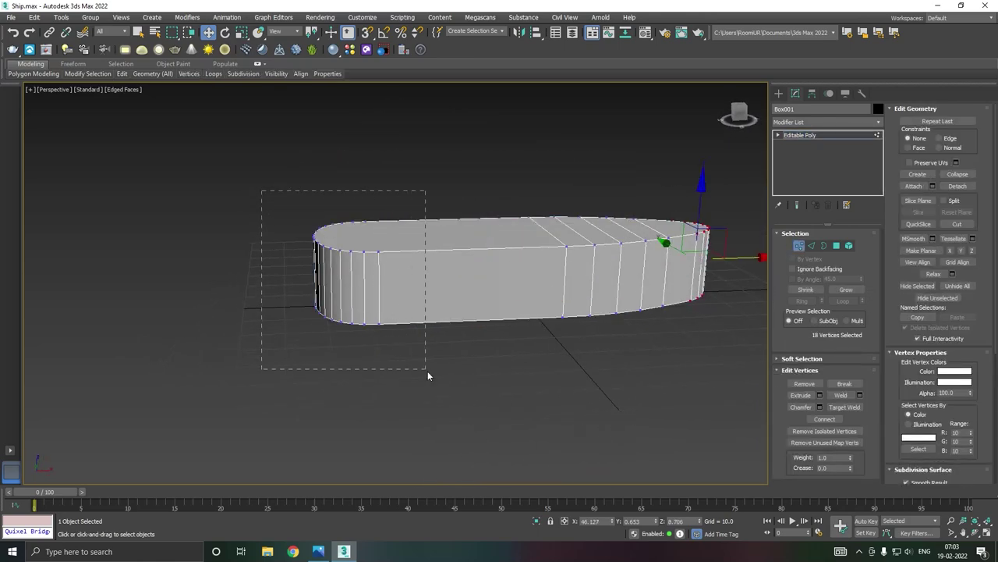
drag(428, 372, 436, 390)
drag(360, 255, 359, 253)
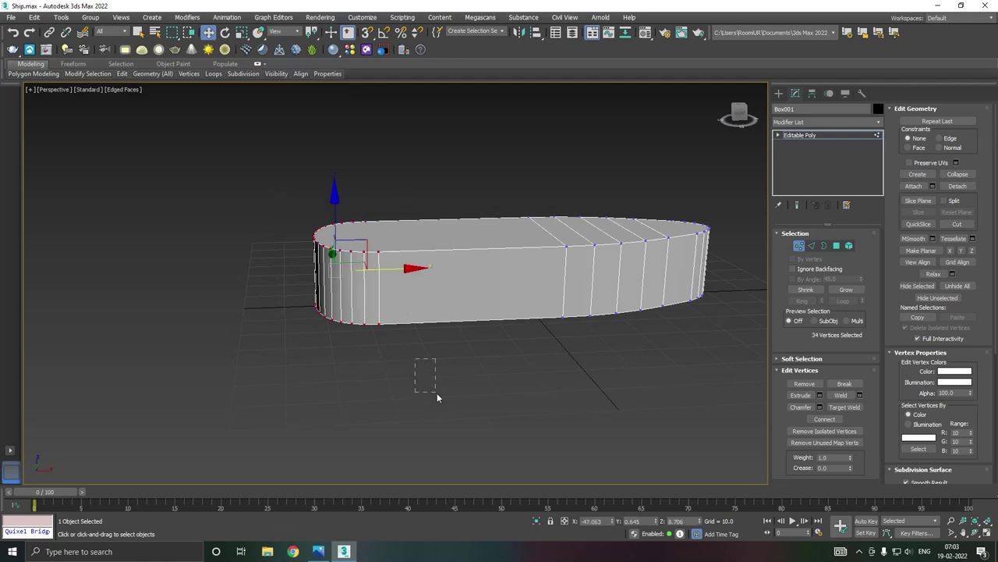
mouse_move(415, 357)
mouse_down()
mouse_move(436, 393)
mouse_move(436, 367)
mouse_up()
drag(393, 269, 350, 267)
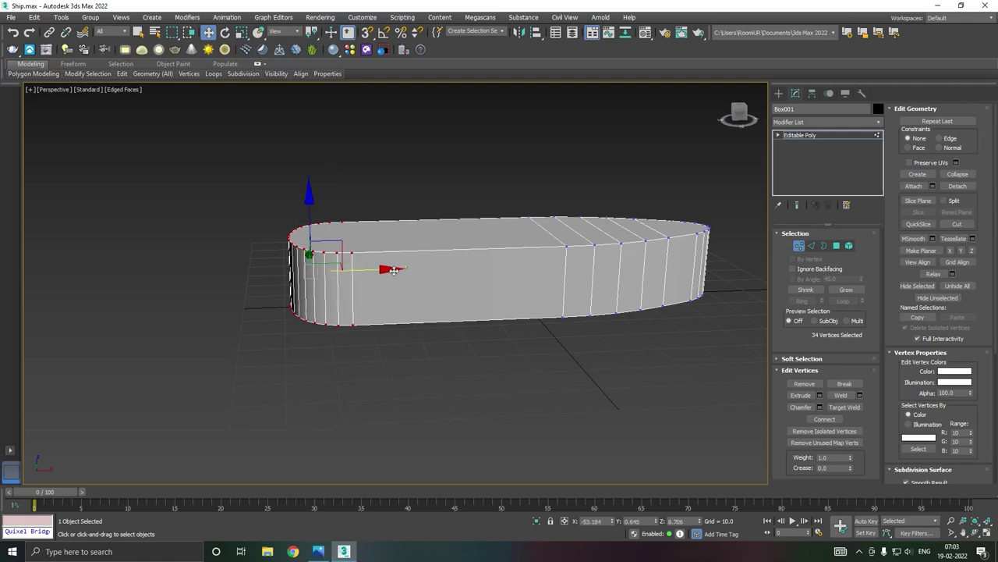
alt+middle_drag(349, 267, 358, 276)
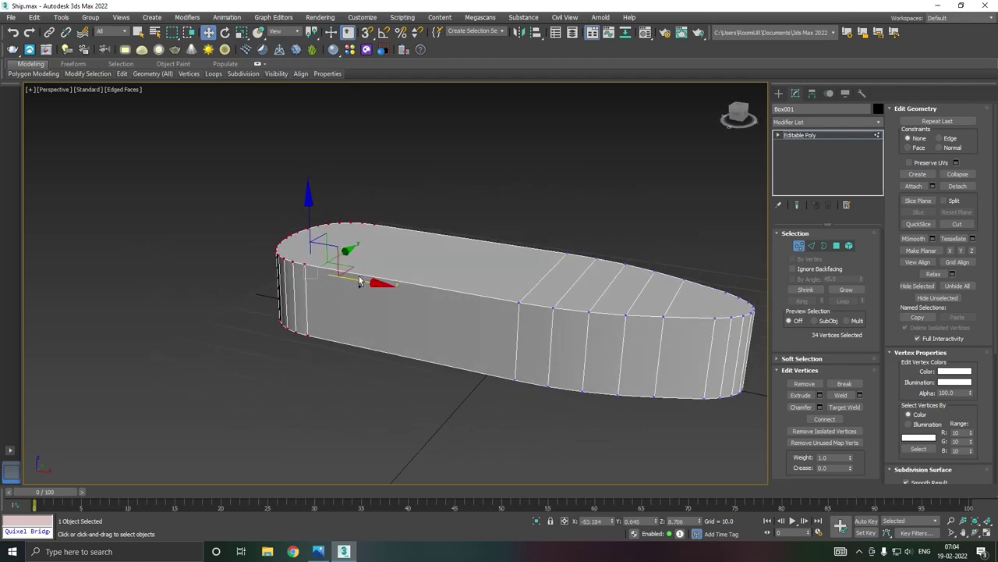
Step: Select the hull's rim edge loops in Edge mode
key(1)
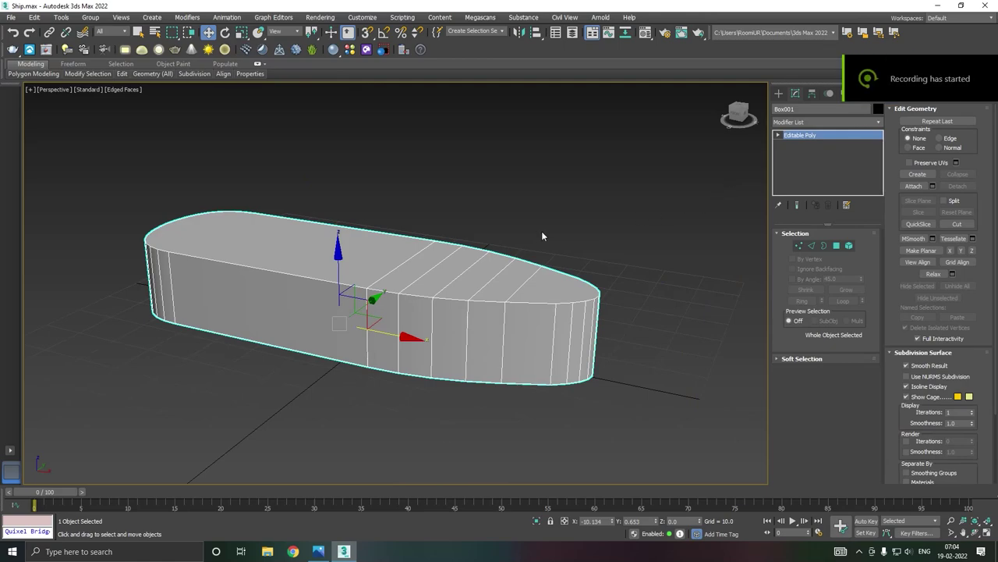
mouse_move(541, 231)
alt+middle_down()
mouse_move(514, 200)
mouse_move(517, 188)
alt+middle_up()
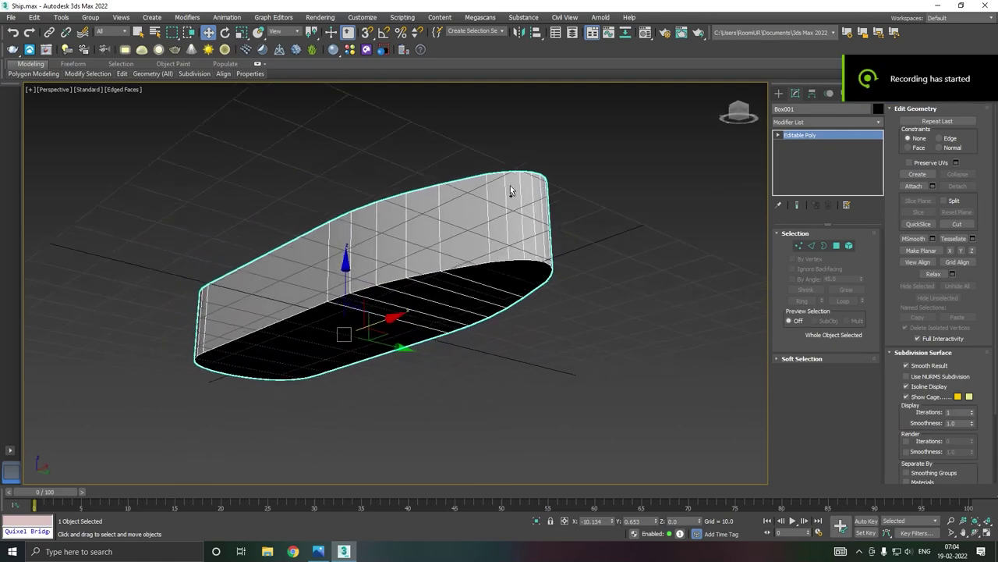
click(808, 248)
double_click(430, 265)
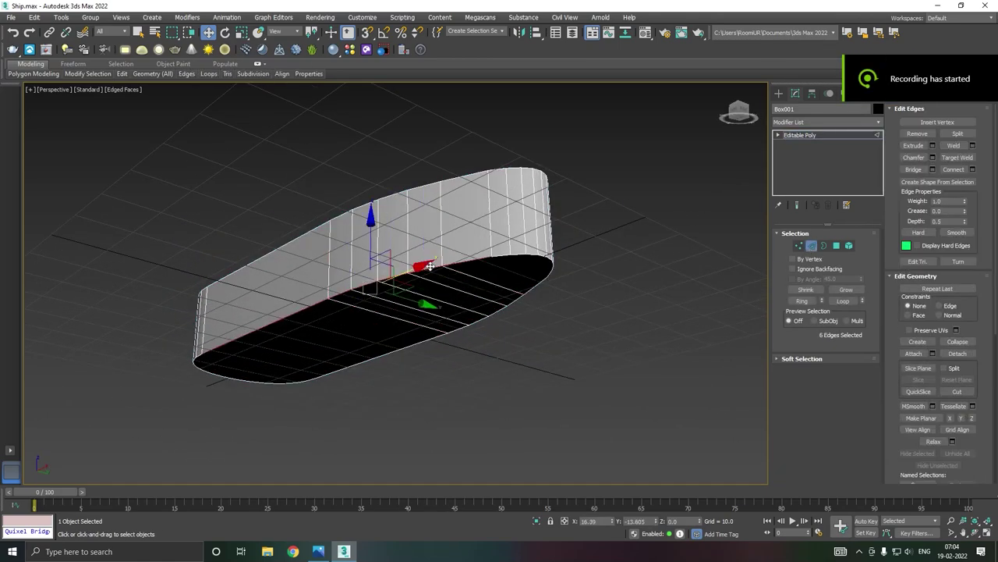
ctrl+double_click(533, 283)
ctrl+click(517, 254)
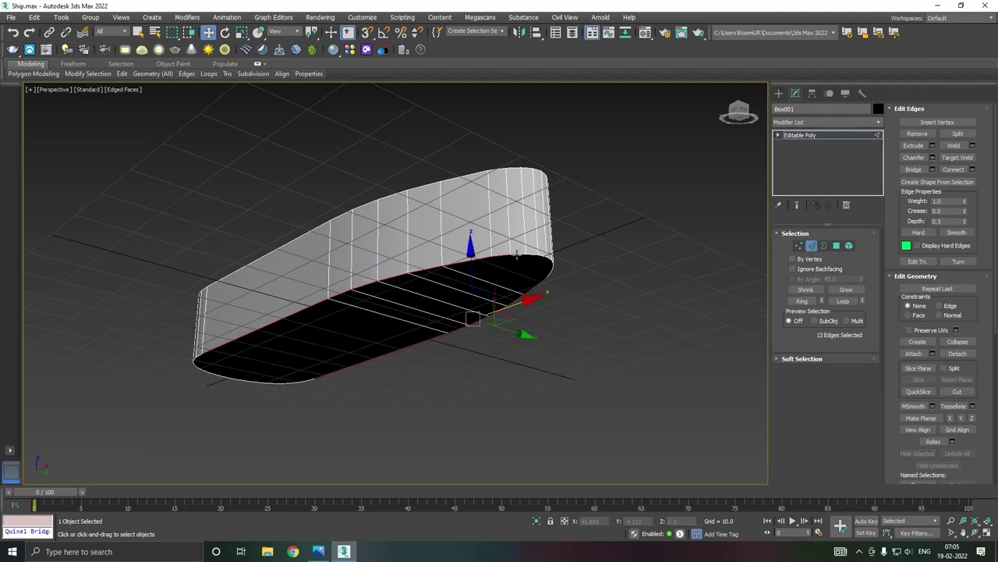
Step: Add the edges along the bow's curved bottom to the selection
alt+middle_drag(549, 265, 451, 238)
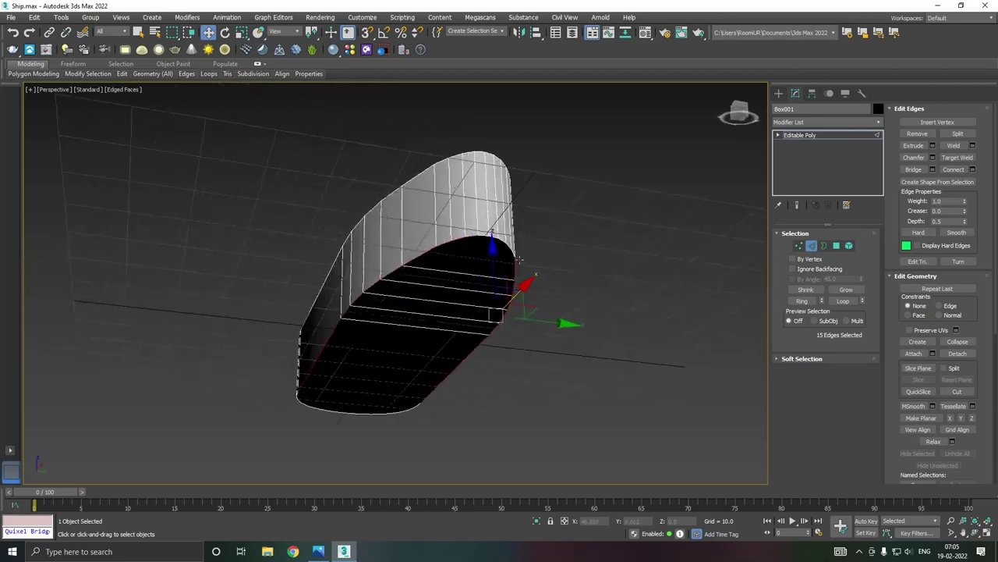
scroll(420, 232, up, 3)
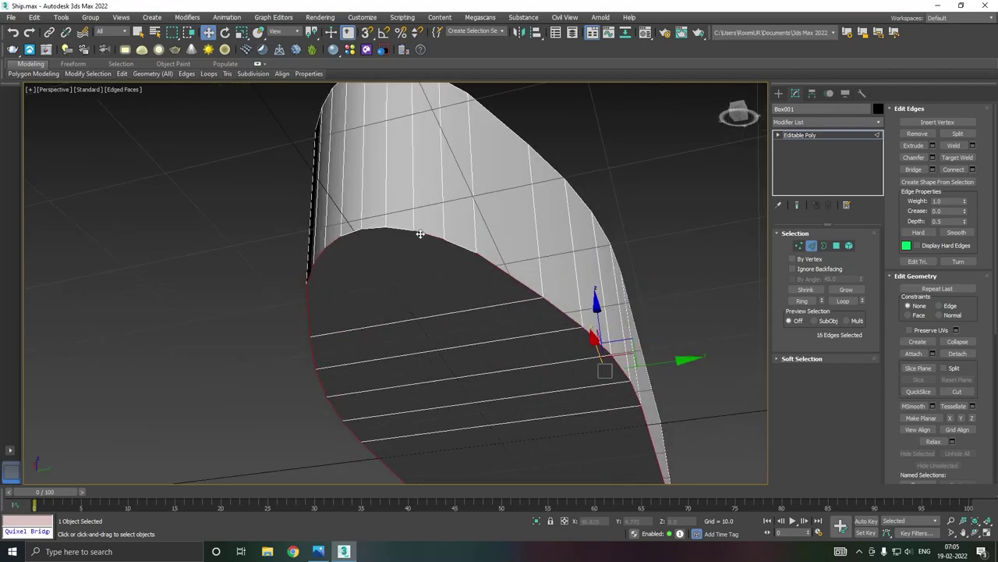
click(420, 234)
shift+click(454, 244)
ctrl+click(399, 231)
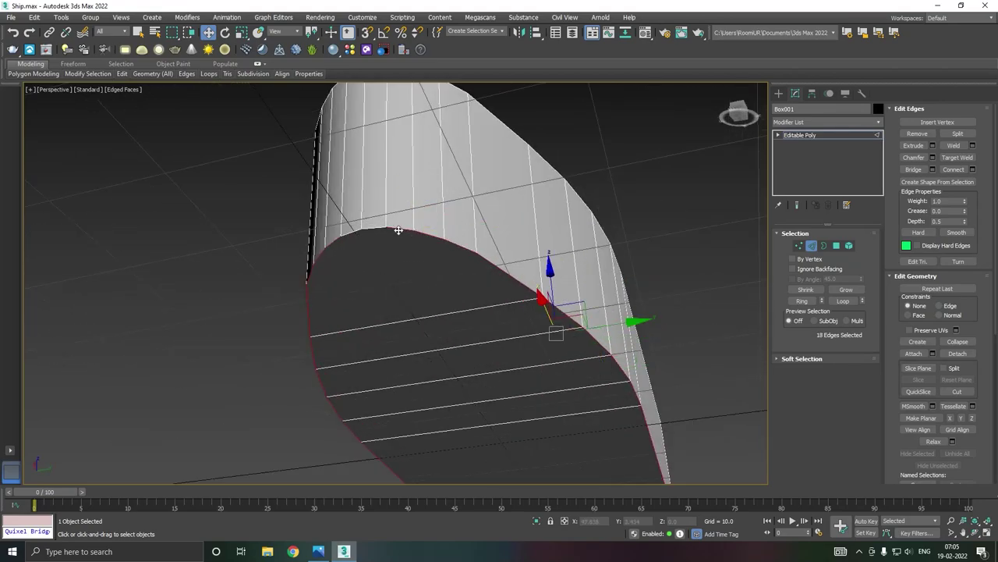
ctrl+click(376, 227)
ctrl+click(352, 229)
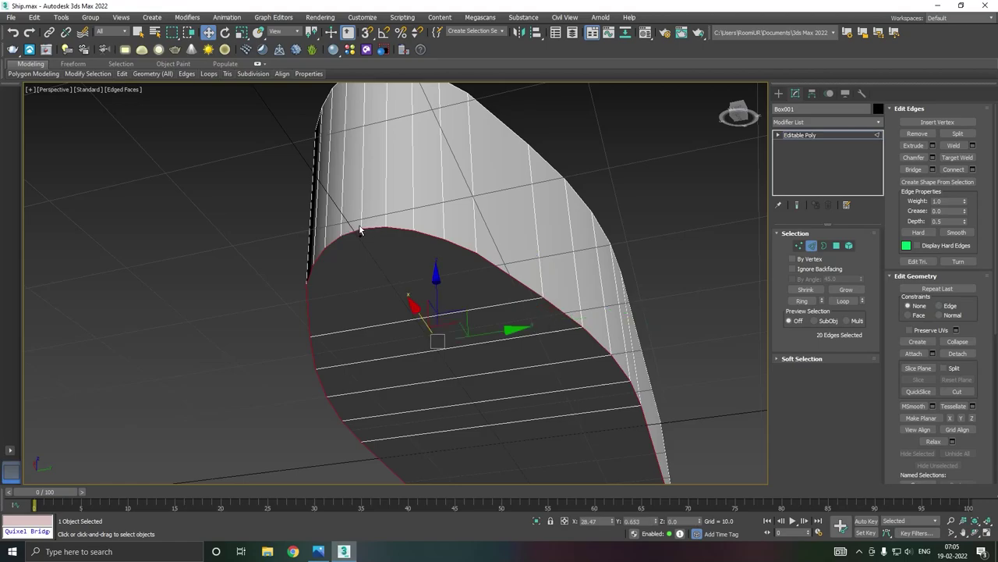
scroll(367, 225, down, 3)
alt+middle_drag(371, 222, 543, 243)
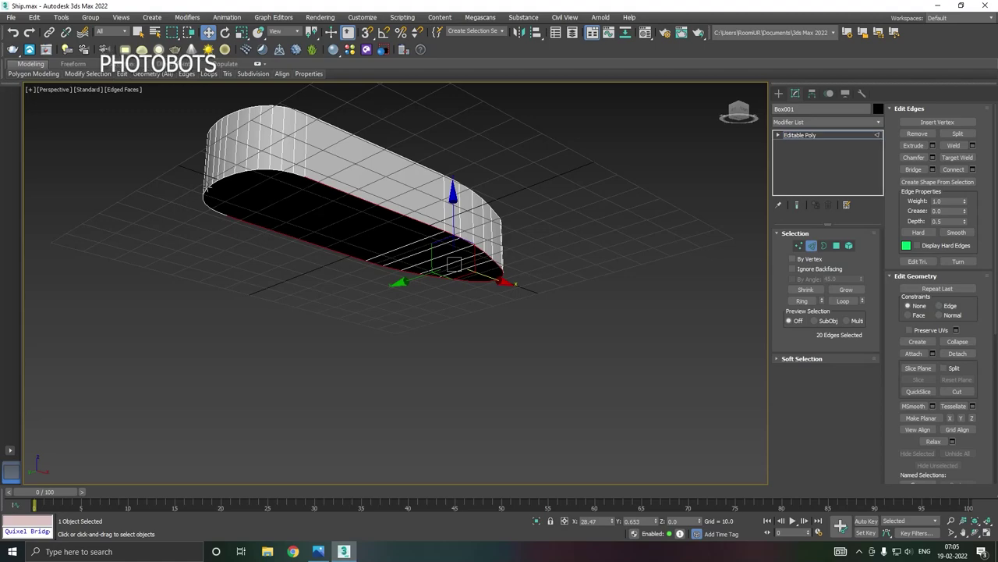
scroll(240, 178, up, 2)
scroll(242, 173, up, 2)
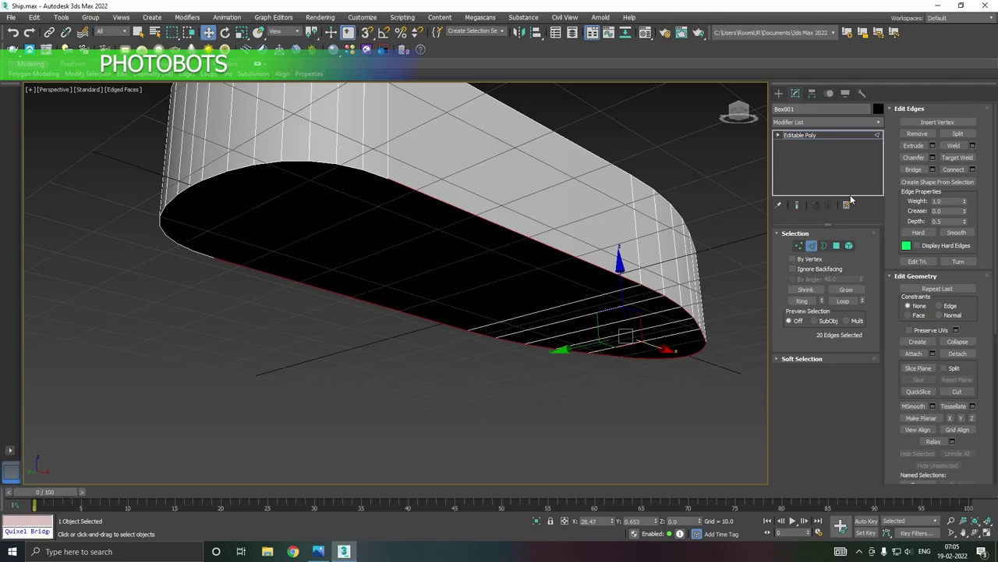
Step: In Front view, select the bottom row of vertices and convert them to edges
click(800, 247)
key(f)
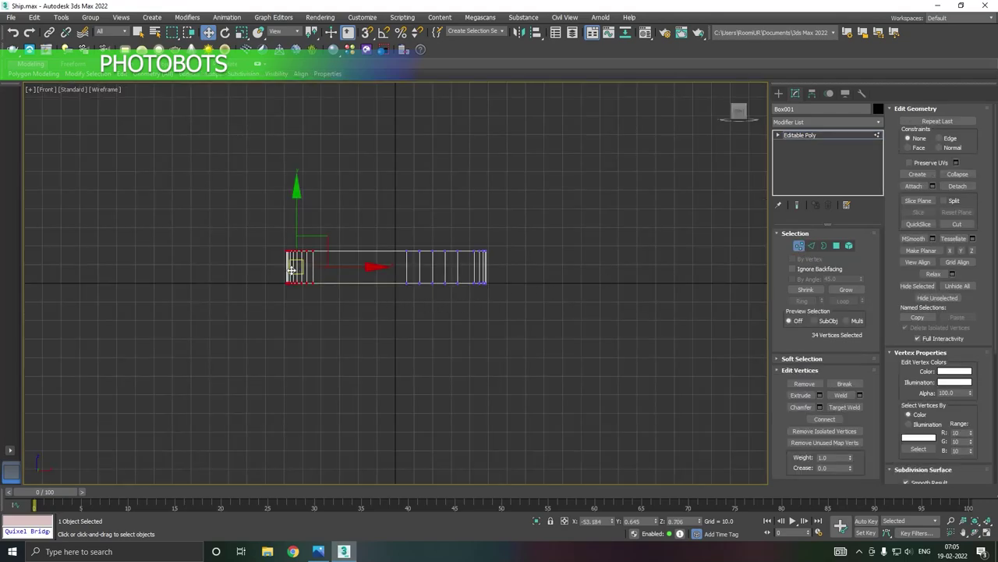
drag(496, 322, 544, 323)
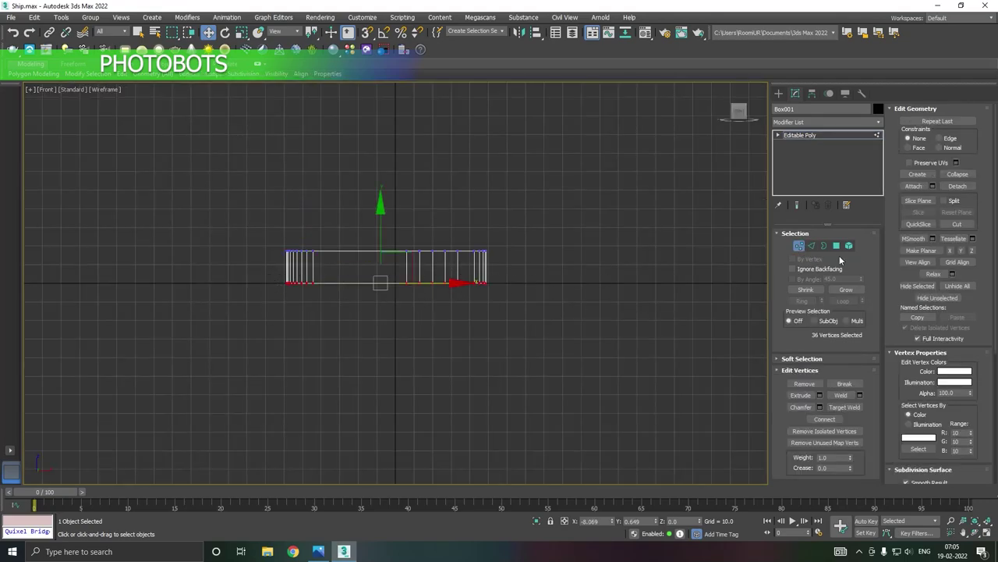
ctrl+click(812, 244)
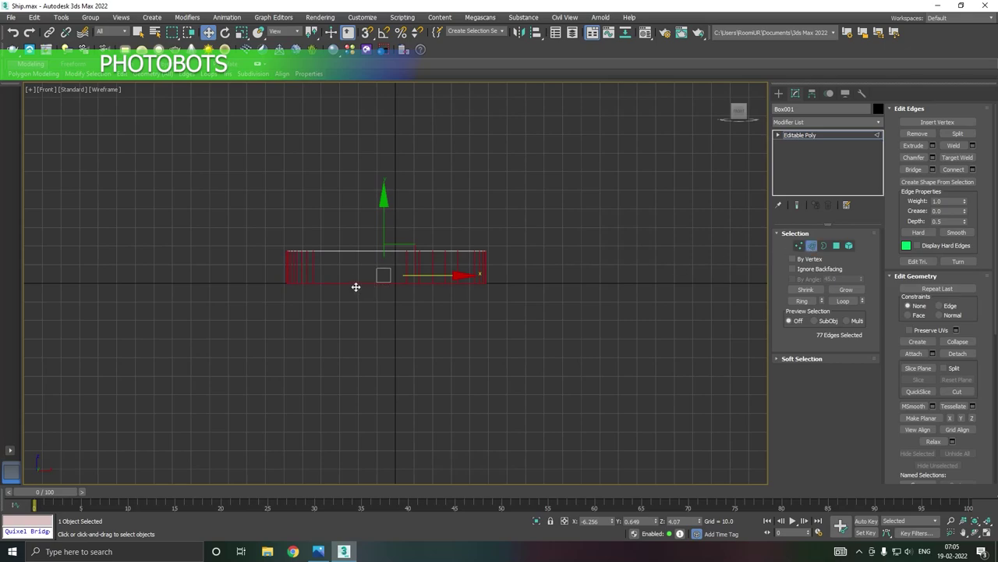
scroll(355, 287, up, 3)
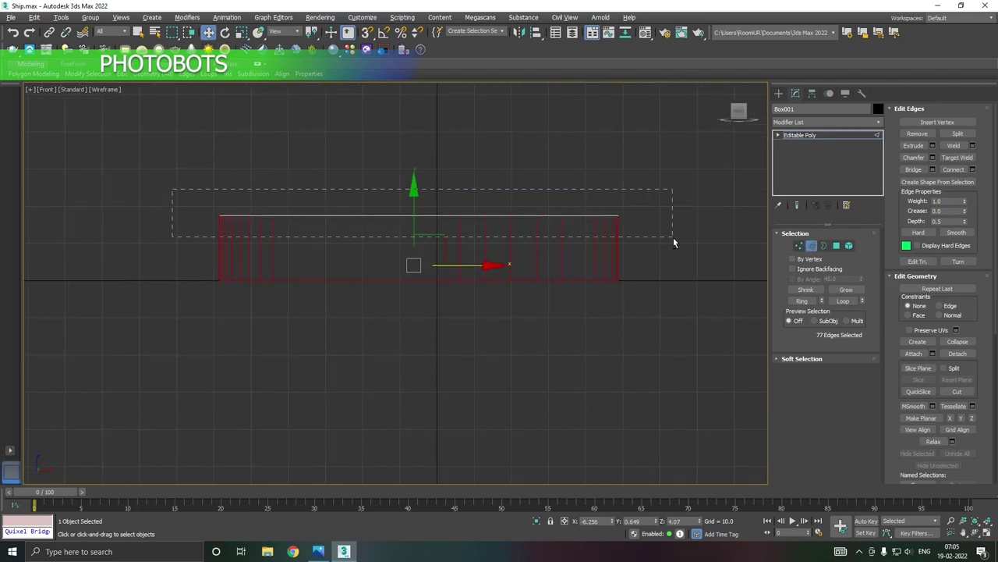
Step: Remove the vertical side edges and the bottom cross edges from the selection
alt+drag(673, 237, 674, 238)
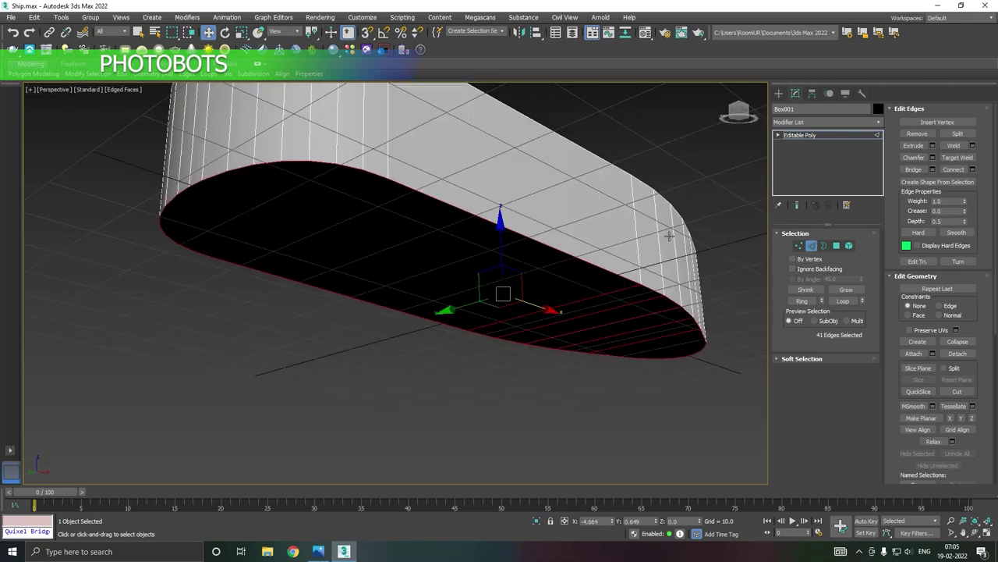
alt+click(571, 305)
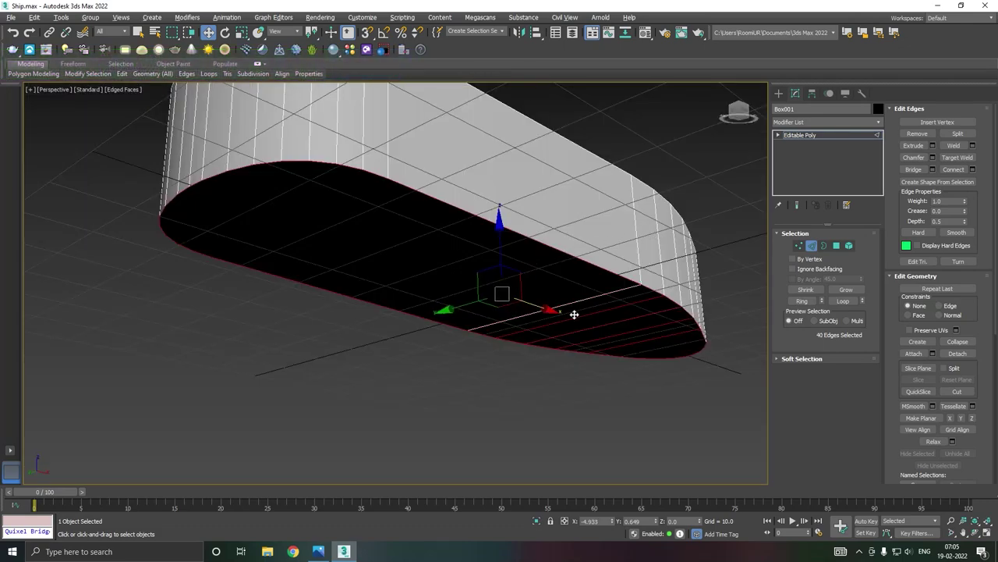
alt+click(575, 315)
alt+click(620, 324)
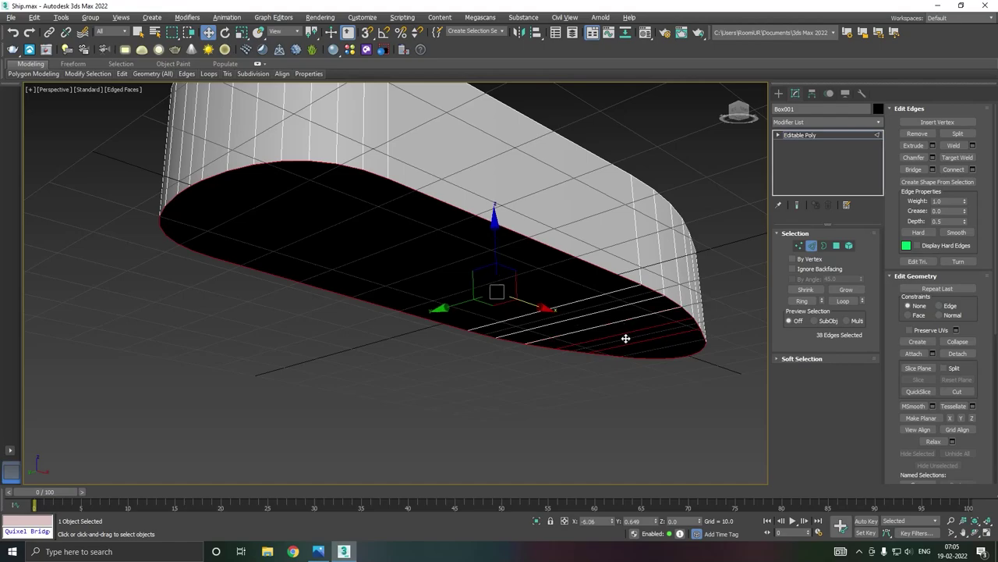
alt+click(626, 330)
alt+click(637, 346)
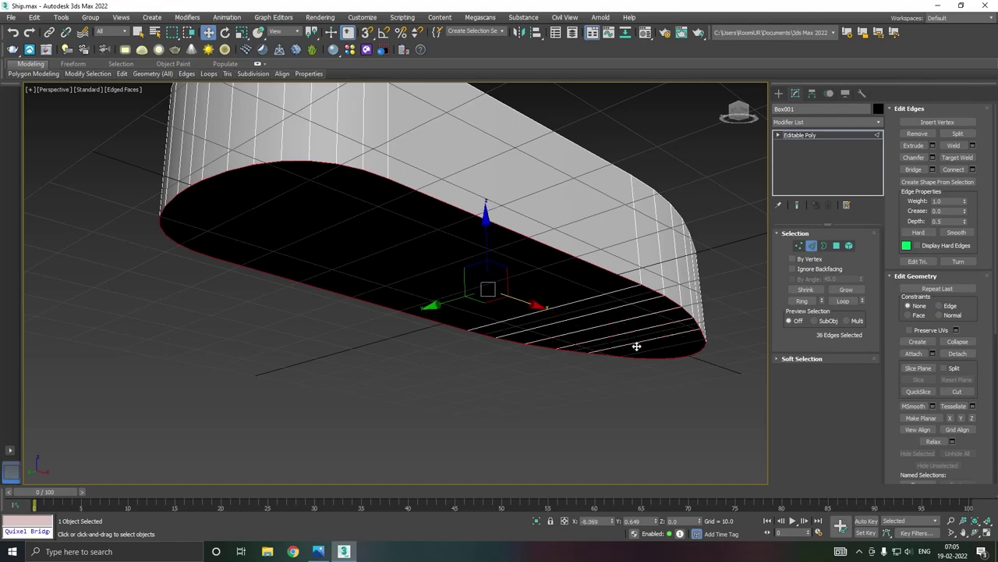
Step: Start a chamfer on the bottom outline edges and try amounts between about 23 and 32
alt+middle_drag(650, 273, 523, 309)
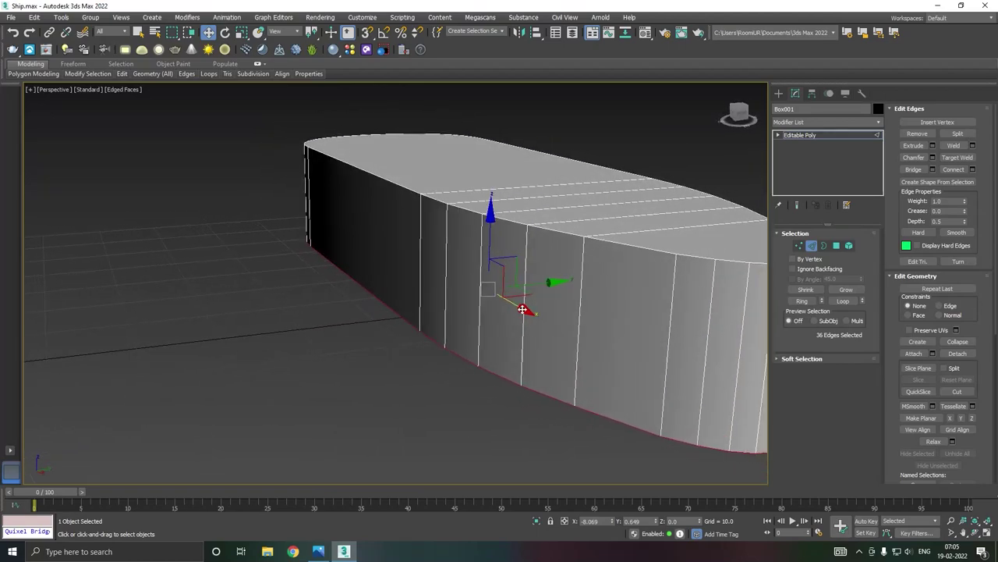
click(933, 157)
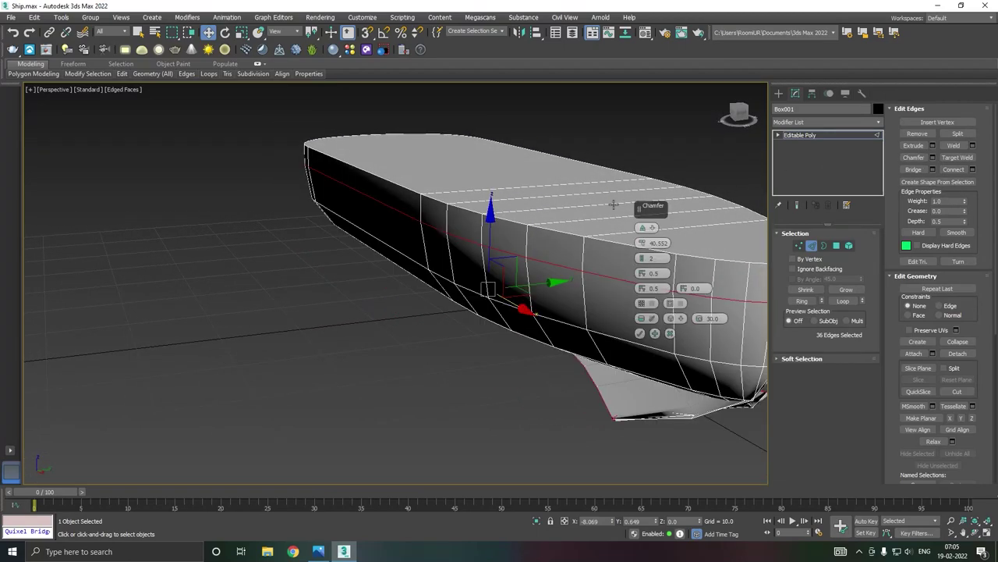
mouse_move(478, 249)
alt+middle_down()
mouse_move(618, 217)
mouse_move(680, 272)
alt+middle_up()
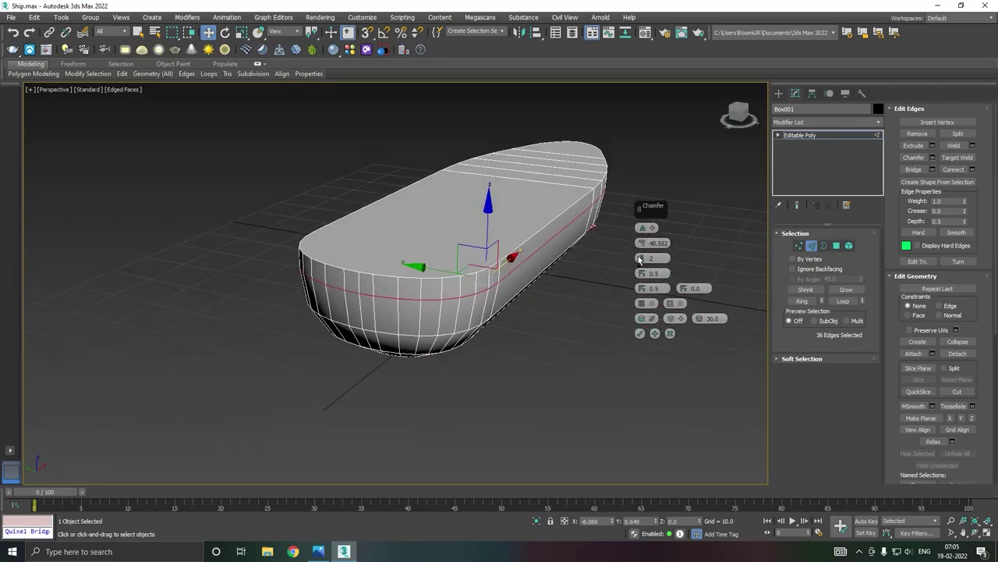
mouse_move(642, 242)
mouse_down()
mouse_move(661, 287)
mouse_move(580, 300)
mouse_up()
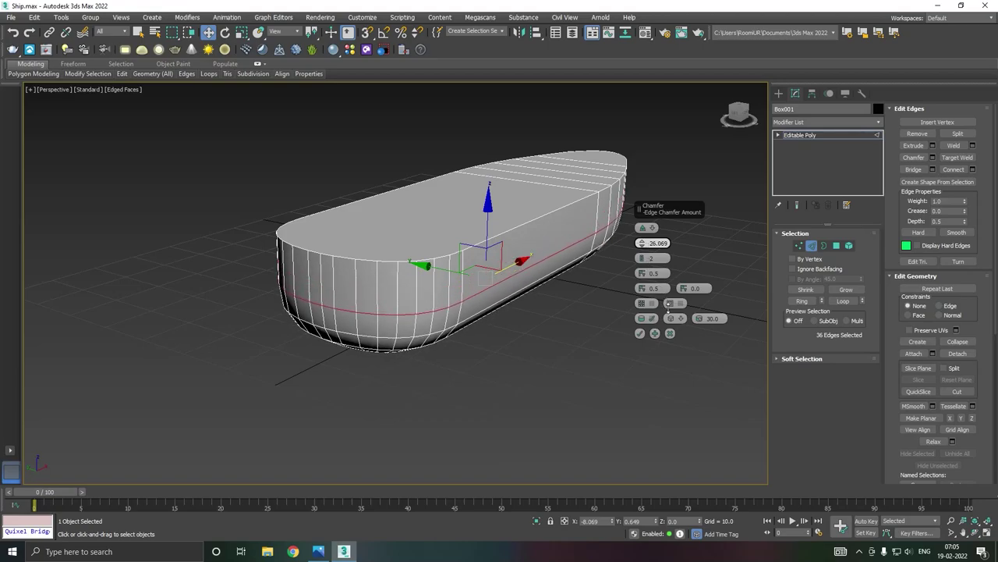
mouse_move(580, 300)
alt+middle_down()
mouse_move(431, 247)
mouse_move(565, 265)
mouse_move(575, 287)
alt+middle_up()
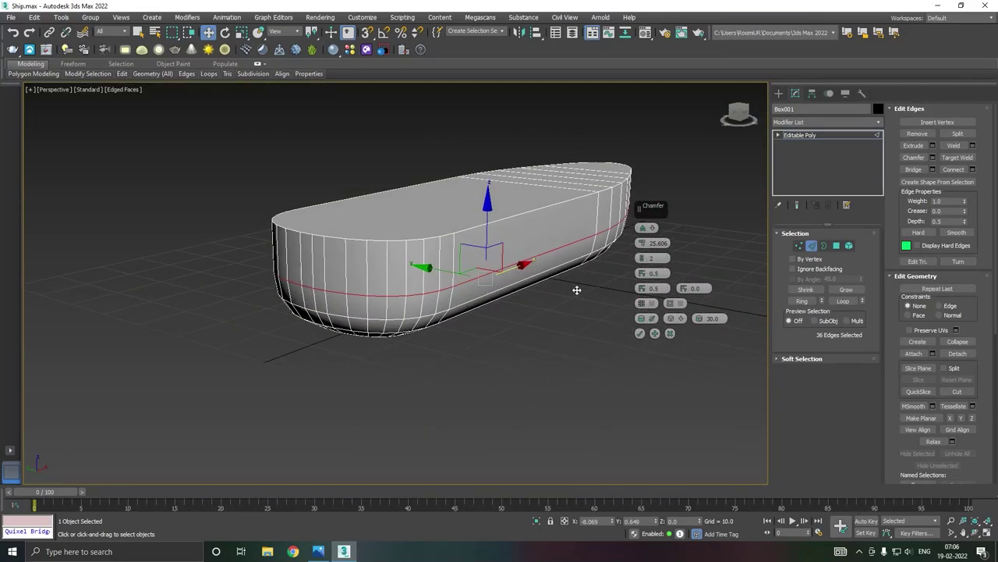
mouse_move(643, 245)
mouse_down()
mouse_move(636, 214)
mouse_move(638, 238)
mouse_up()
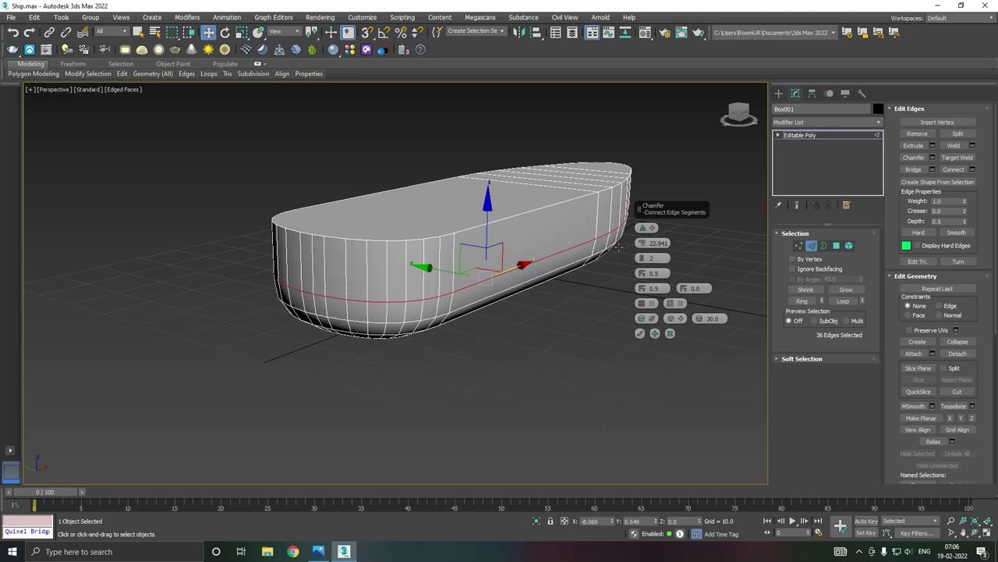
mouse_move(638, 237)
alt+middle_down()
mouse_move(611, 247)
mouse_move(572, 233)
mouse_move(585, 234)
alt+middle_up()
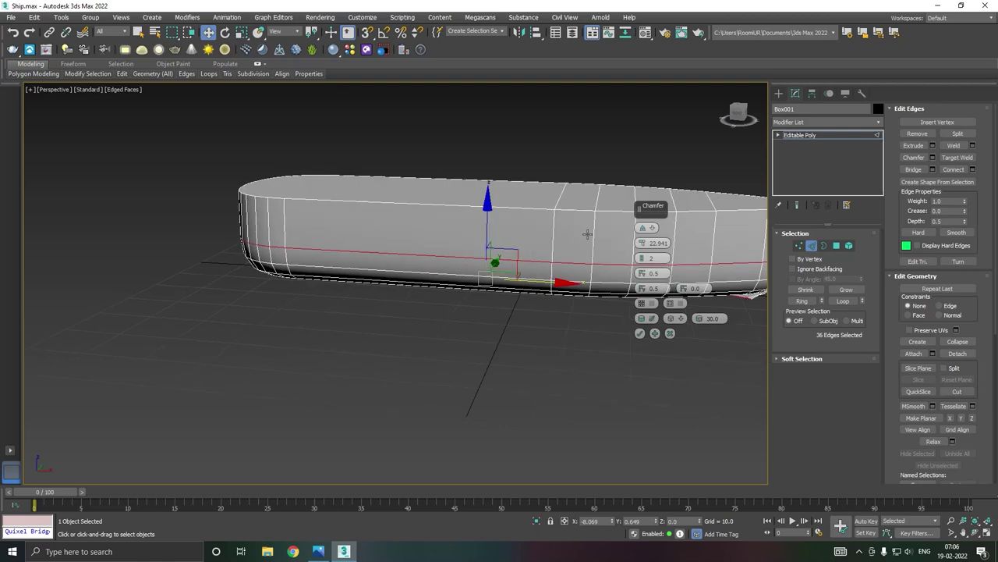
Step: Set the chamfer to 3 segments with an amount of about 35
drag(641, 247, 642, 226)
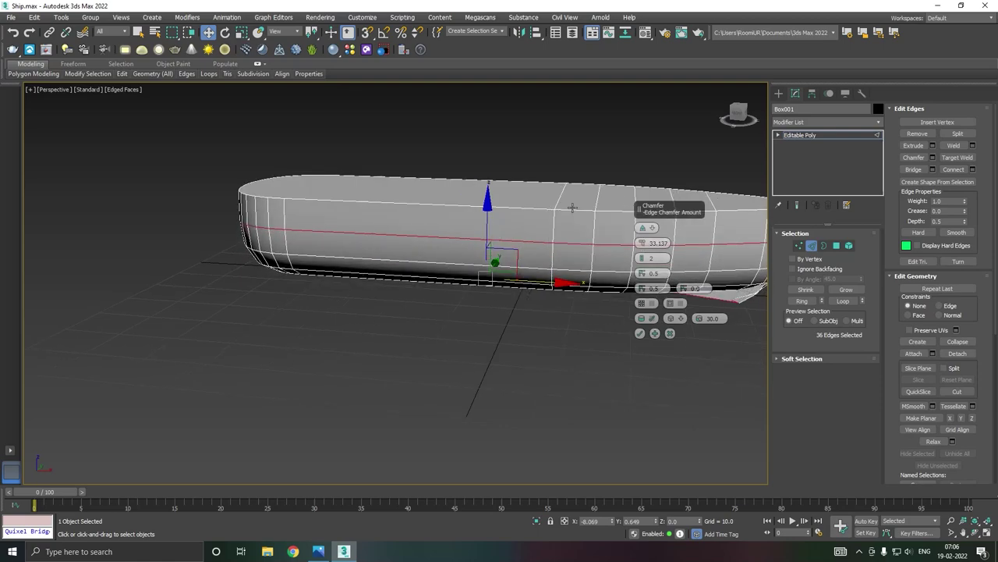
drag(643, 260, 642, 254)
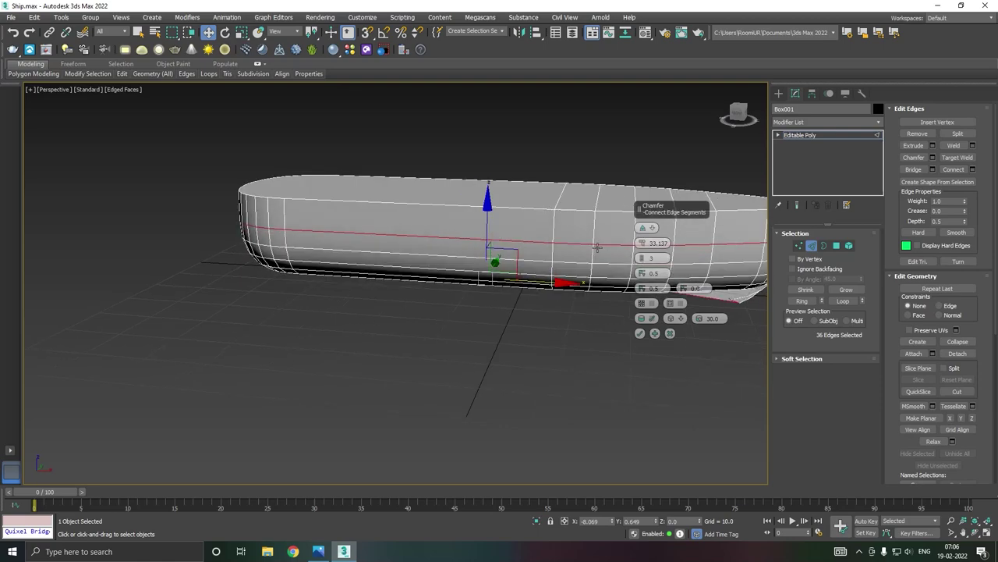
mouse_move(507, 242)
alt+middle_down()
mouse_move(475, 246)
mouse_move(495, 217)
mouse_move(591, 167)
alt+middle_up()
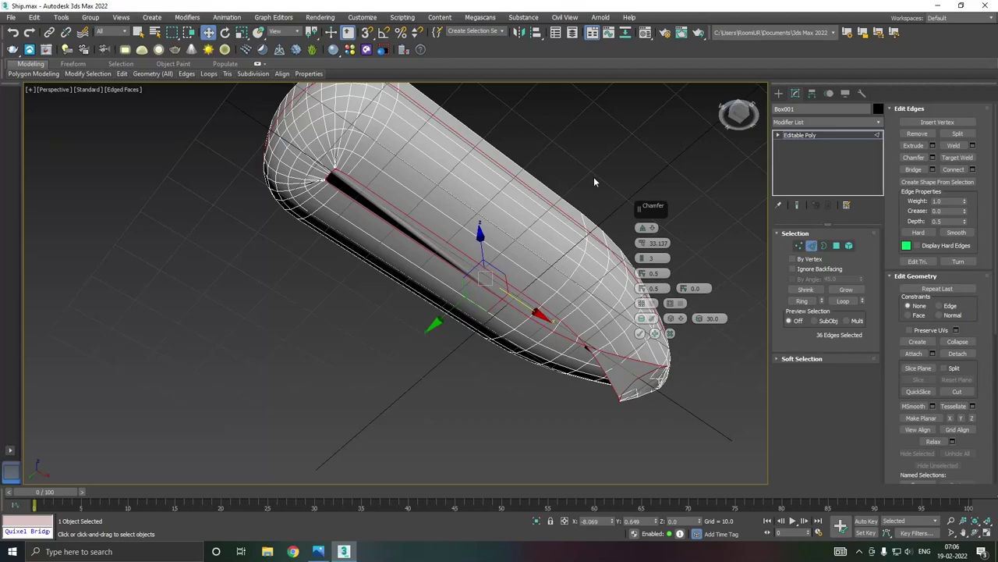
mouse_move(644, 251)
mouse_down()
mouse_move(650, 261)
mouse_move(645, 244)
mouse_up()
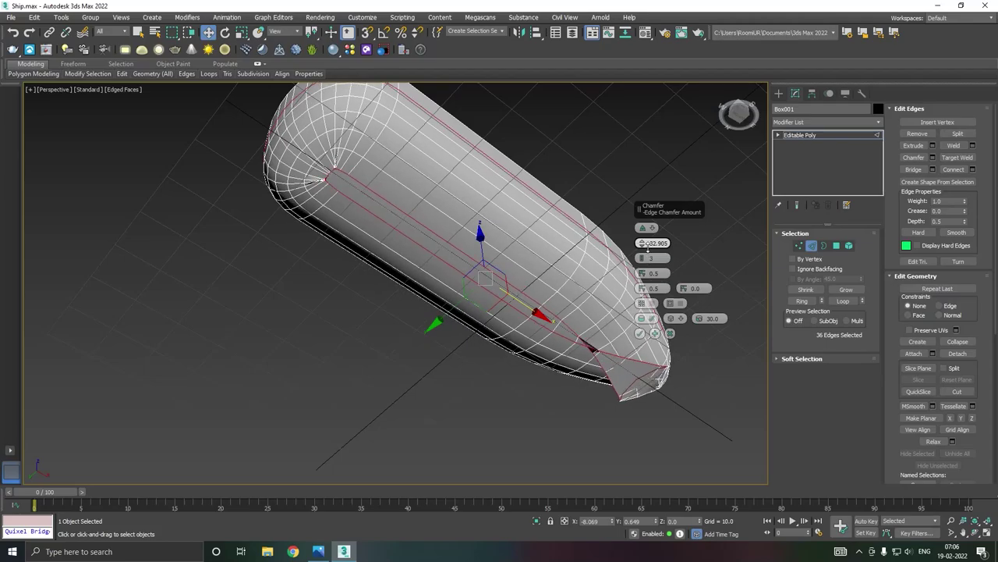
mouse_move(546, 213)
alt+middle_down()
mouse_move(497, 248)
mouse_move(470, 297)
mouse_move(439, 290)
alt+middle_up()
mouse_move(642, 244)
mouse_down()
mouse_move(649, 274)
mouse_move(642, 255)
mouse_up()
Step: Apply the chamfer, then select the groove polygons along the hull bottom toward the bow
click(640, 333)
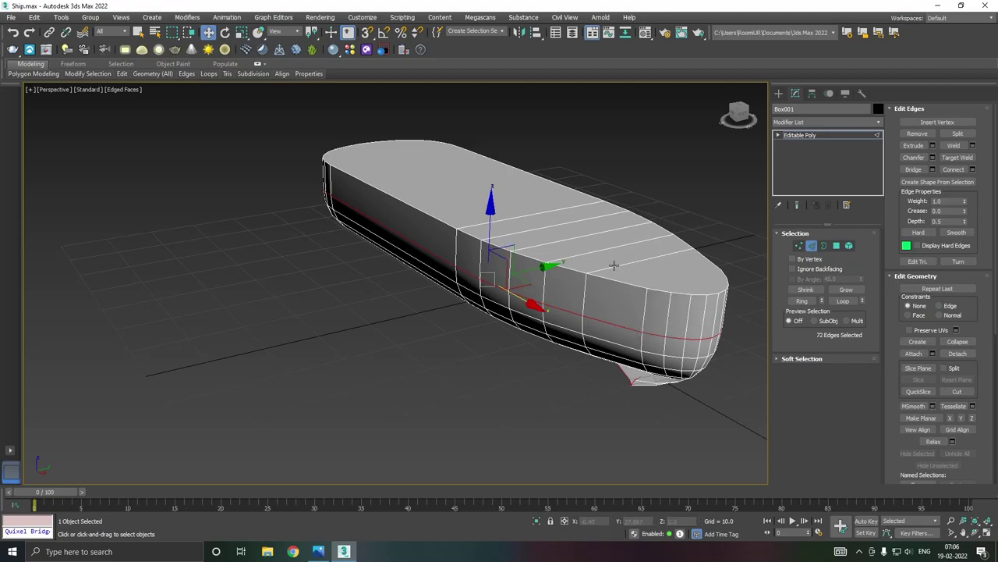
alt+middle_drag(640, 336, 780, 234)
click(836, 245)
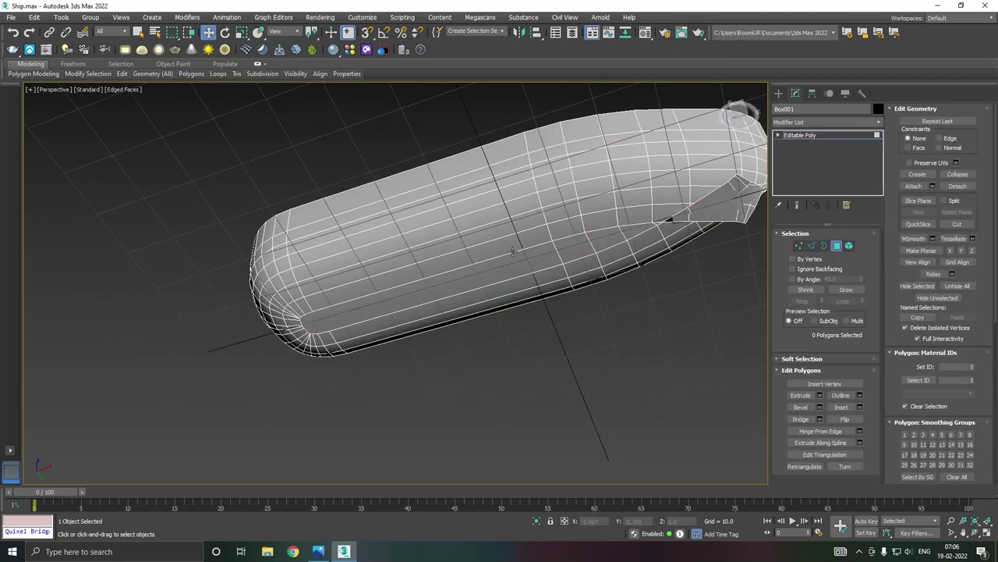
click(503, 263)
ctrl+click(568, 254)
ctrl+click(608, 238)
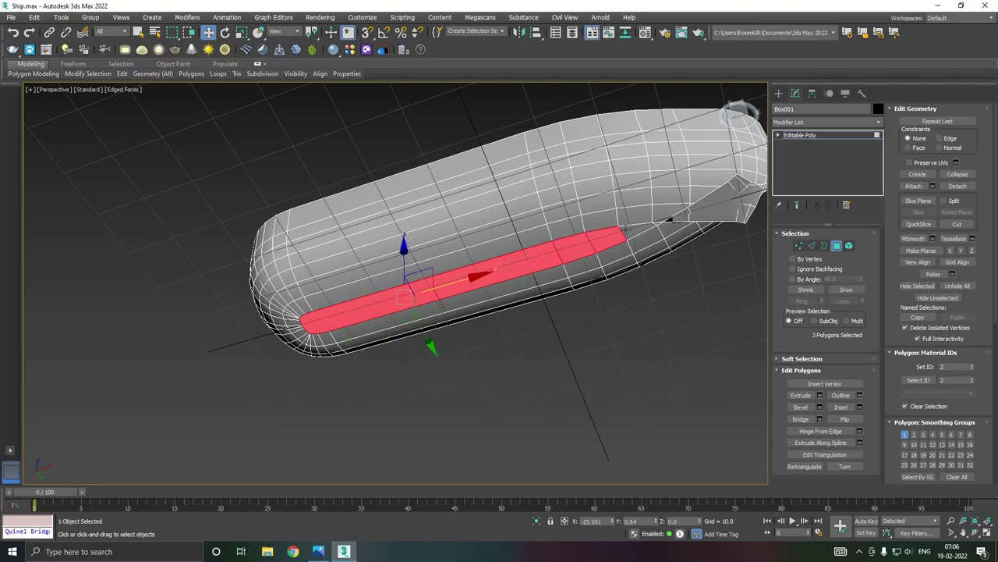
ctrl+click(630, 229)
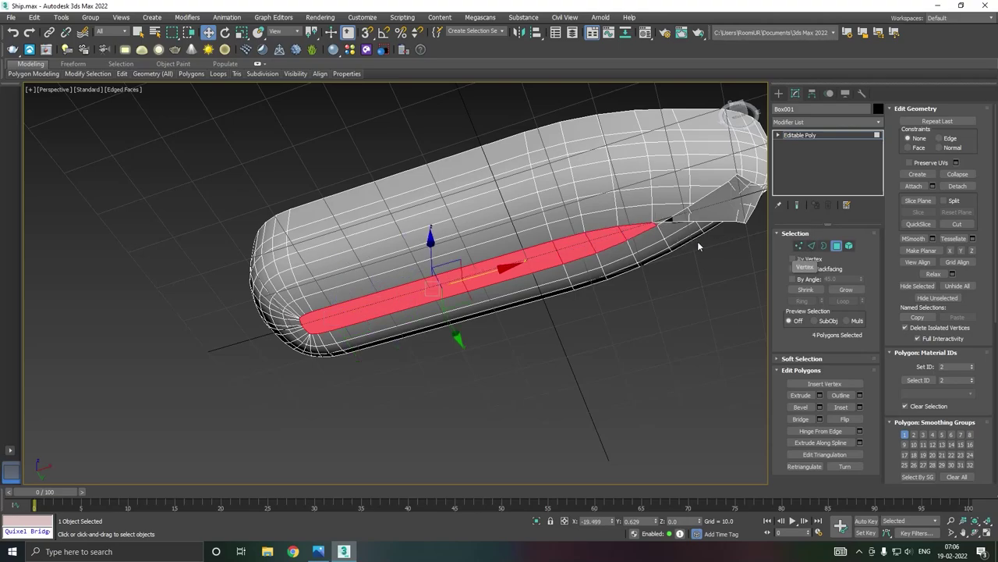
Step: Extend the groove selection through the bow gap polygons, convert it to edges and remove them
middle_drag(700, 246, 586, 256)
scroll(546, 254, up, 3)
scroll(493, 258, up, 3)
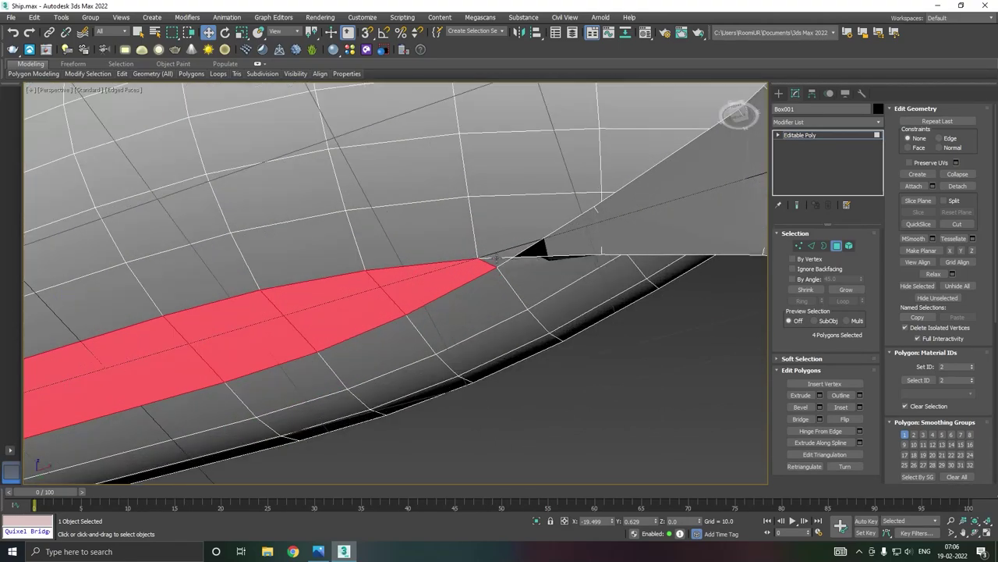
scroll(496, 259, up, 2)
ctrl+click(499, 264)
scroll(499, 265, down, 3)
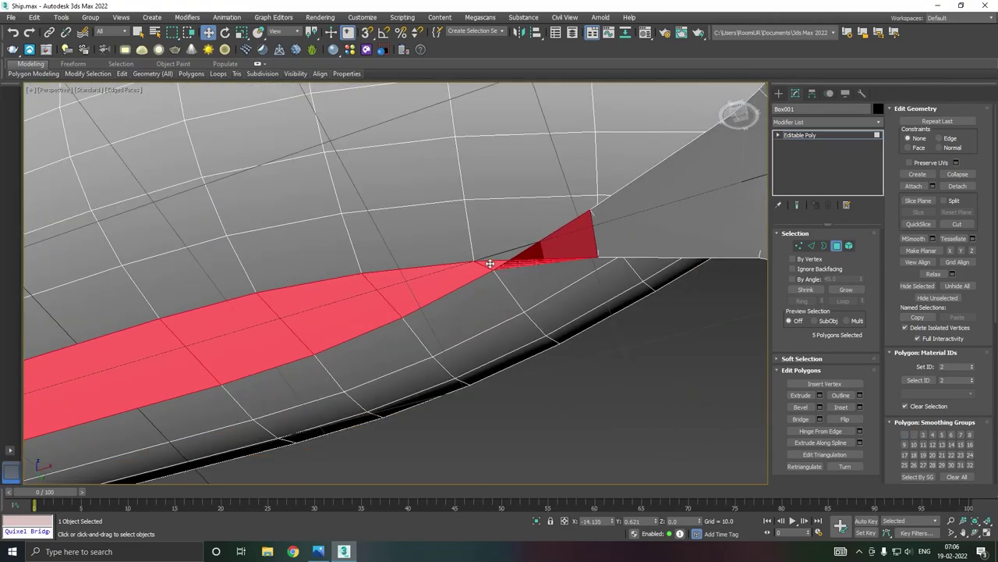
scroll(493, 262, down, 3)
ctrl+click(581, 234)
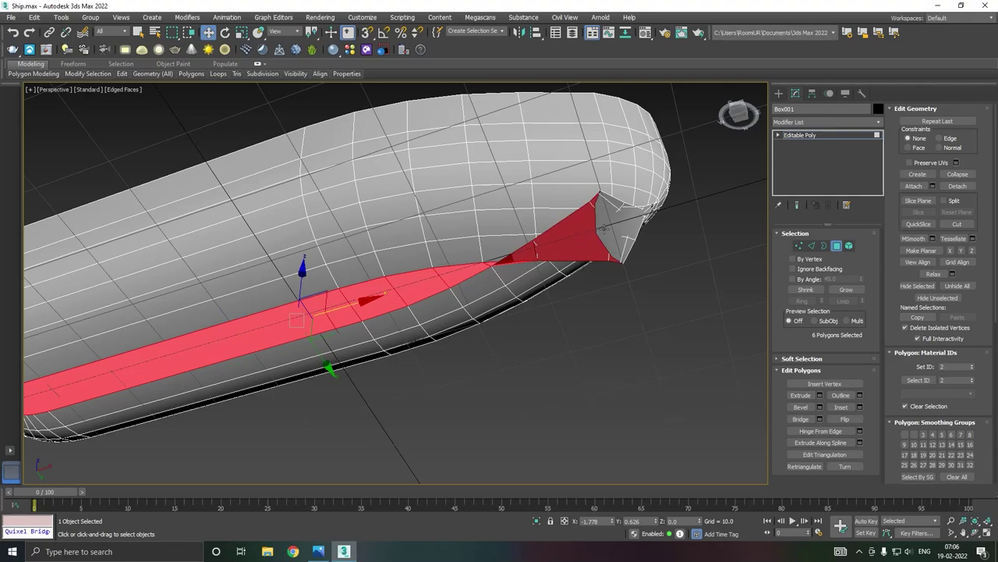
ctrl+click(605, 228)
ctrl+click(614, 237)
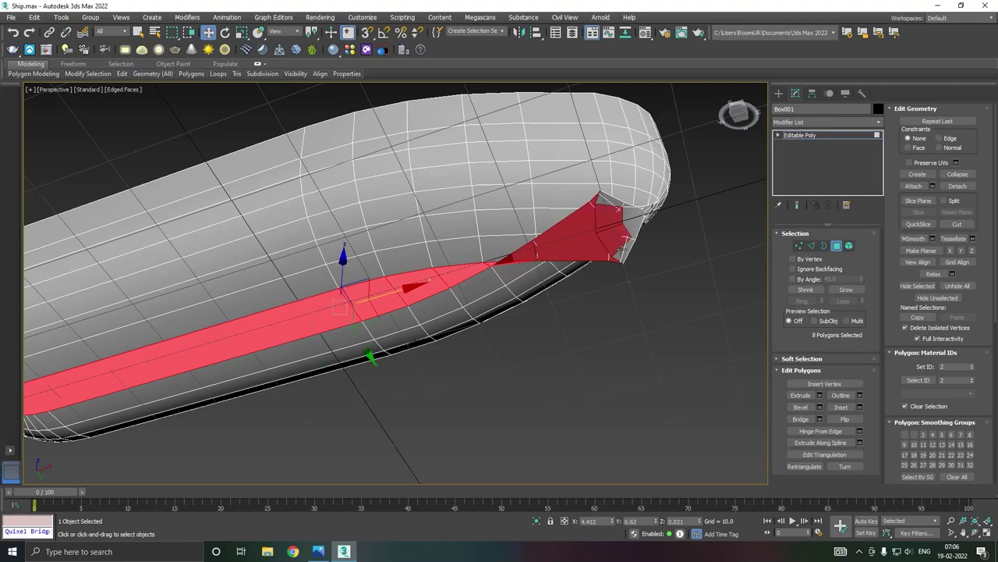
ctrl+click(812, 246)
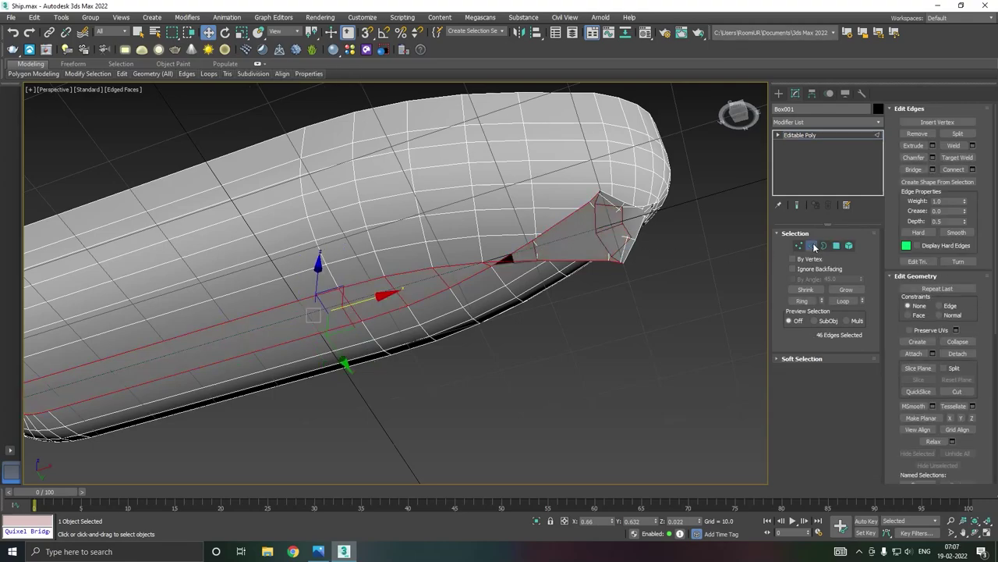
key(BackSpace)
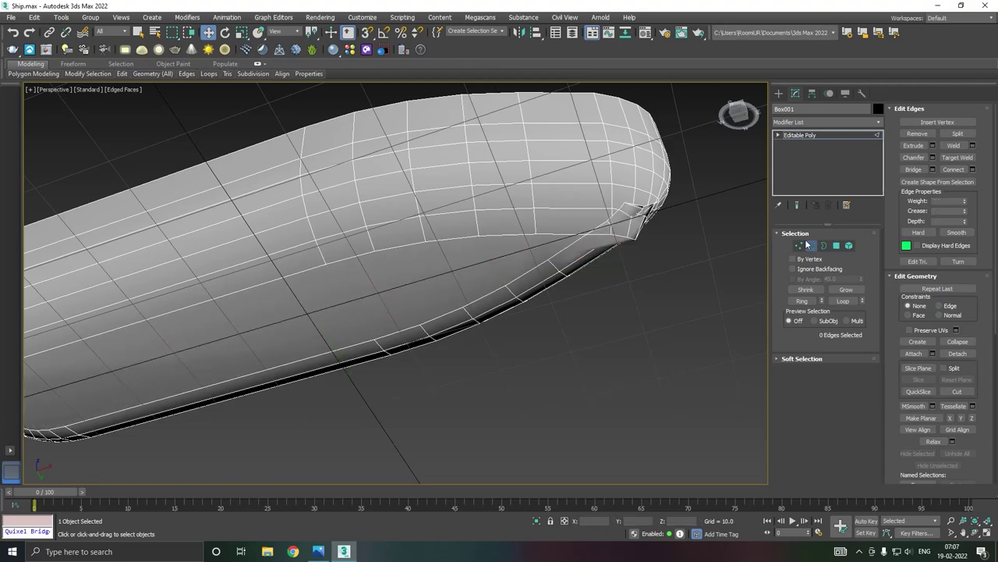
Step: Select the small polygons beside the bow gap
scroll(656, 232, down, 4)
scroll(633, 228, up, 5)
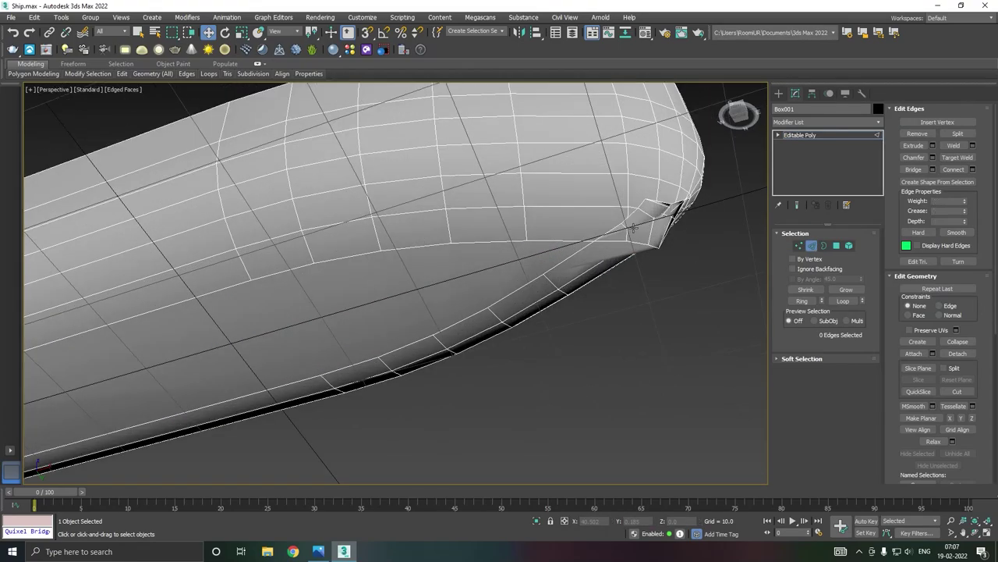
scroll(634, 228, up, 1)
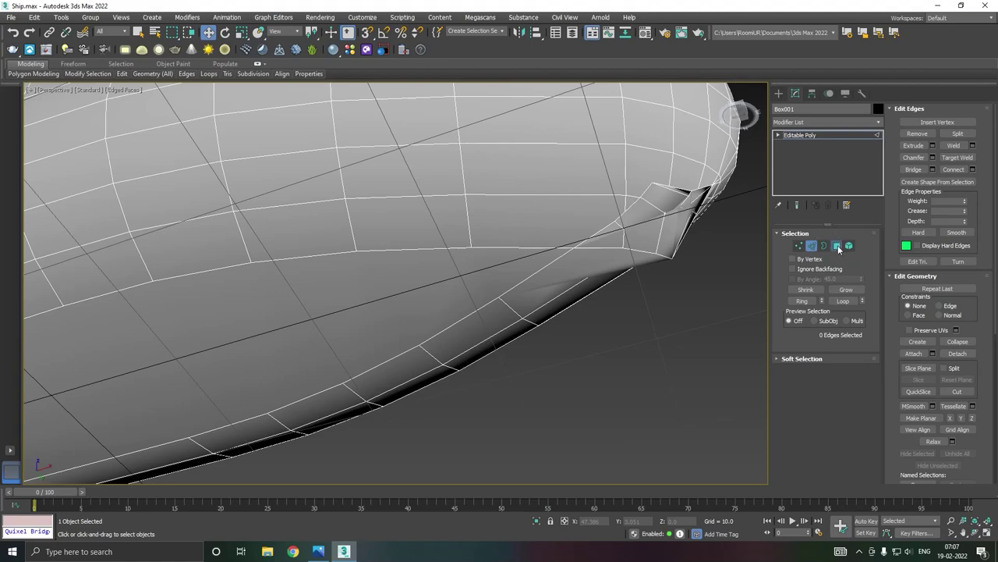
click(837, 246)
click(606, 242)
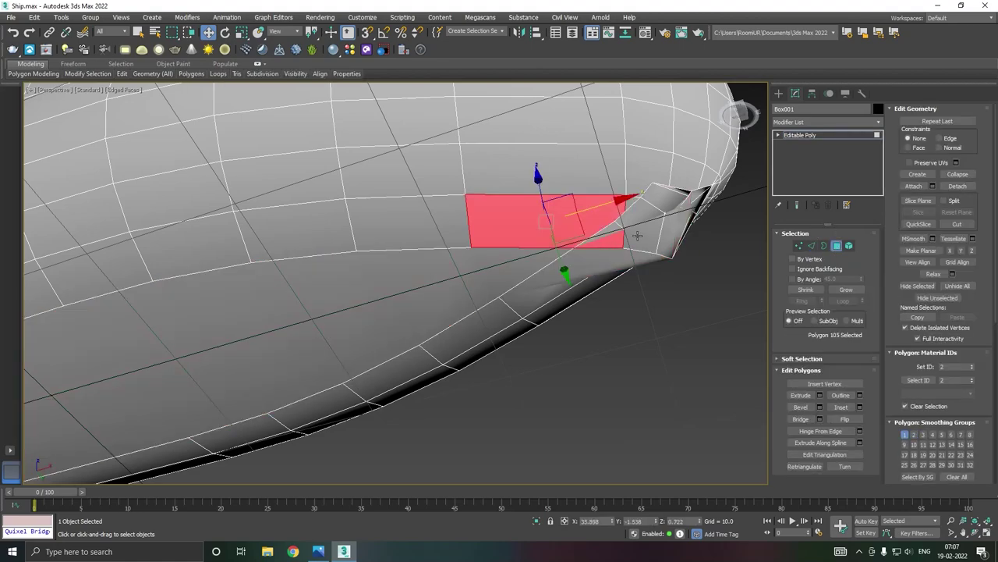
click(638, 232)
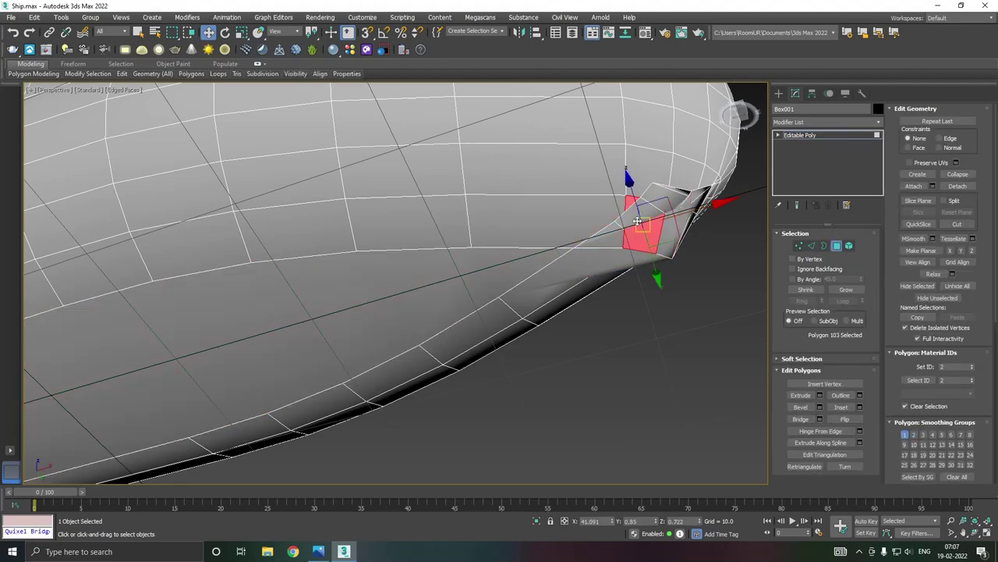
ctrl+click(637, 221)
Step: Add the upper polygons around the gap and convert the selection to its 14 edges
mouse_move(638, 220)
alt+middle_down()
mouse_move(660, 248)
mouse_move(626, 209)
alt+middle_up()
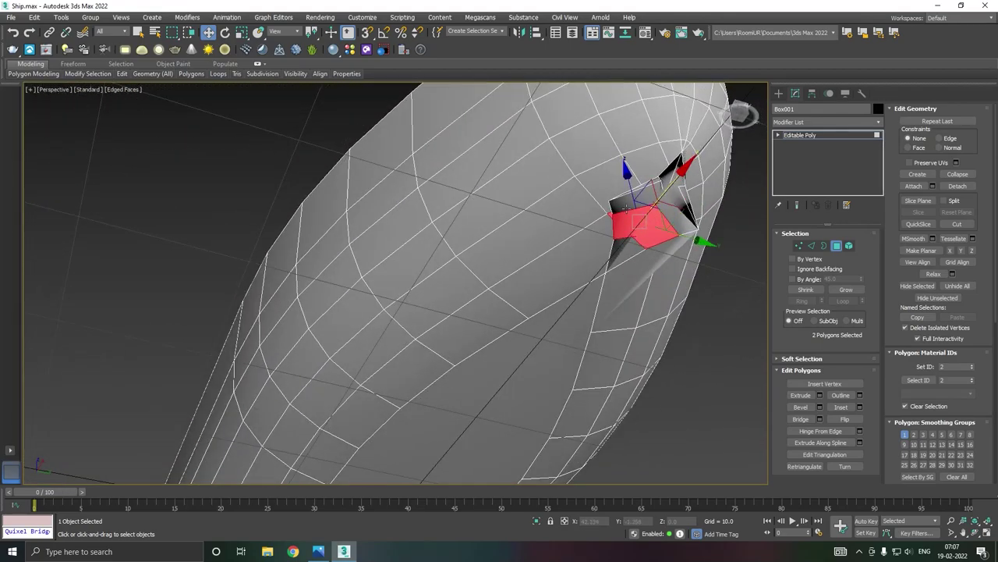
ctrl+click(627, 202)
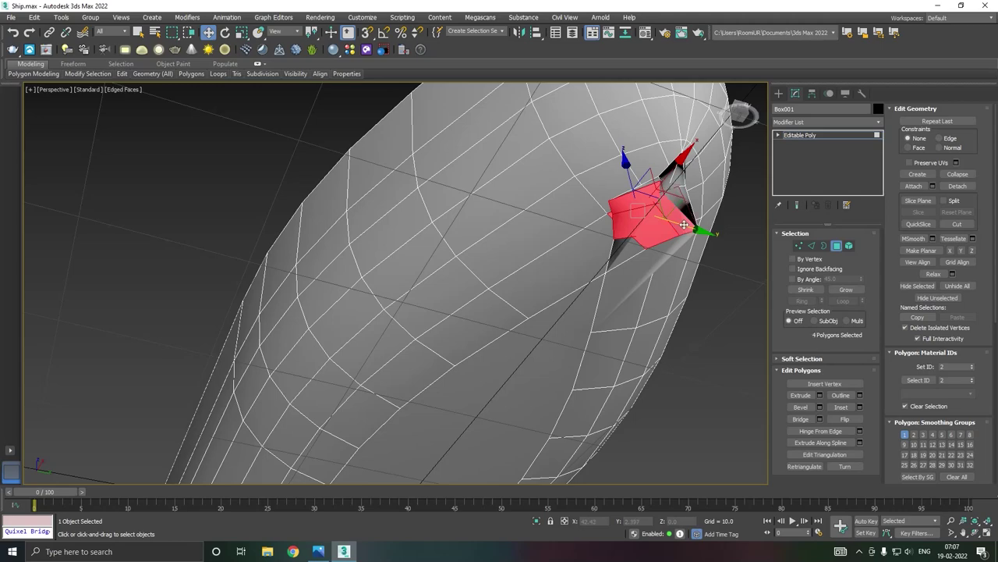
ctrl+click(674, 199)
ctrl+click(811, 246)
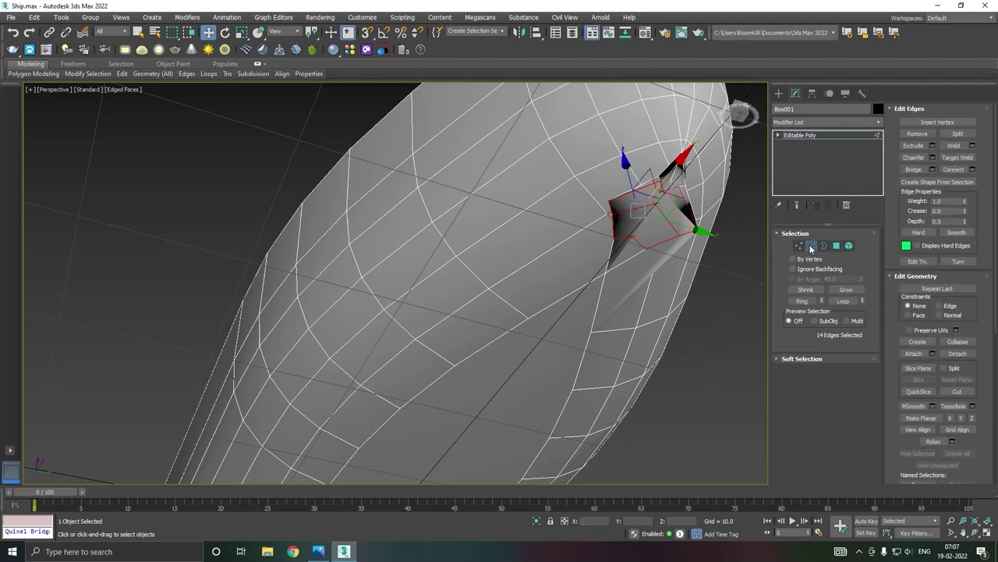
key(ctrl+d)
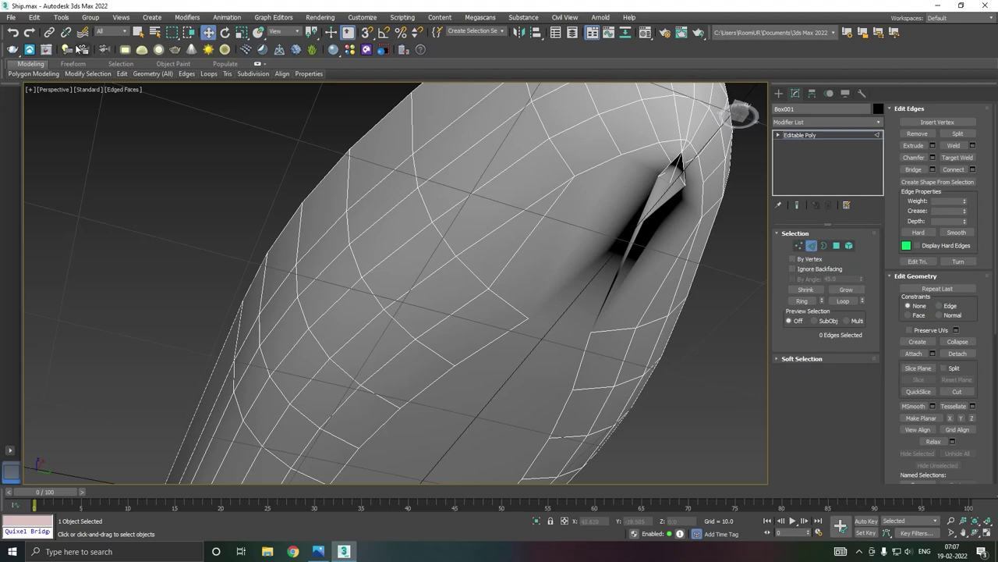
click(13, 32)
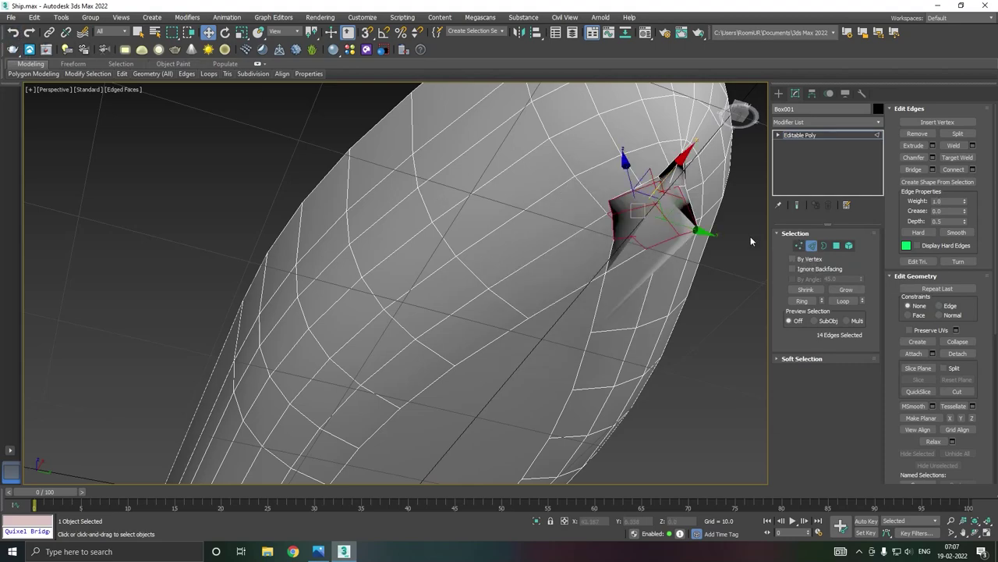
Step: In Vertex mode, drag vertices on both sides of the bow gap to narrow it
click(798, 247)
click(644, 247)
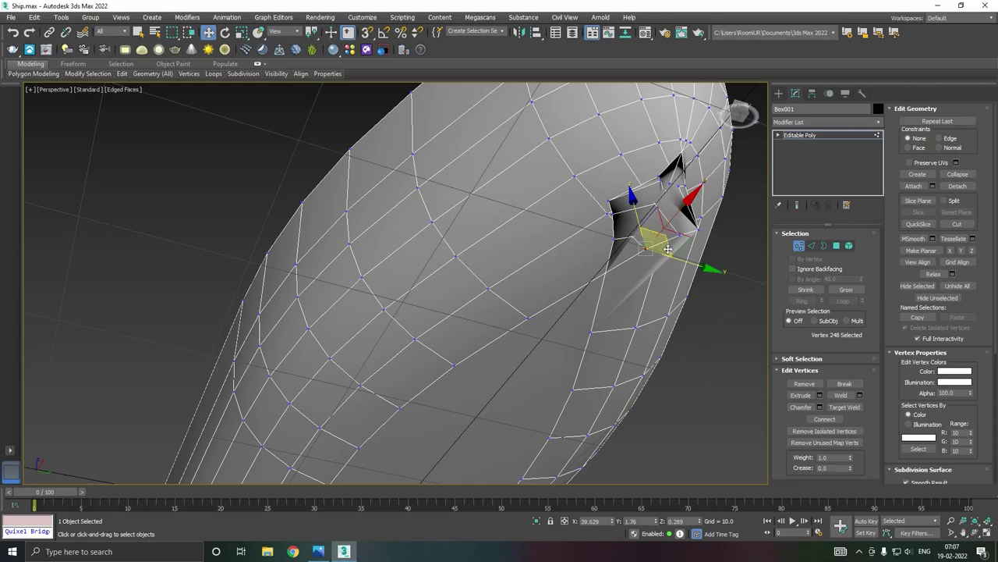
alt+middle_drag(644, 246, 609, 242)
scroll(609, 242, up, 2)
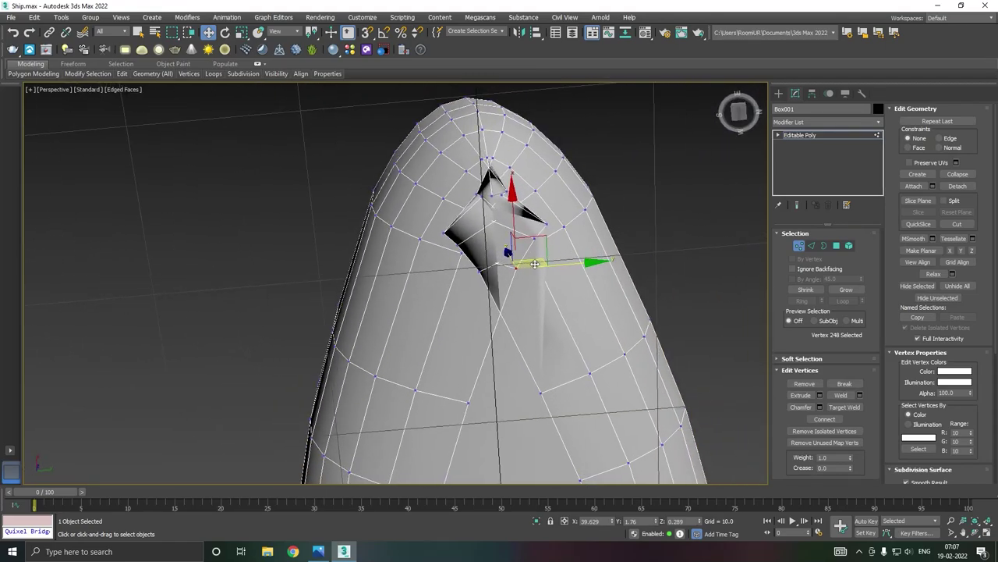
scroll(546, 266, up, 3)
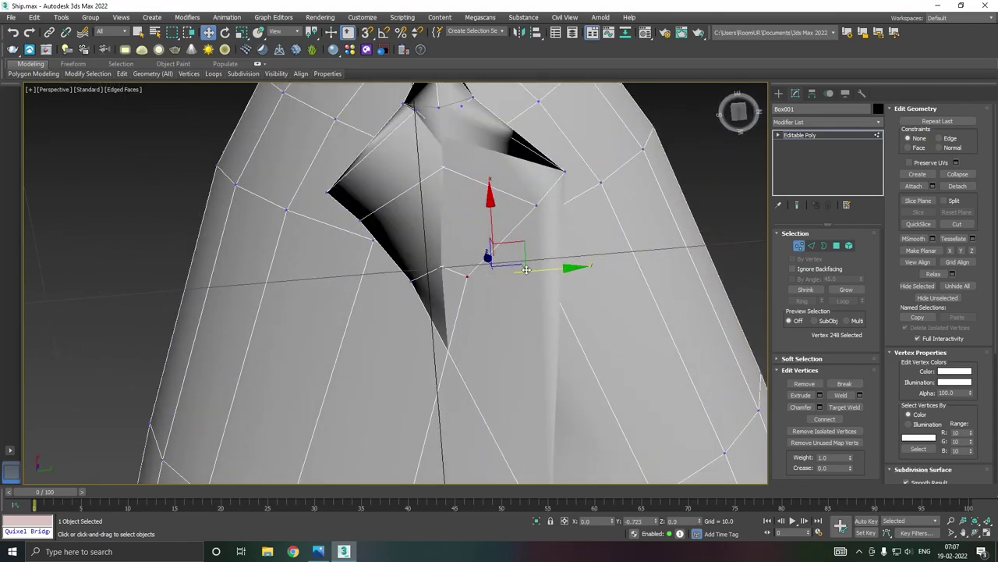
drag(554, 269, 411, 279)
click(411, 278)
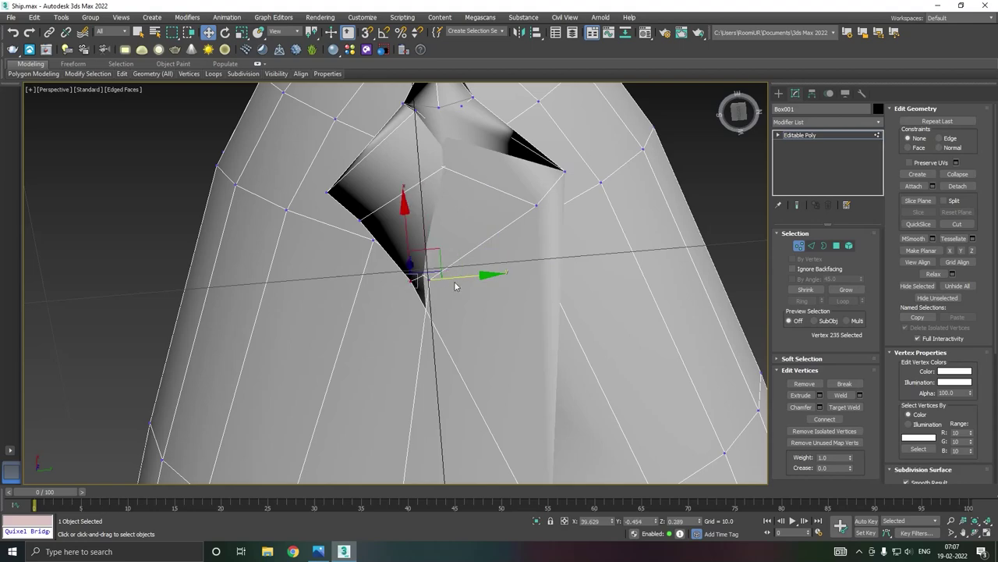
drag(481, 275, 521, 245)
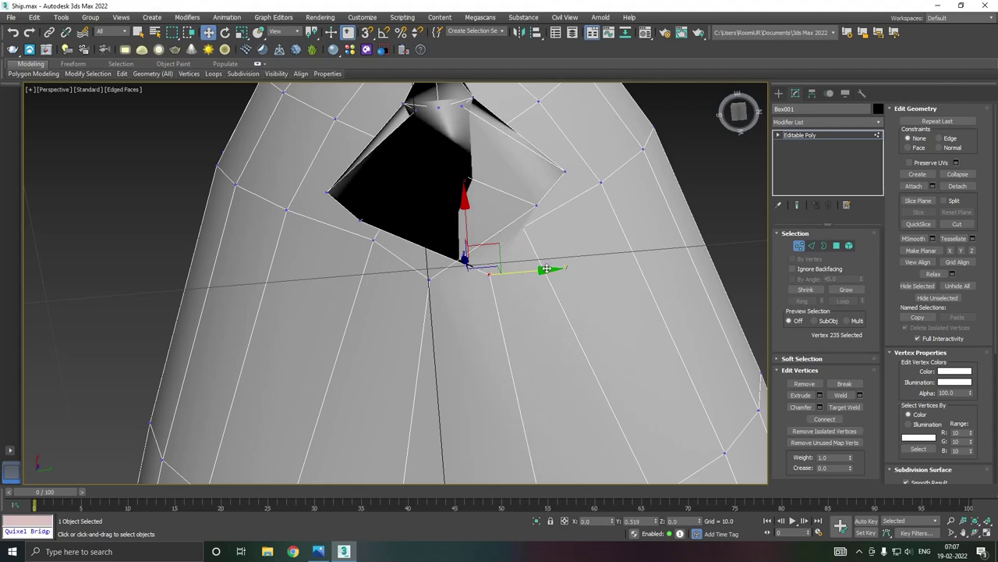
drag(528, 270, 547, 268)
Step: Move the gap's upper-right and bottom vertices in toward its centre
click(536, 205)
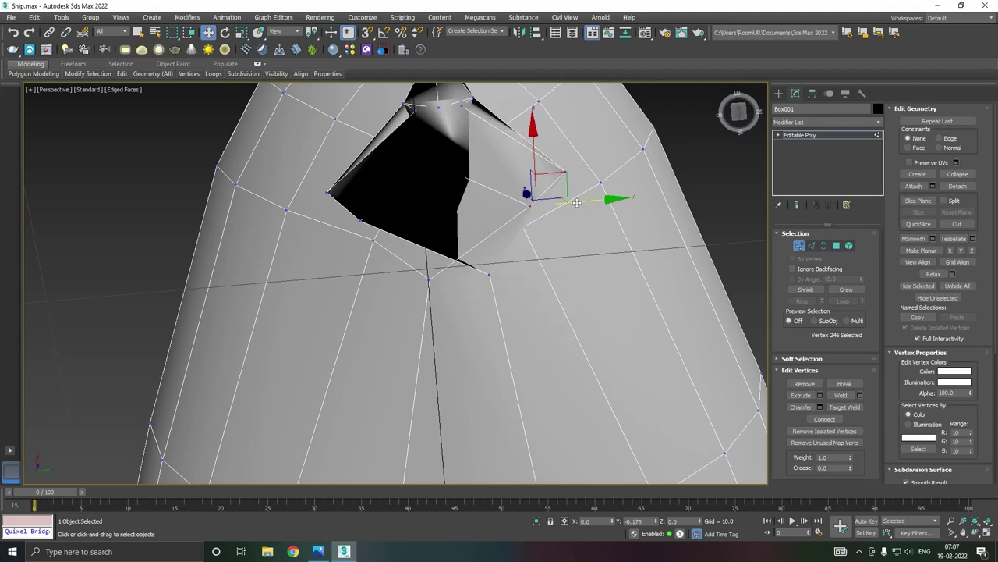
mouse_move(585, 207)
mouse_down()
mouse_move(473, 202)
mouse_move(397, 219)
mouse_move(546, 202)
mouse_up()
click(361, 220)
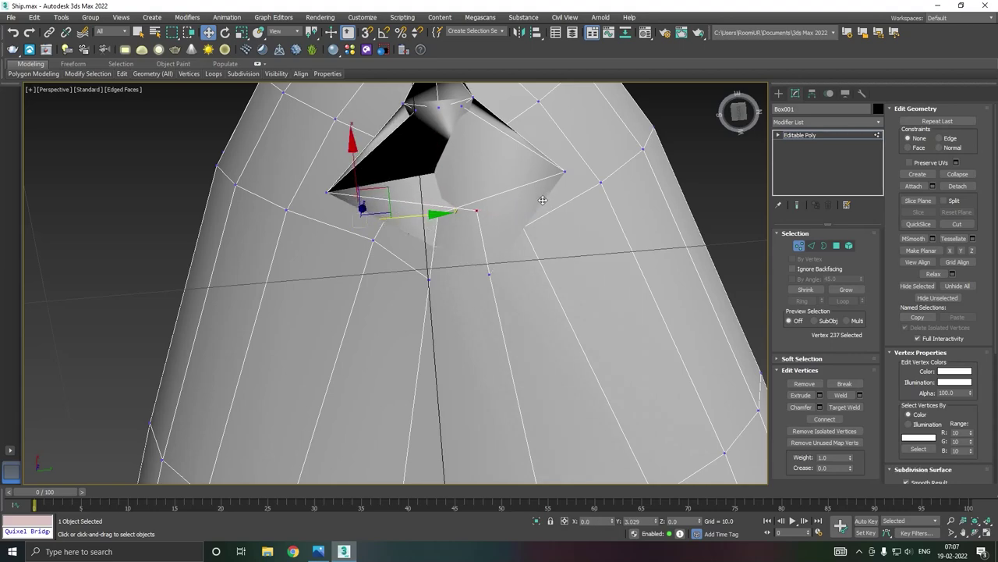
click(431, 278)
drag(480, 276, 462, 272)
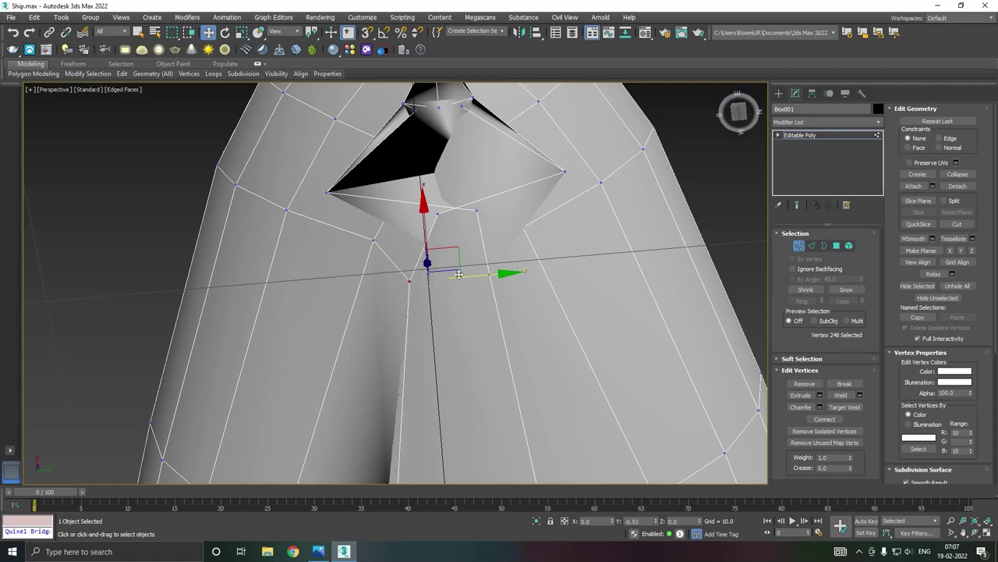
middle_drag(464, 193, 468, 258)
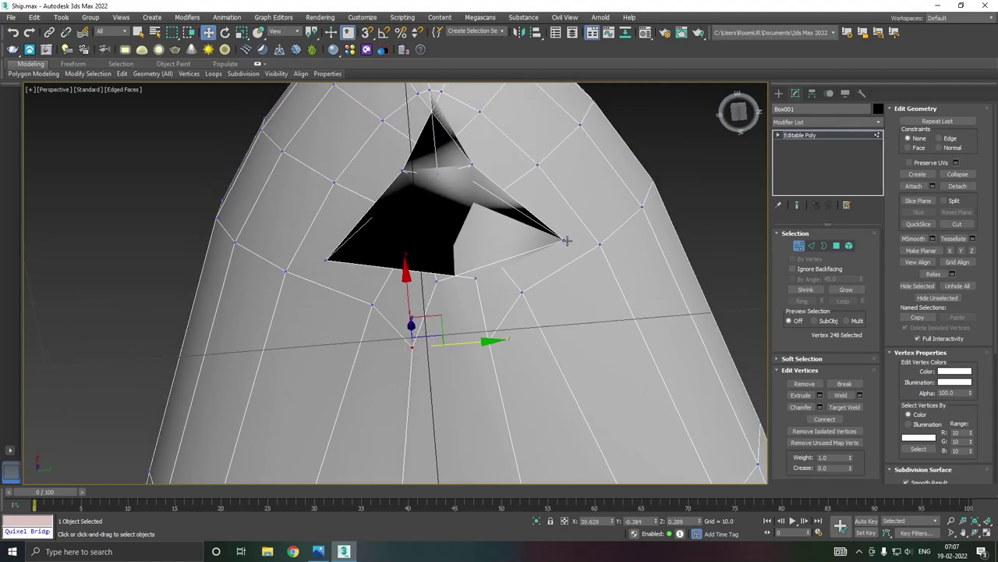
Step: Collapse three vertex pairs across the remaining opening with Ctrl+Alt+C to close the bow gap
click(567, 240)
ctrl+click(326, 260)
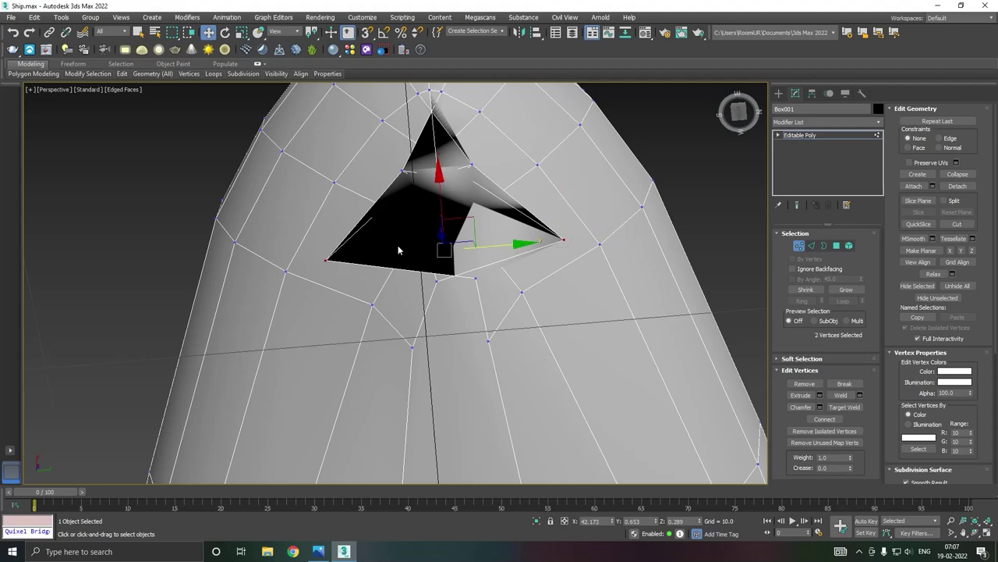
key(ctrl+alt+c)
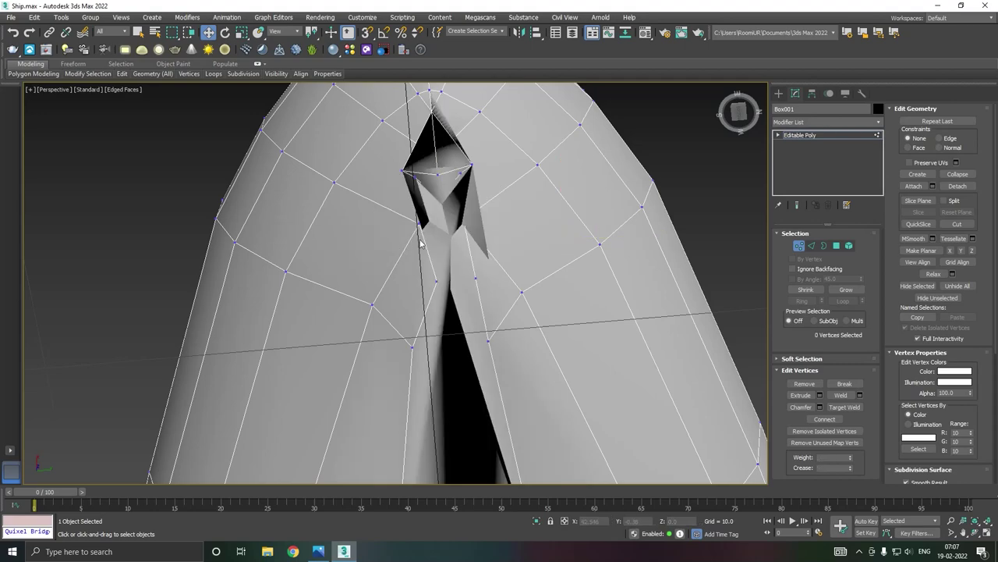
click(401, 167)
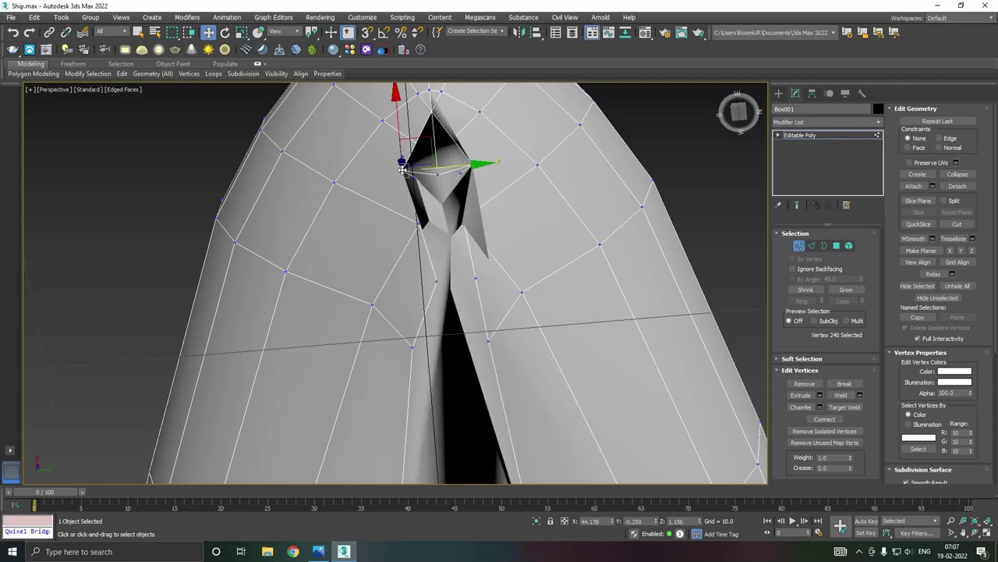
ctrl+click(473, 164)
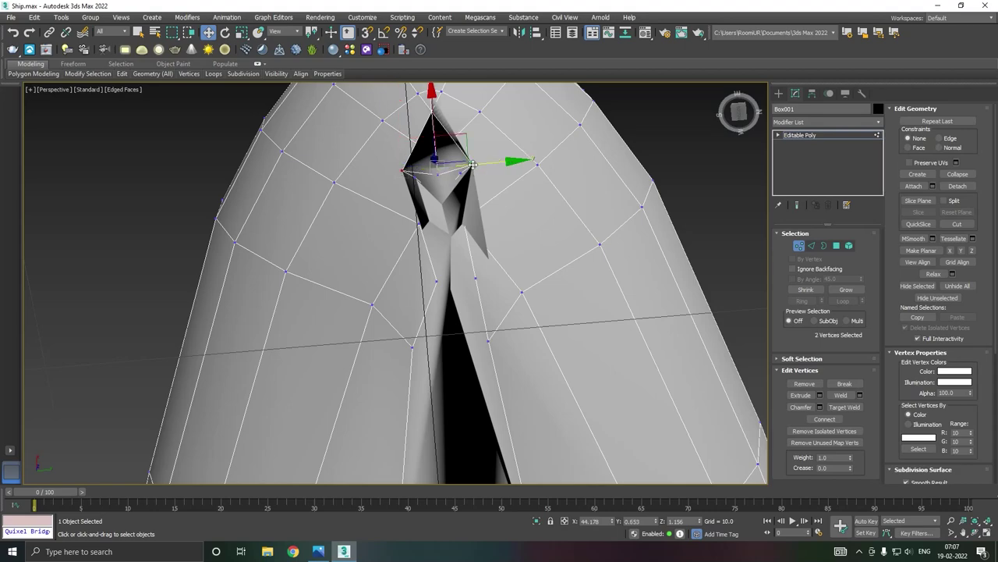
key(ctrl+alt+c)
click(457, 167)
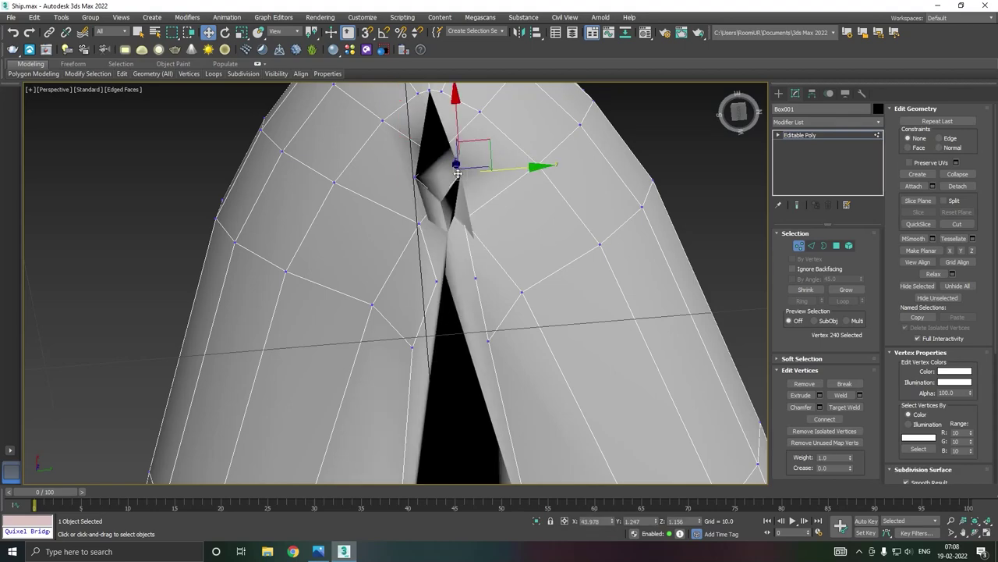
ctrl+click(414, 178)
key(ctrl+alt+c)
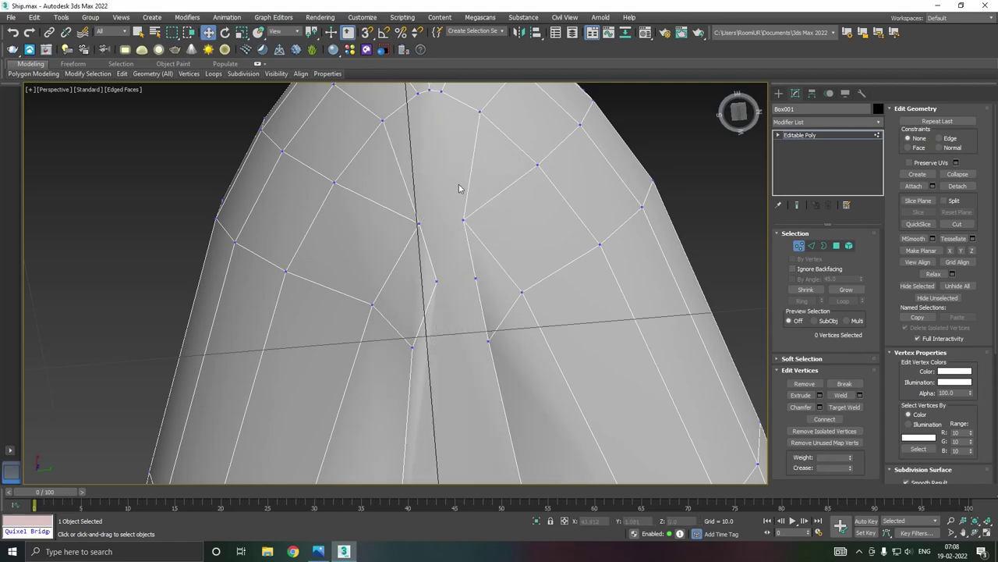
scroll(460, 188, down, 2)
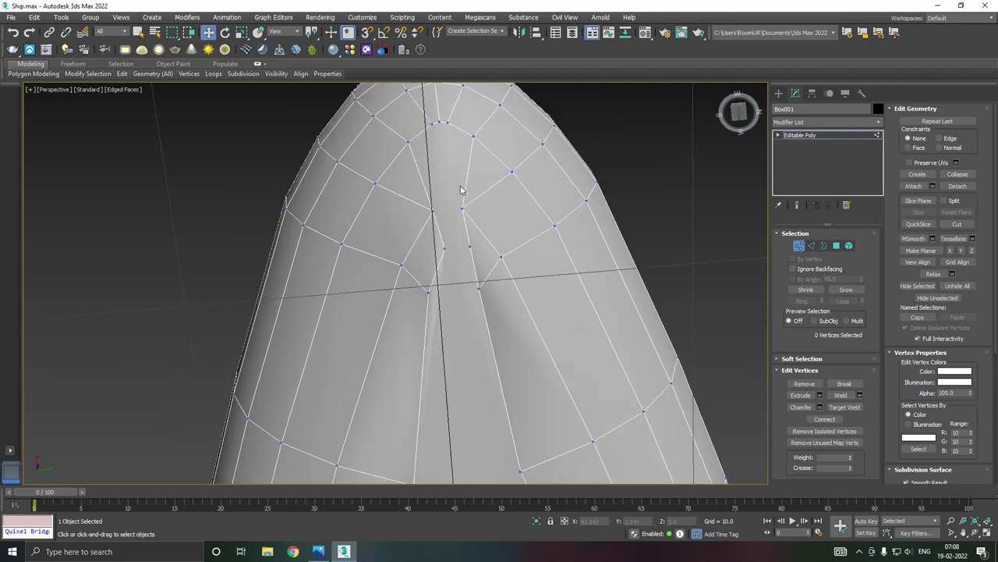
click(426, 292)
Step: Target Weld two stray keel vertices onto their neighbouring vertices
mouse_move(504, 286)
alt+middle_down()
mouse_move(539, 308)
mouse_move(557, 339)
mouse_move(539, 319)
mouse_move(503, 329)
mouse_move(507, 359)
mouse_move(466, 314)
mouse_move(437, 305)
mouse_move(530, 285)
mouse_move(541, 314)
mouse_move(539, 288)
alt+middle_up()
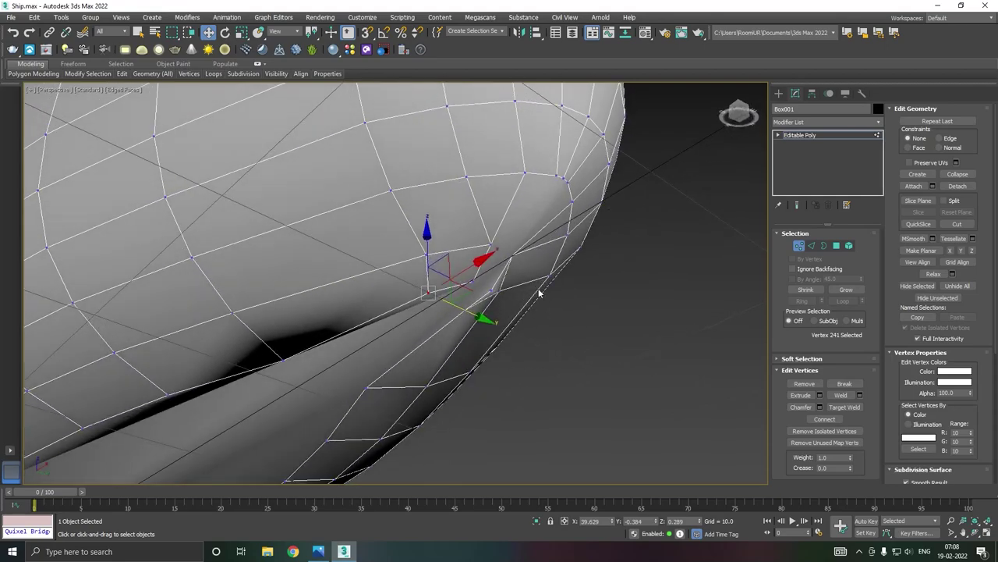
right_click(522, 253)
click(498, 322)
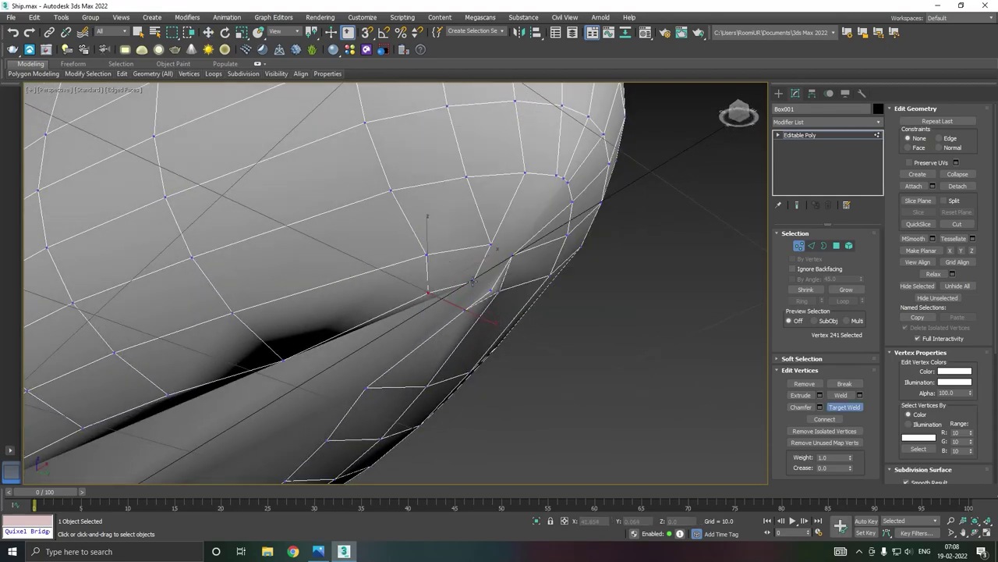
click(488, 247)
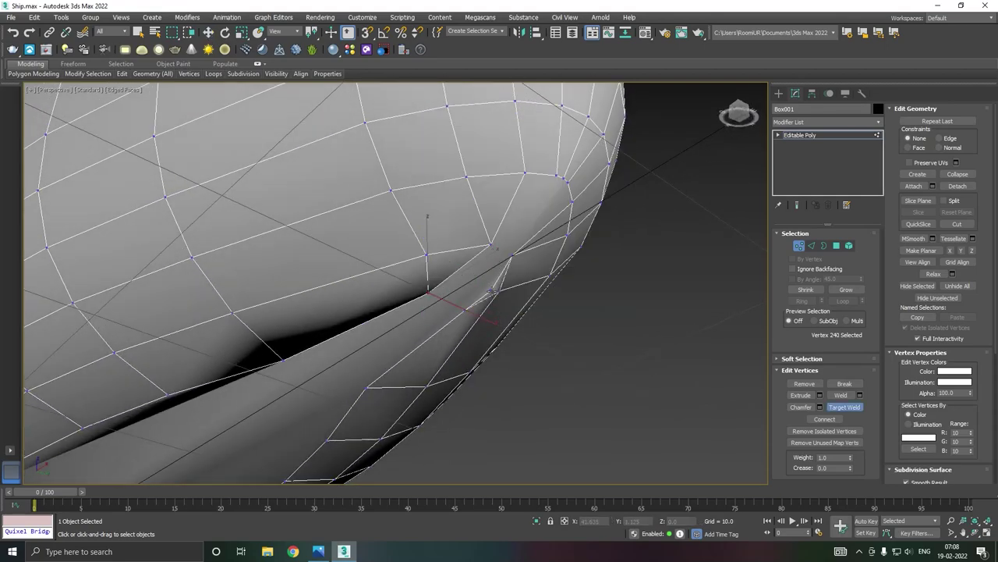
click(510, 254)
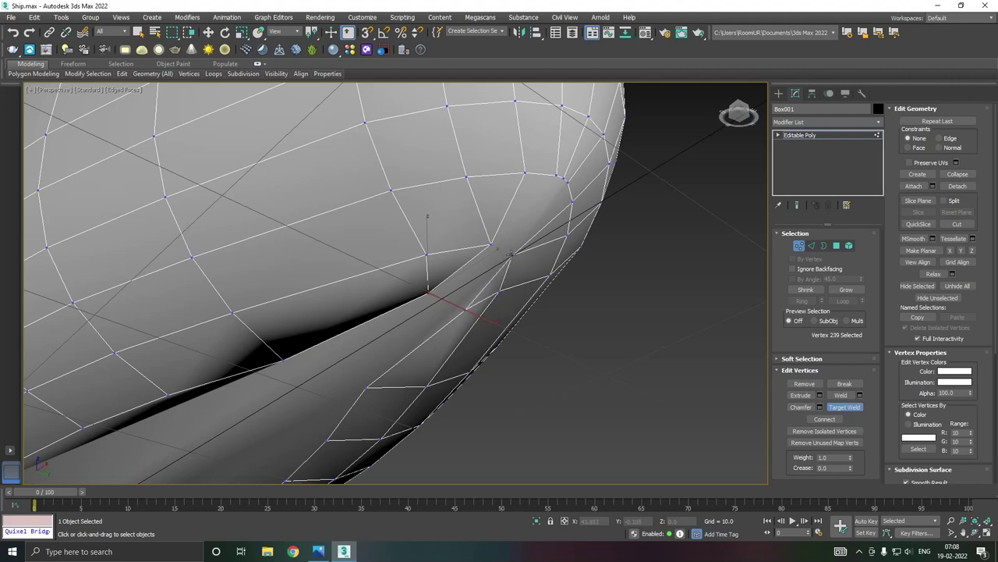
key(w)
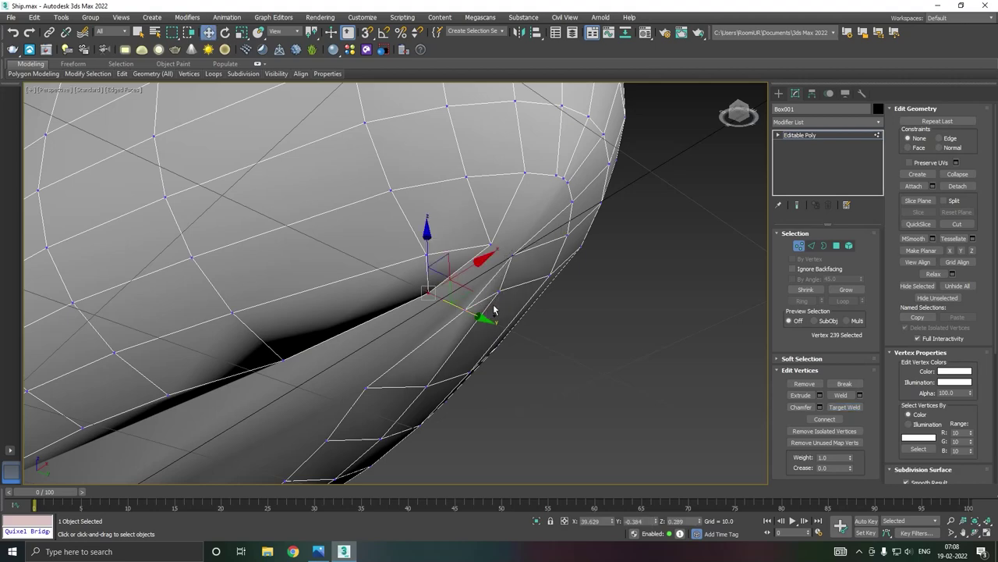
Step: Target Weld the last two loose keel vertices onto their neighbours, then return to Move
right_click(512, 289)
click(481, 351)
right_click(466, 314)
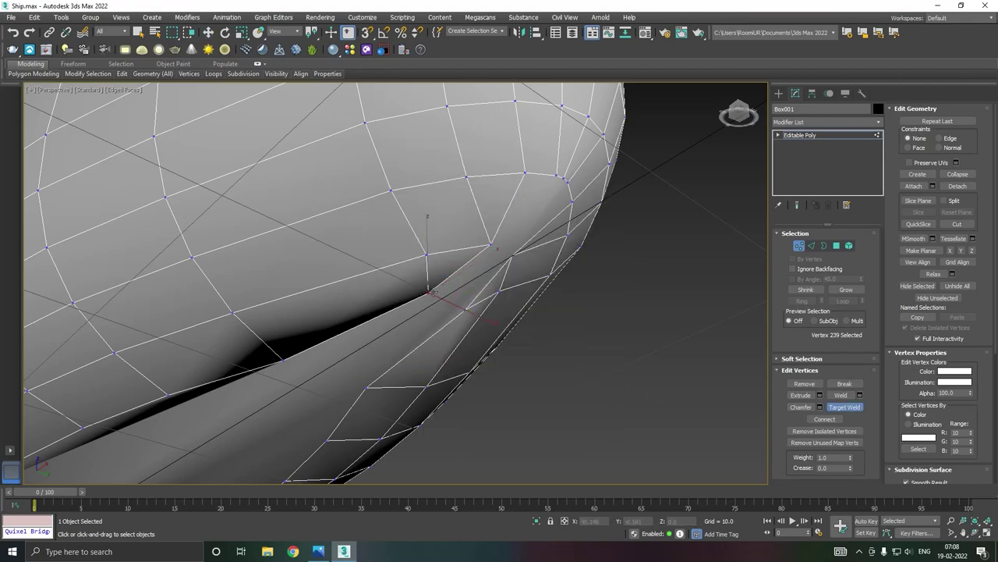
click(492, 246)
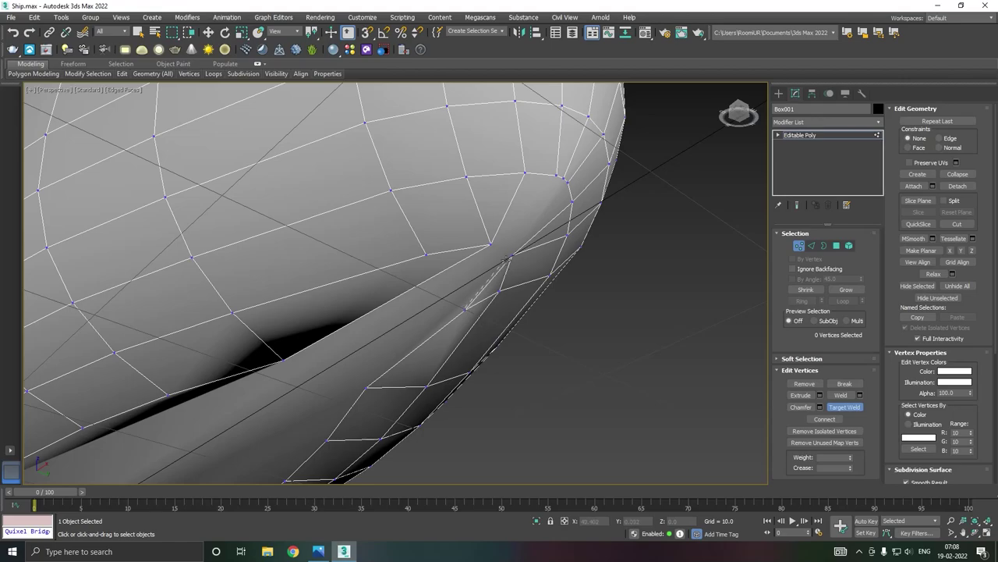
click(508, 255)
key(w)
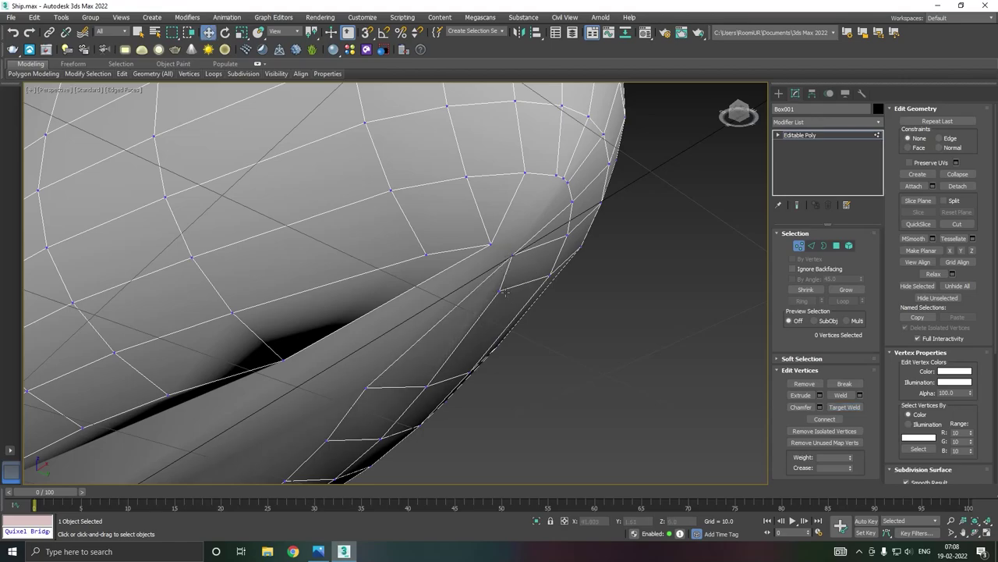
click(503, 291)
mouse_move(516, 292)
alt+middle_down()
mouse_move(493, 320)
mouse_move(470, 226)
alt+middle_up()
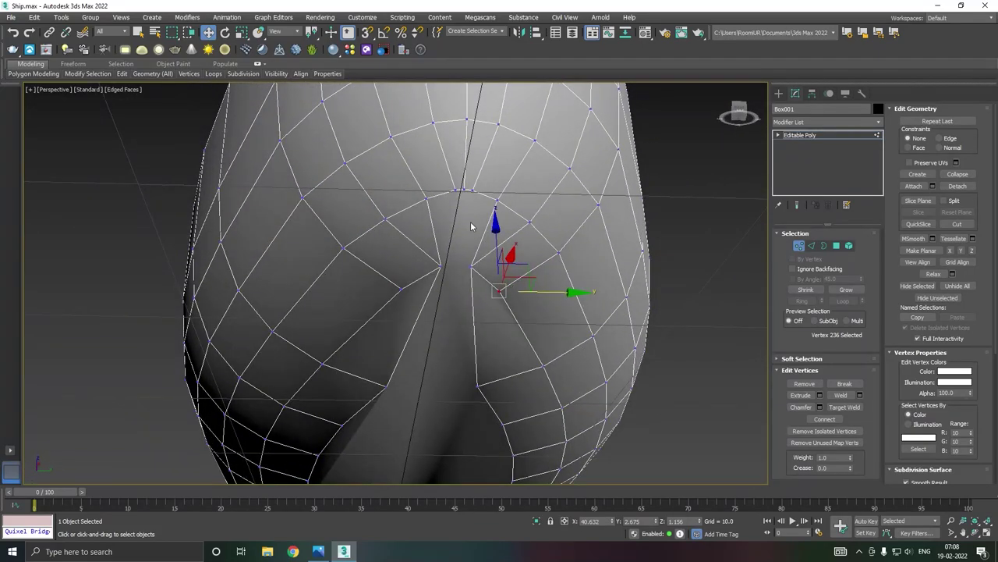
Step: Connect two vertex pairs across the bow bottom, one upper and one lower, with new edges
click(472, 268)
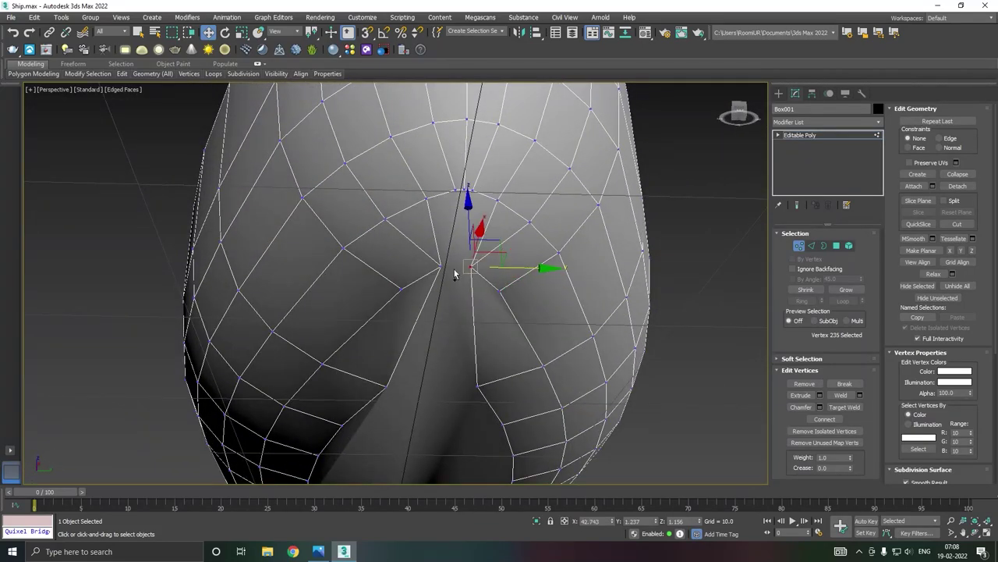
ctrl+click(441, 267)
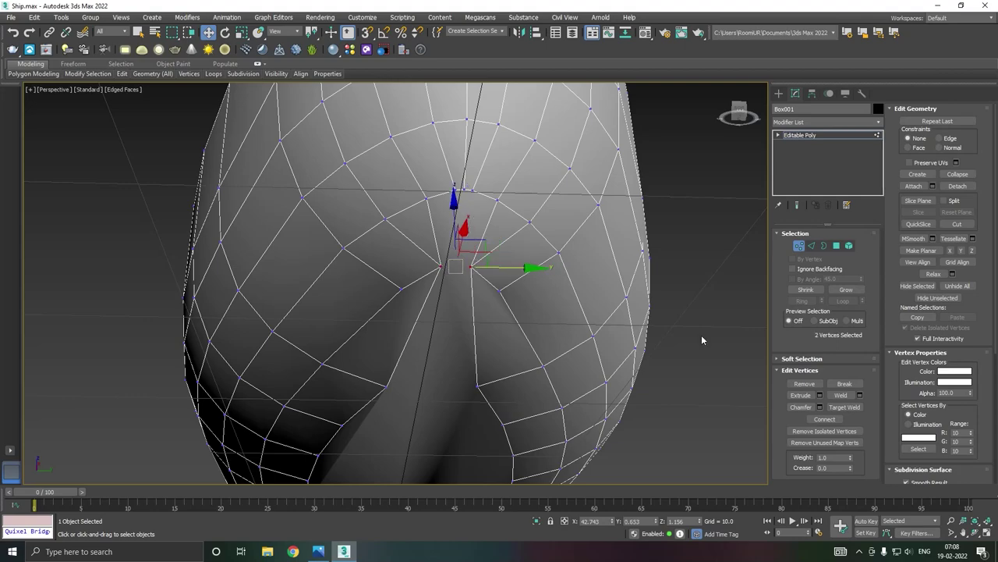
click(820, 421)
click(477, 387)
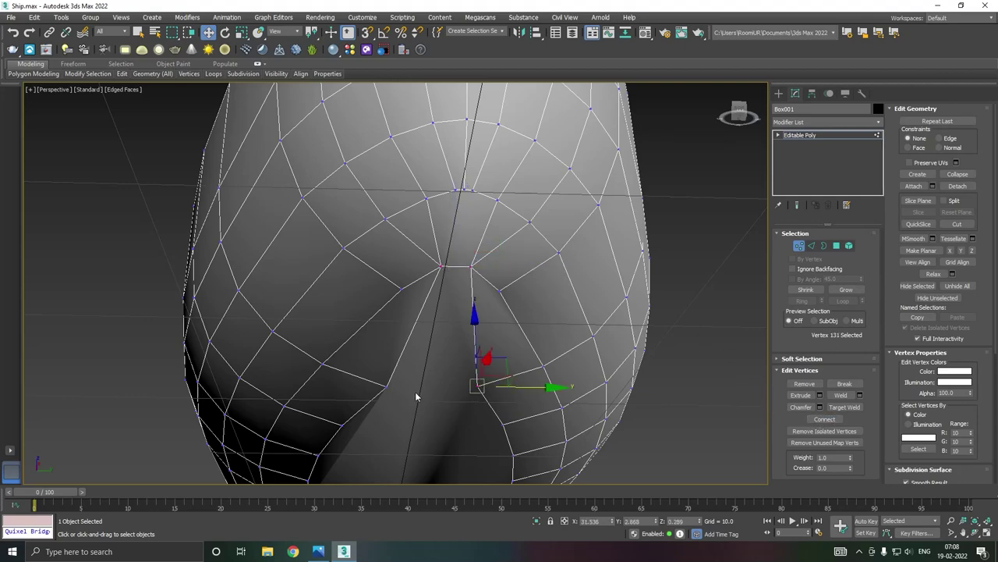
ctrl+click(388, 387)
click(824, 419)
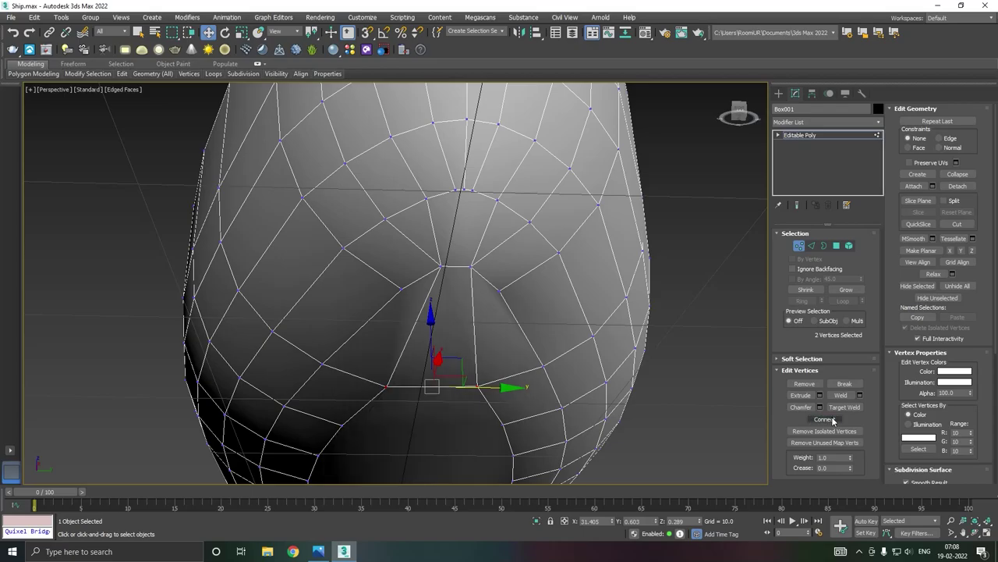
mouse_move(643, 355)
alt+middle_down()
mouse_move(677, 322)
mouse_move(616, 344)
alt+middle_up()
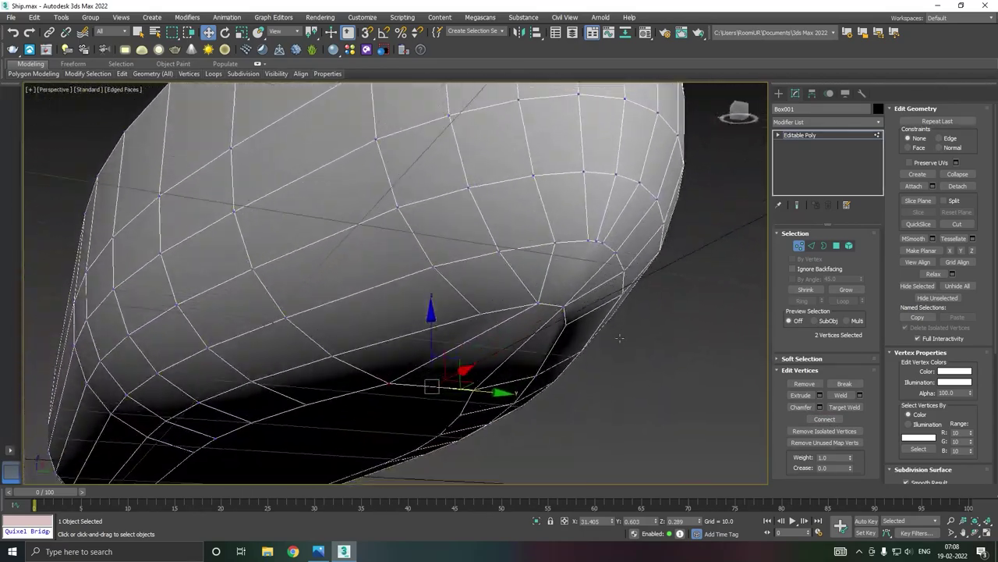
Step: Target Weld vertex 157 on the hull underside onto its neighbouring vertex
scroll(578, 287, up, 2)
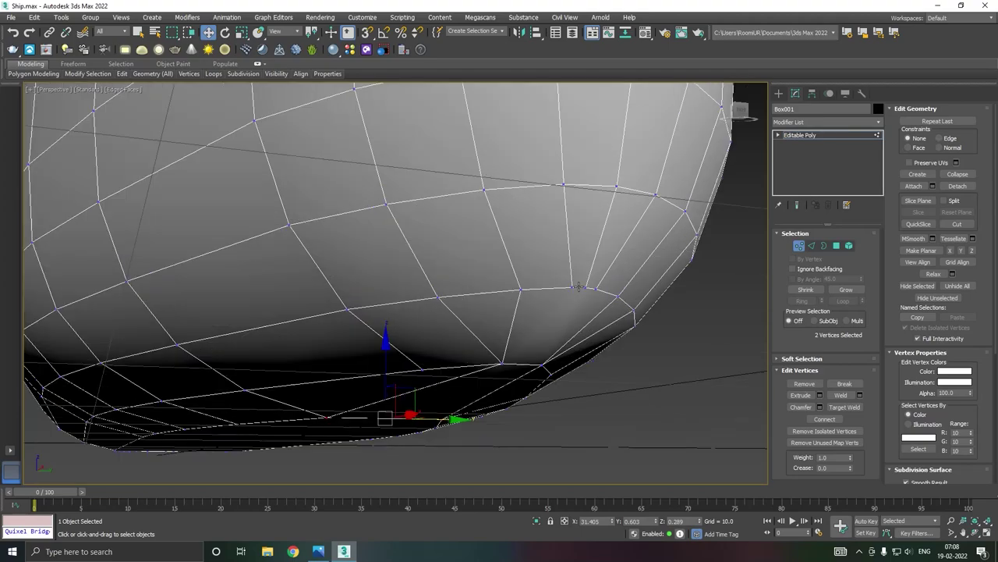
click(524, 290)
alt+middle_drag(589, 297, 605, 303)
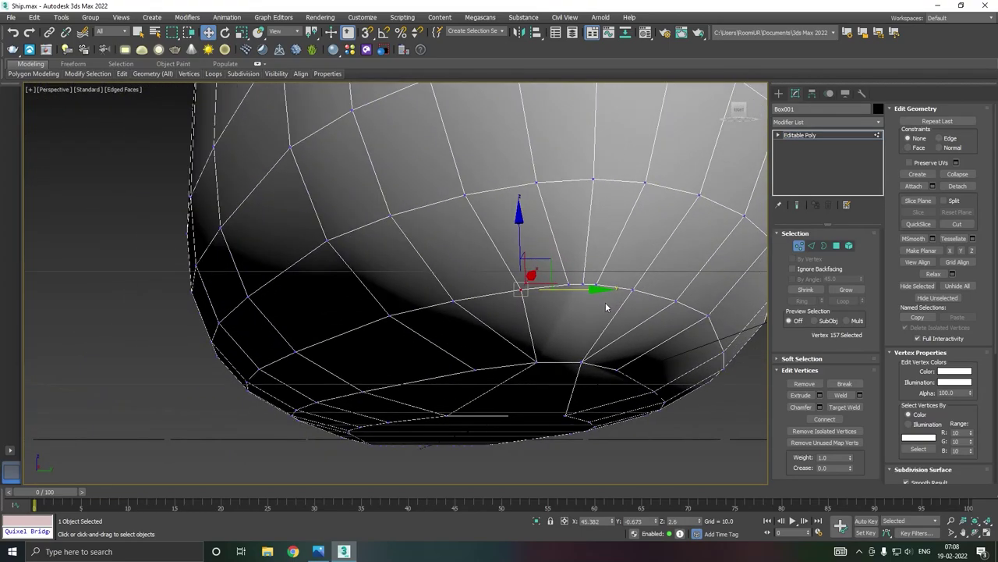
right_click(606, 302)
click(585, 364)
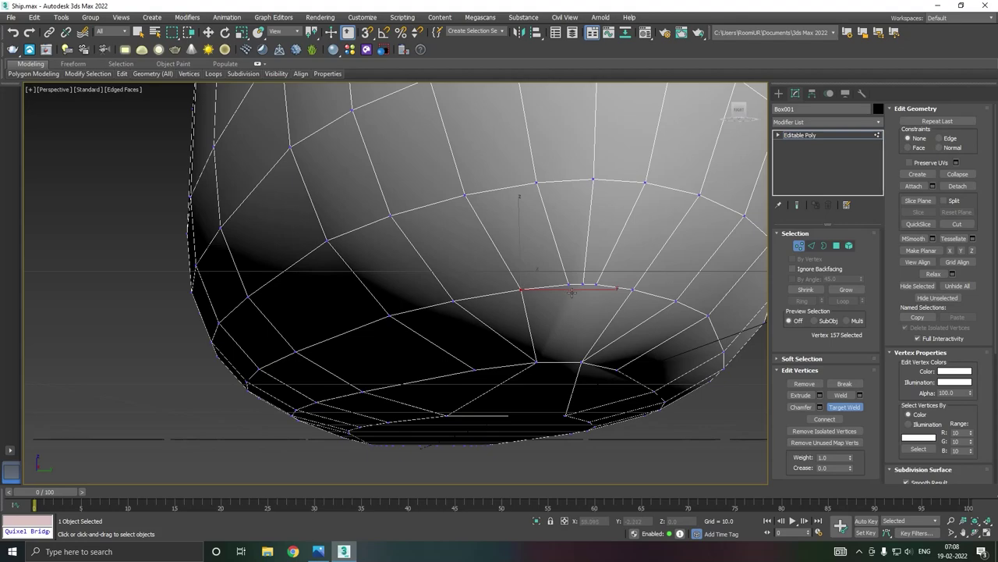
click(522, 290)
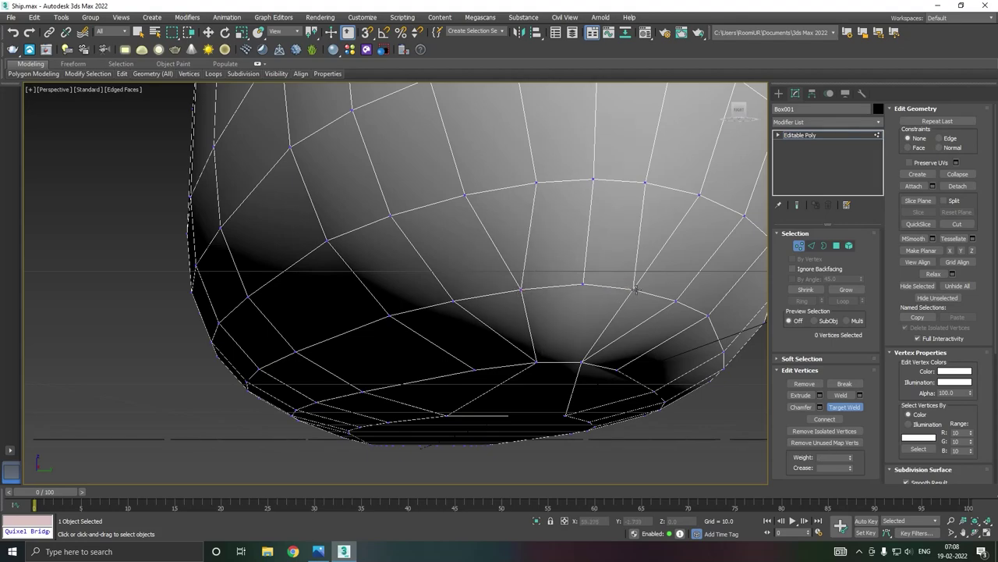
key(w)
Step: Cut a new edge across the bow underside below the pinched face cluster
click(582, 283)
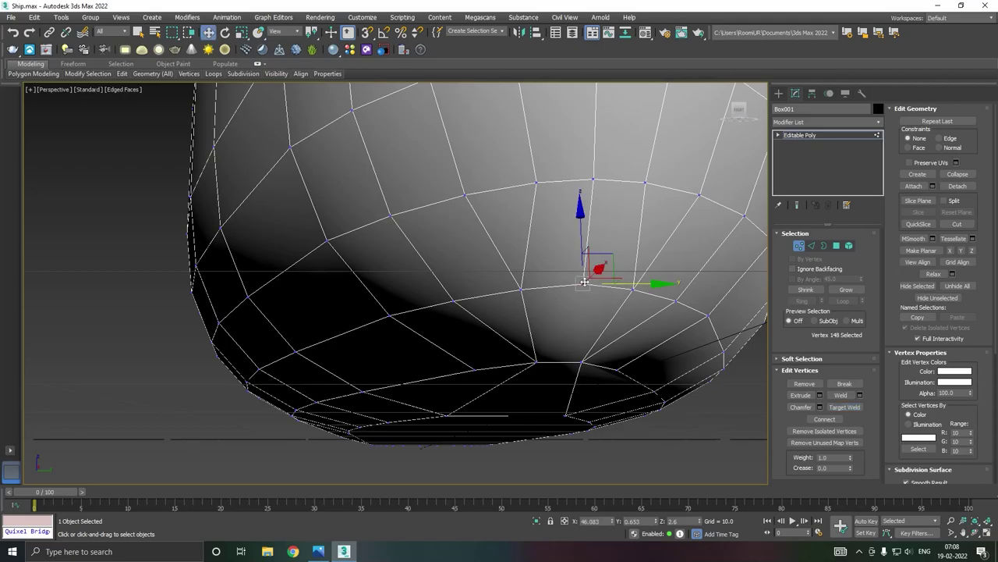
mouse_move(593, 285)
alt+middle_down()
mouse_move(686, 311)
mouse_move(713, 291)
mouse_move(717, 272)
mouse_move(613, 290)
mouse_move(615, 280)
mouse_move(633, 289)
mouse_move(646, 274)
mouse_move(585, 285)
mouse_move(597, 299)
alt+middle_up()
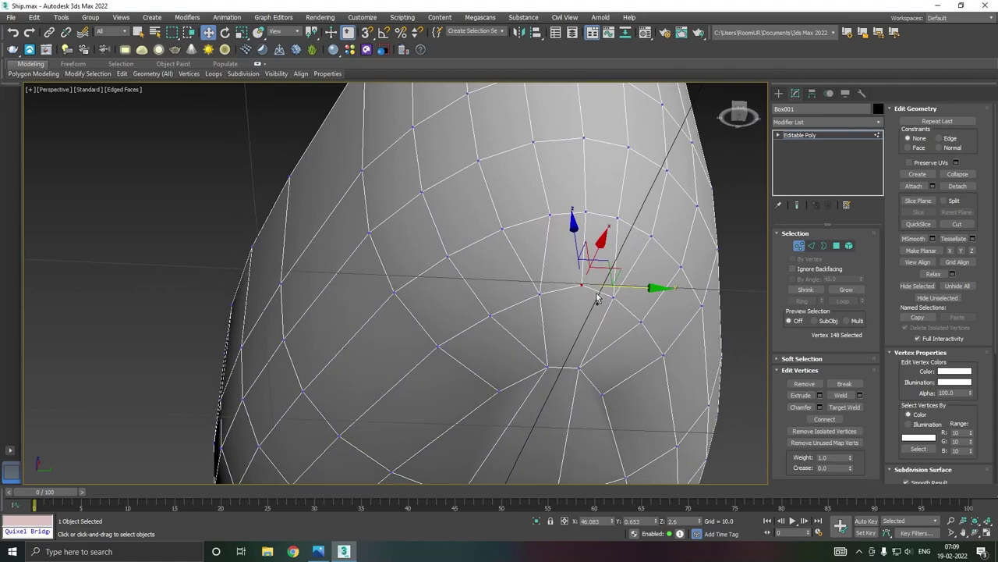
right_click(591, 340)
click(569, 246)
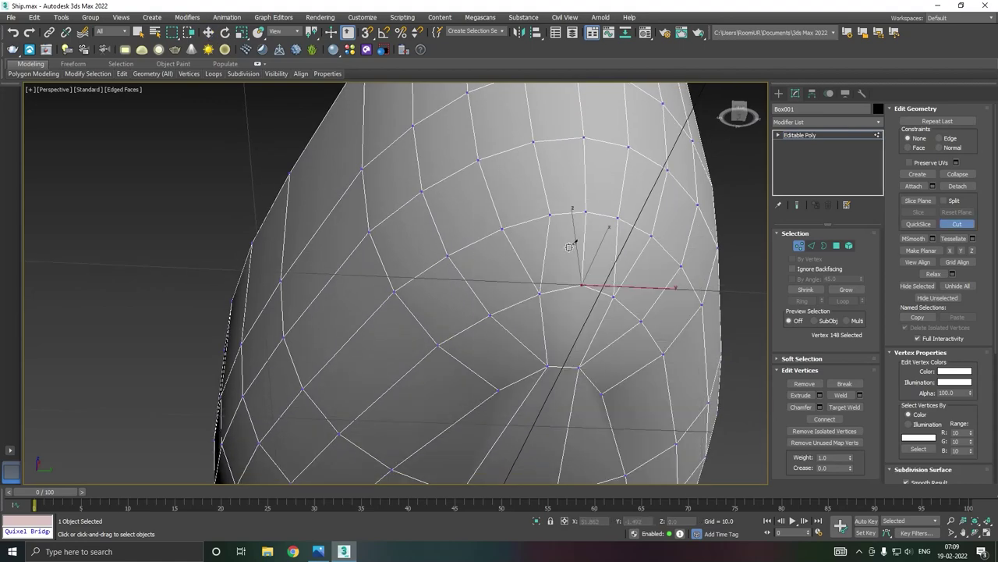
click(497, 389)
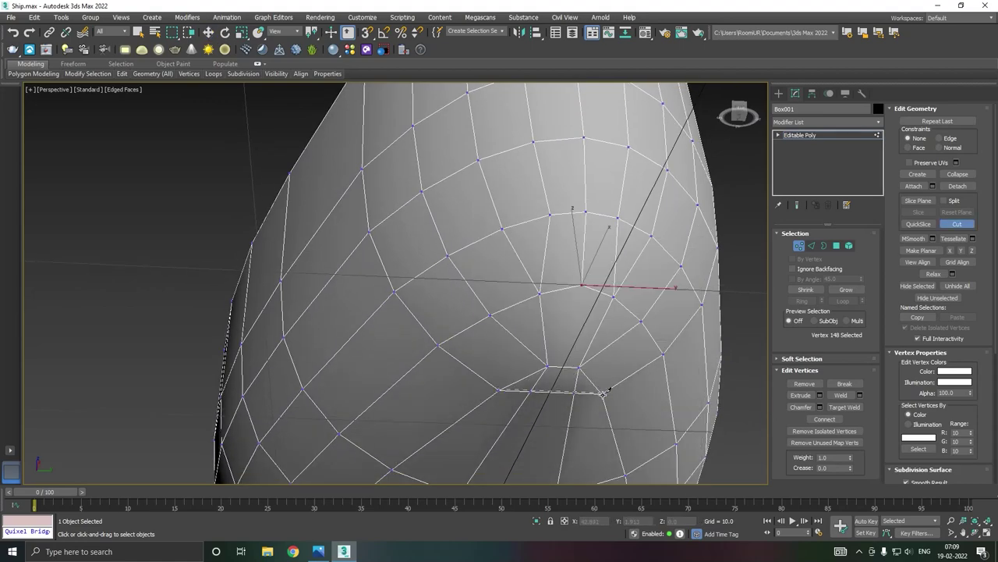
right_click(616, 379)
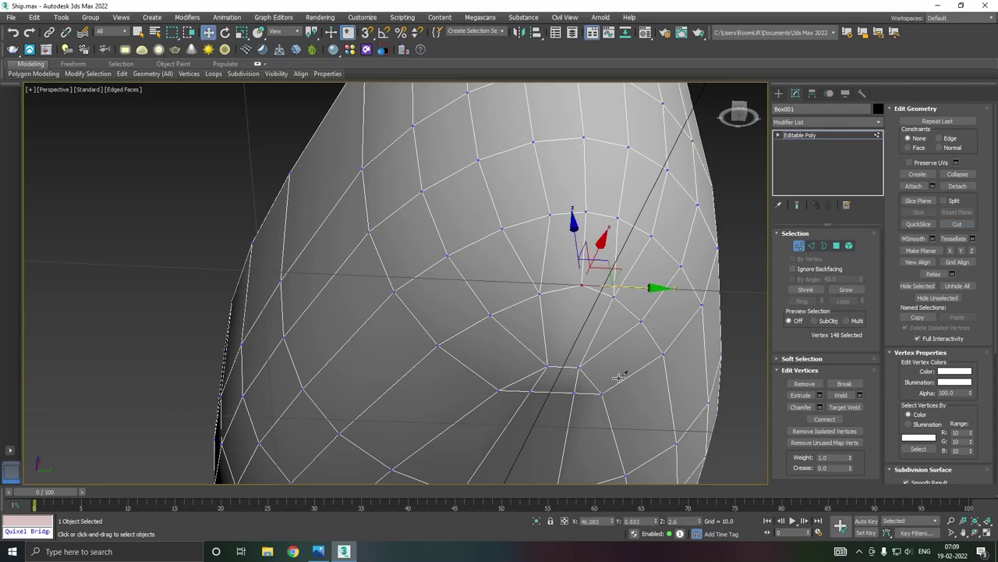
click(577, 393)
mouse_move(581, 390)
alt+middle_down()
mouse_move(675, 391)
mouse_move(633, 383)
alt+middle_up()
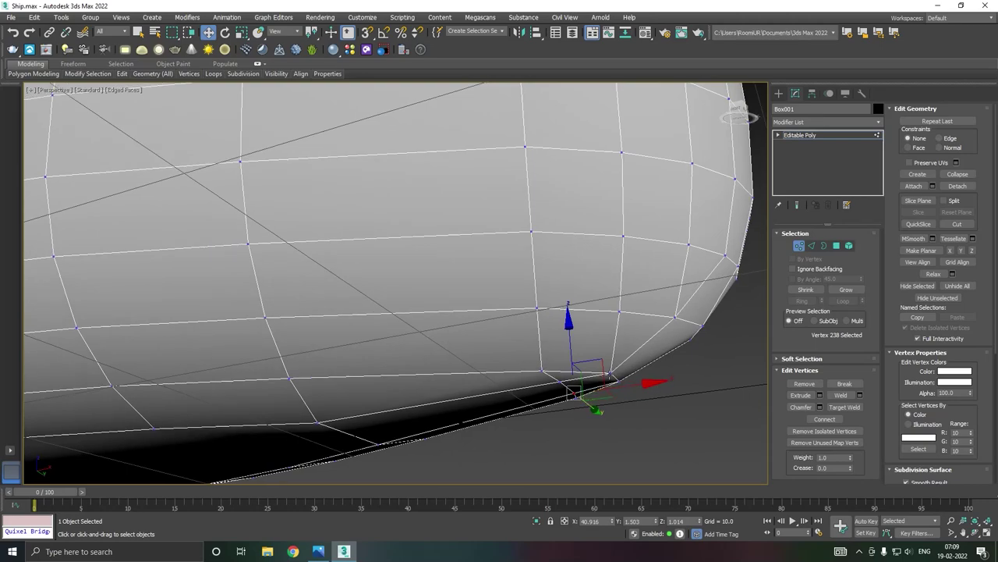
Step: In Front view, raise the bow-corner vertex and vertex 233 slightly
click(609, 374)
key(f)
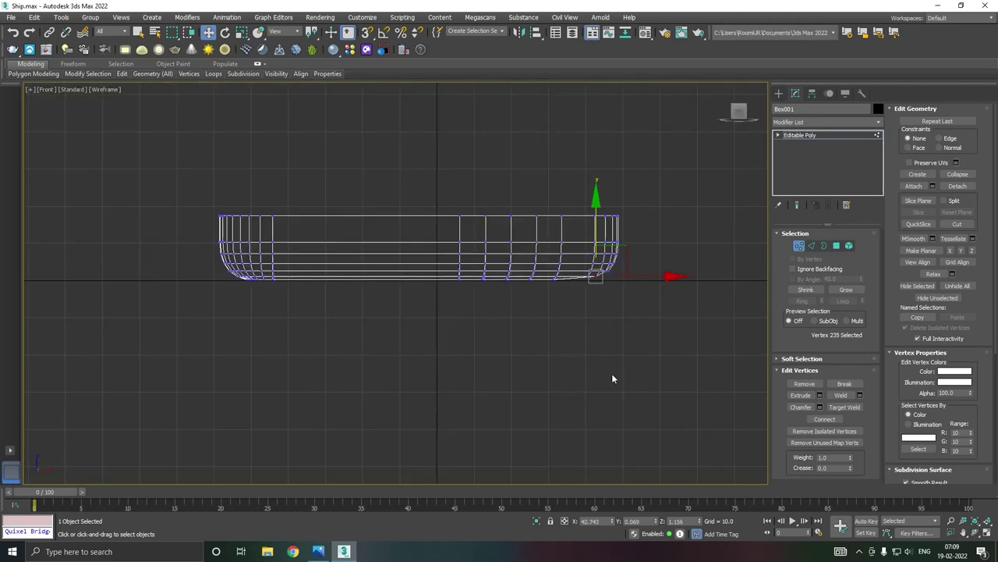
scroll(608, 289, up, 3)
scroll(612, 288, up, 2)
scroll(612, 287, up, 3)
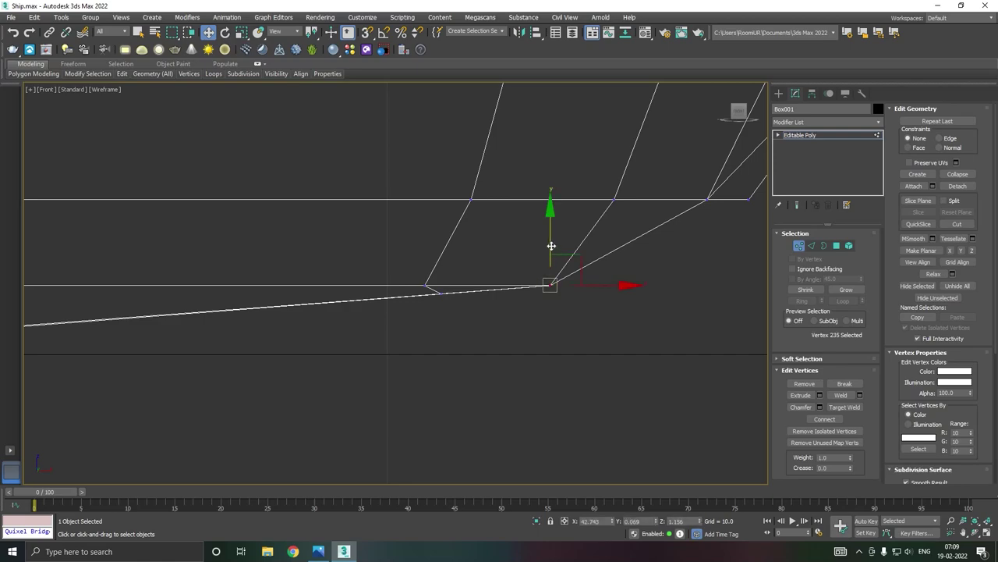
drag(550, 241, 549, 231)
click(561, 278)
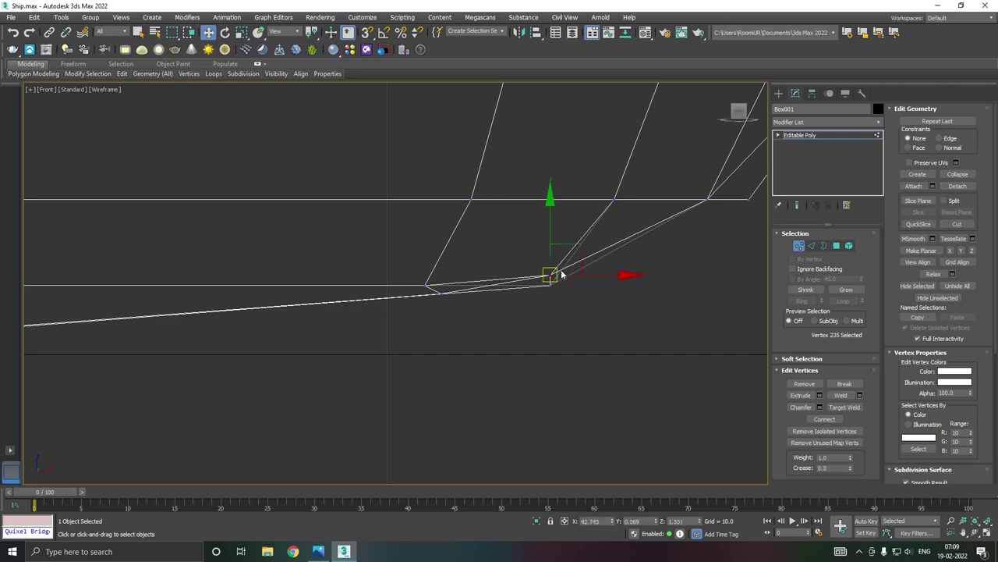
click(551, 284)
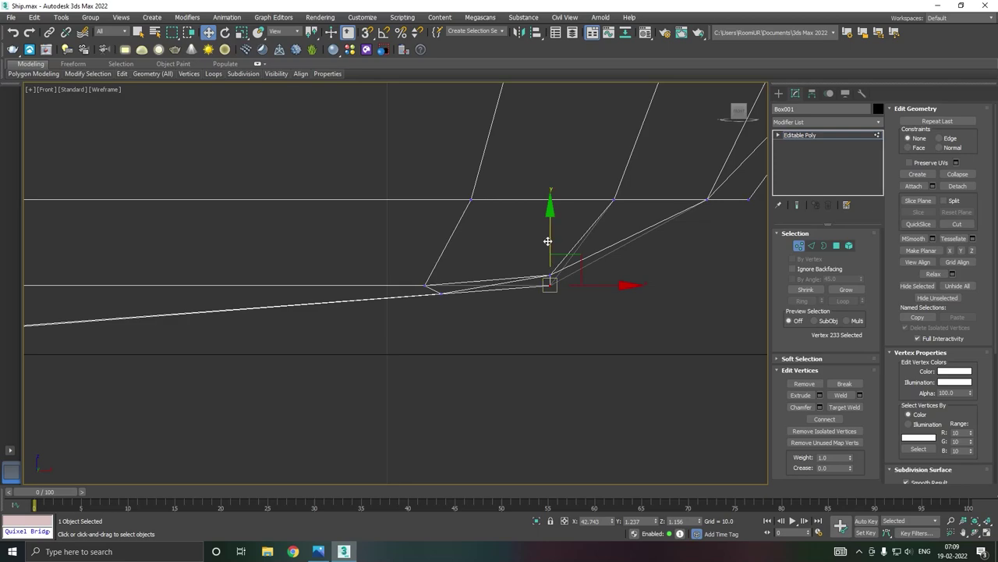
drag(548, 241, 549, 232)
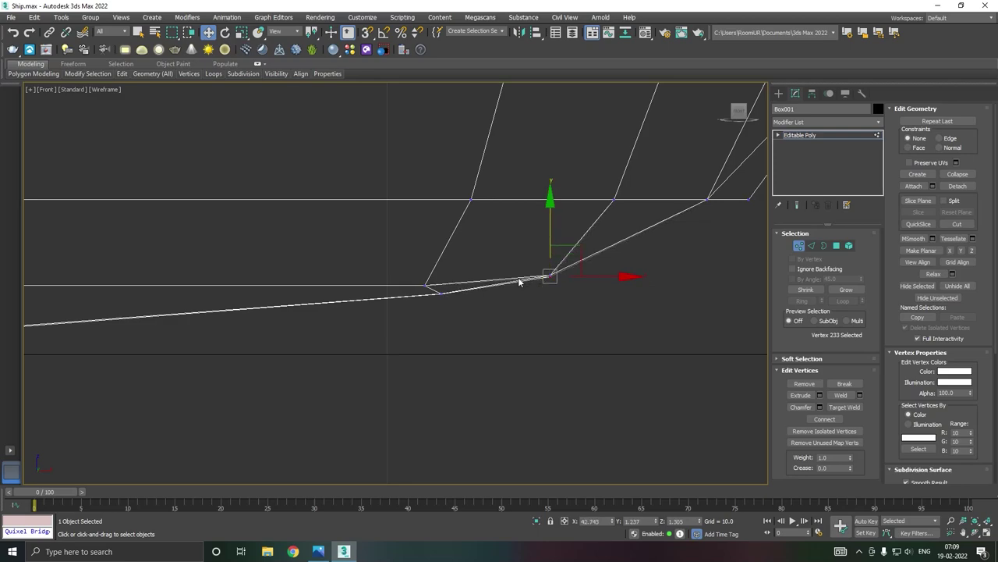
scroll(524, 281, down, 2)
scroll(527, 280, down, 2)
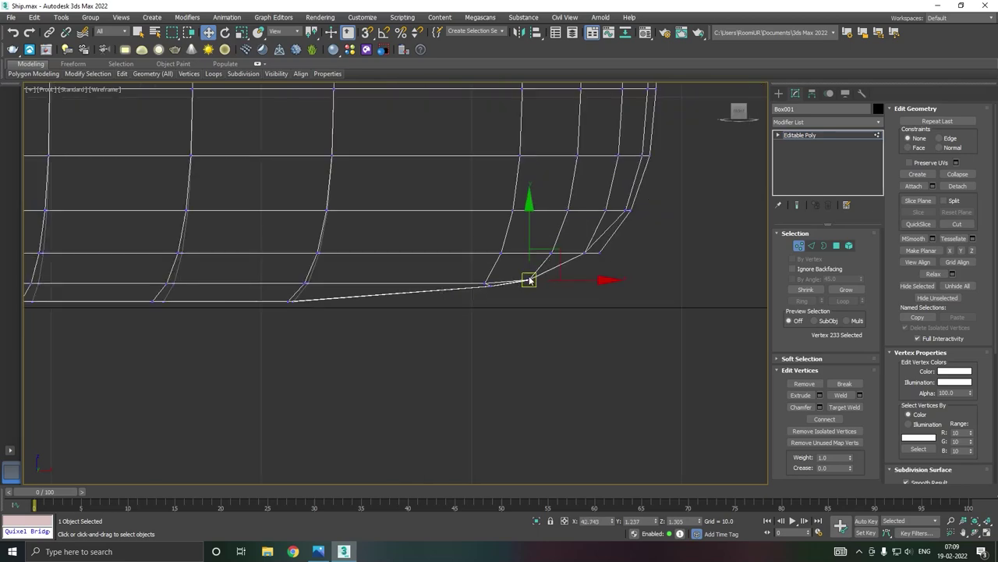
Step: Raise vertex 148 and nudge vertex 233 up again, checking the bow curve in Perspective
click(599, 253)
key(p)
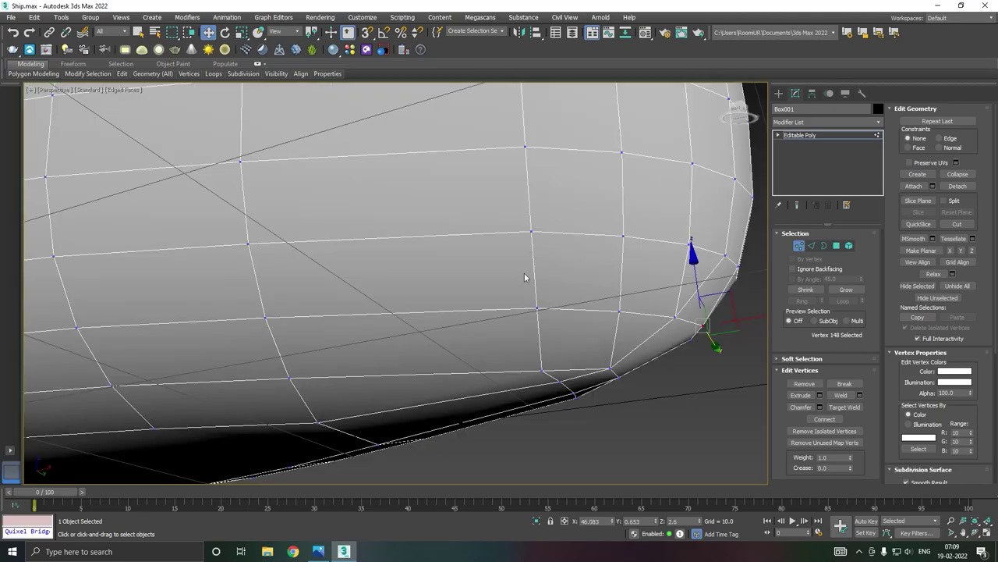
alt+middle_drag(576, 264, 622, 269)
mouse_move(701, 269)
alt+middle_down()
mouse_move(653, 311)
mouse_move(688, 287)
alt+middle_up()
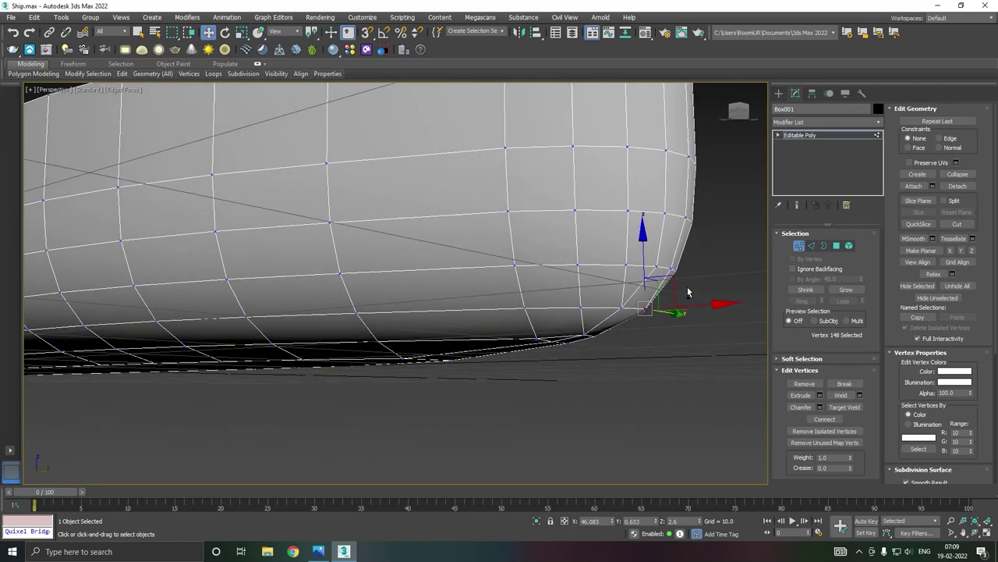
key(f)
scroll(613, 247, up, 2)
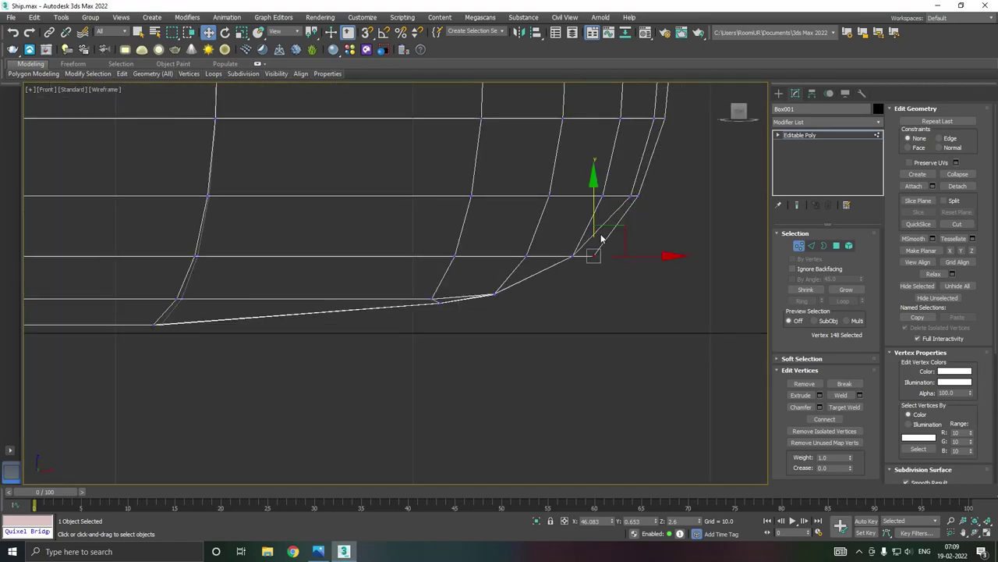
drag(594, 215, 602, 188)
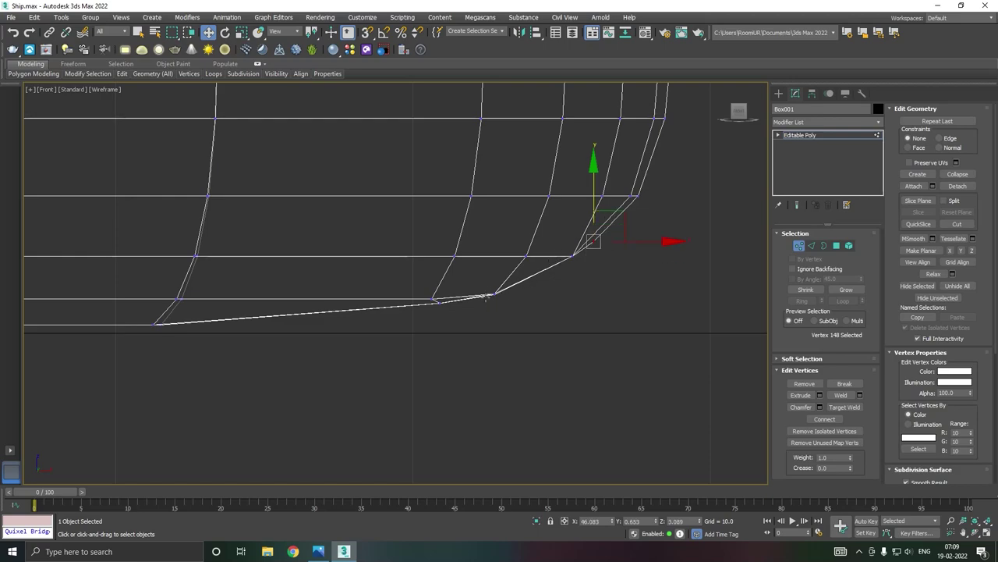
click(493, 295)
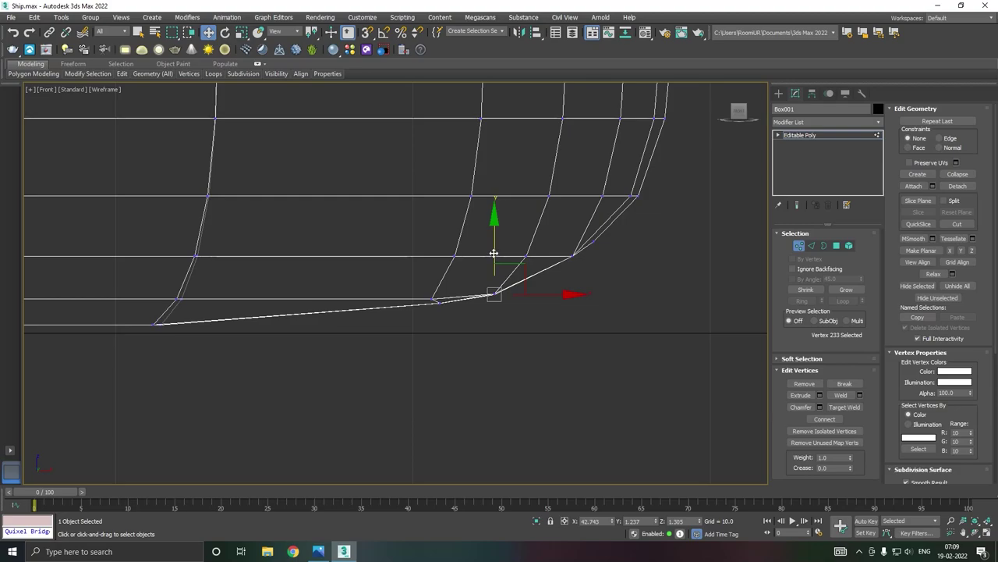
drag(494, 253, 494, 249)
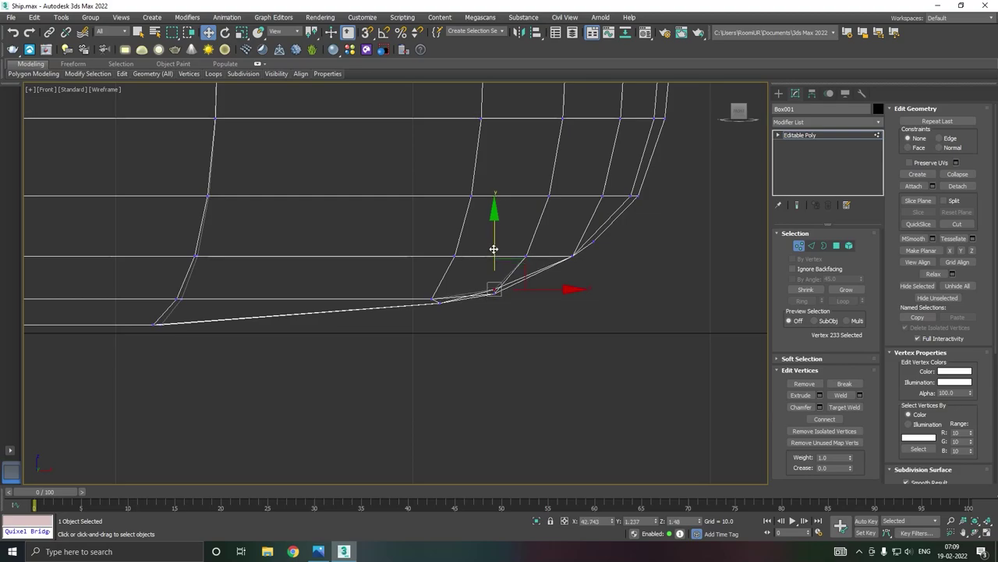
key(p)
alt+middle_drag(589, 325, 601, 320)
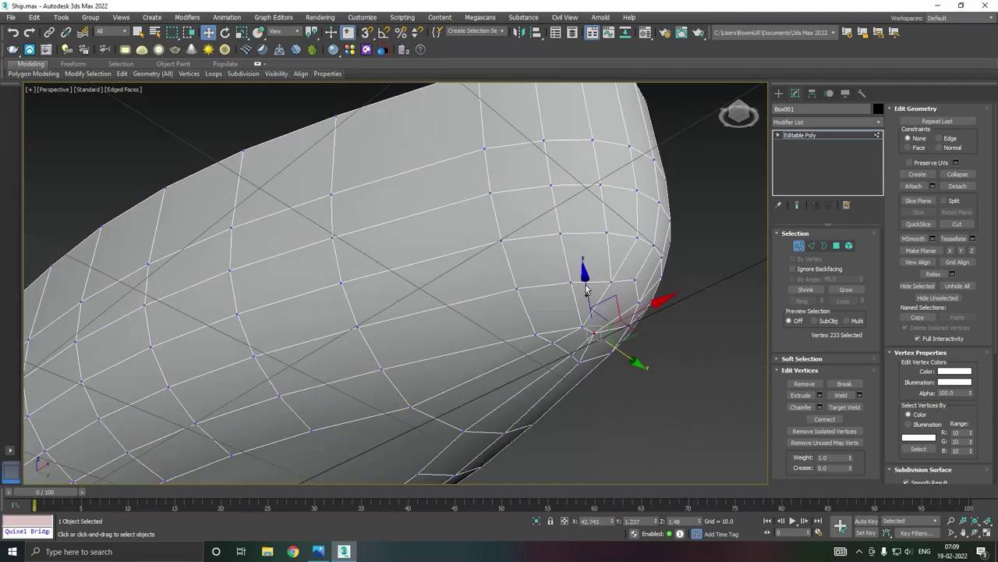
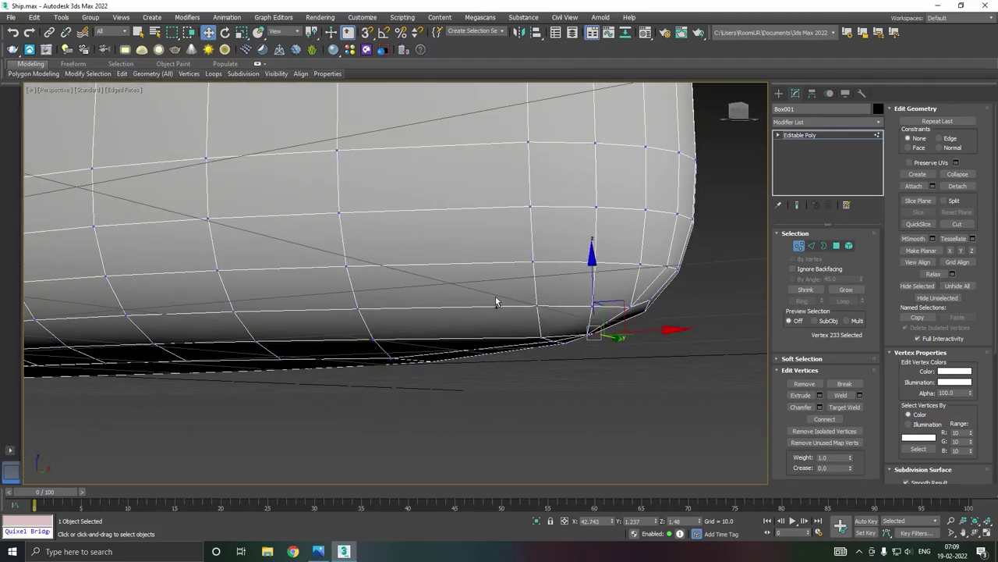
Step: Select the two vertices at the hull's pointed bow tip
mouse_move(495, 296)
alt+middle_down()
mouse_move(408, 290)
mouse_move(430, 269)
mouse_move(474, 312)
alt+middle_up()
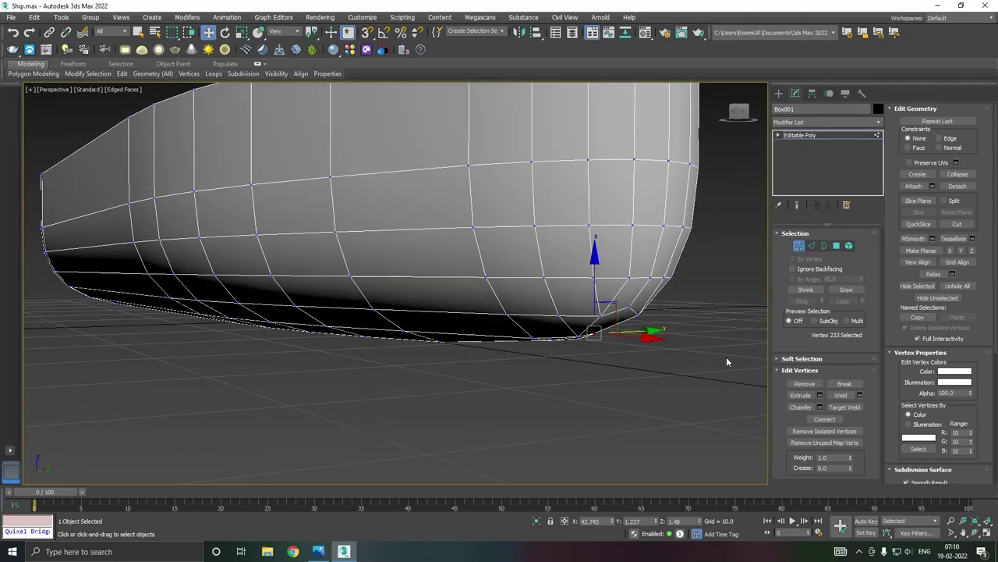
click(630, 306)
alt+middle_drag(630, 307, 636, 315)
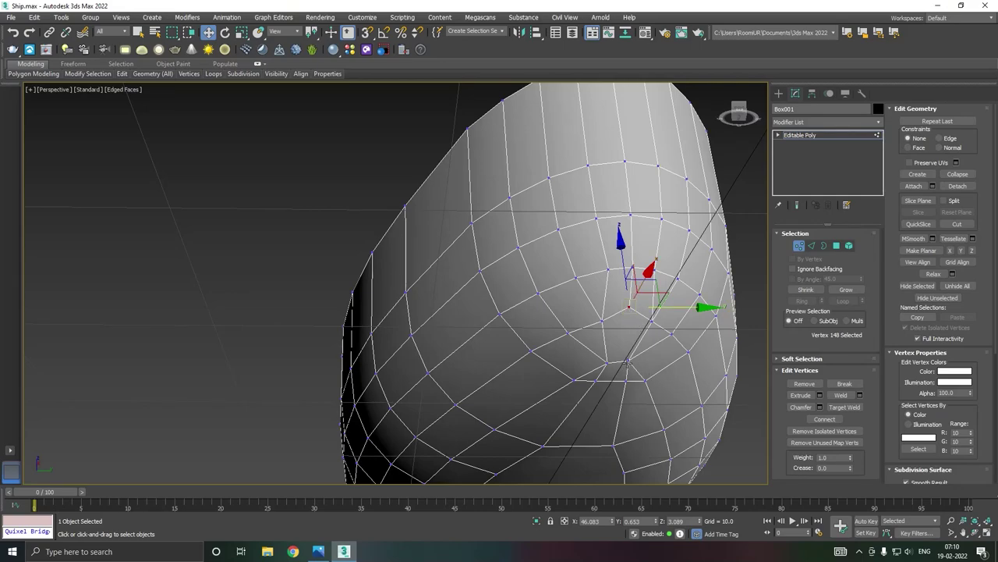
ctrl+click(609, 363)
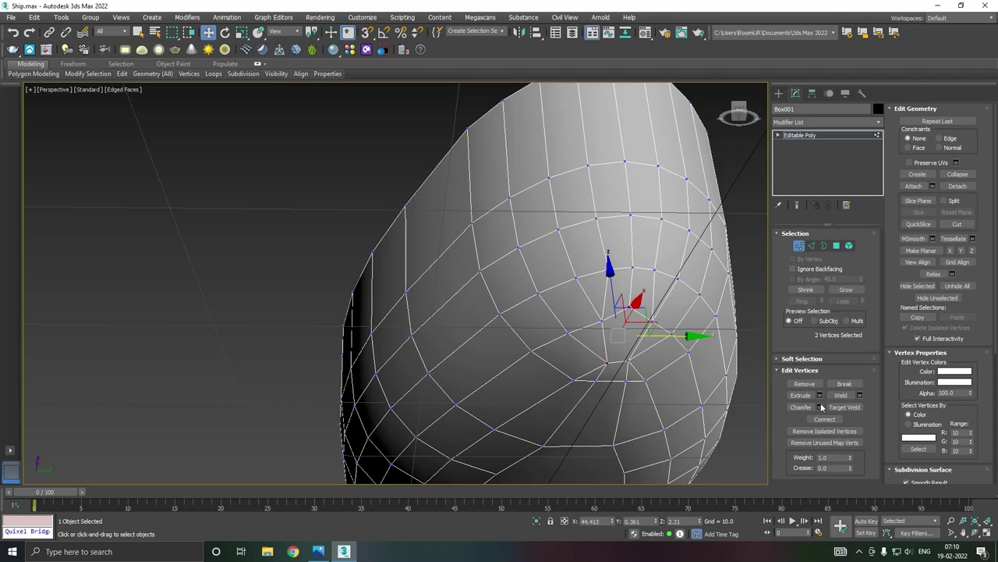
mouse_move(680, 358)
alt+middle_down()
mouse_move(714, 387)
mouse_move(706, 371)
alt+middle_up()
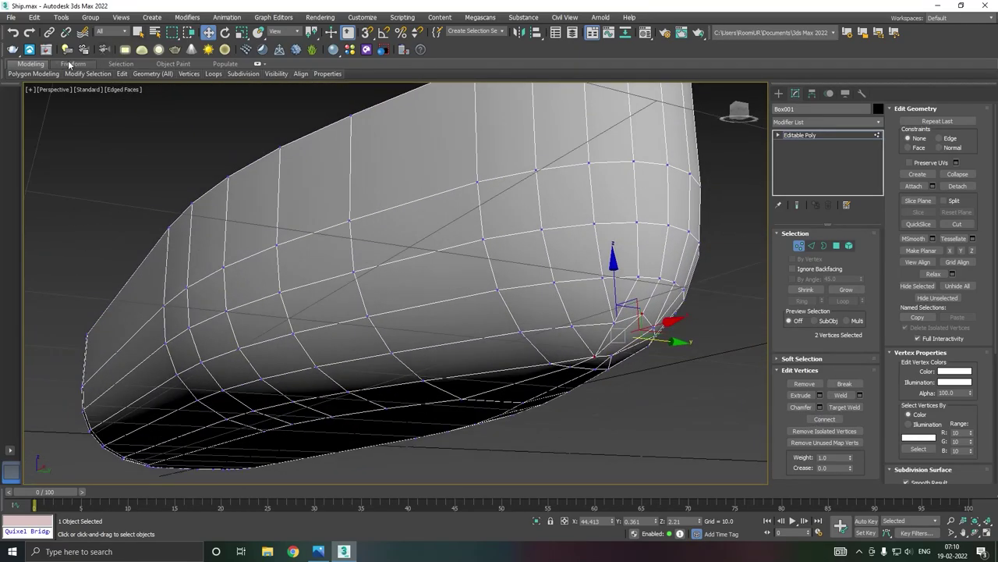
mouse_move(581, 294)
alt+middle_down()
mouse_move(546, 290)
mouse_move(557, 313)
mouse_move(556, 277)
mouse_move(616, 295)
mouse_move(576, 291)
alt+middle_up()
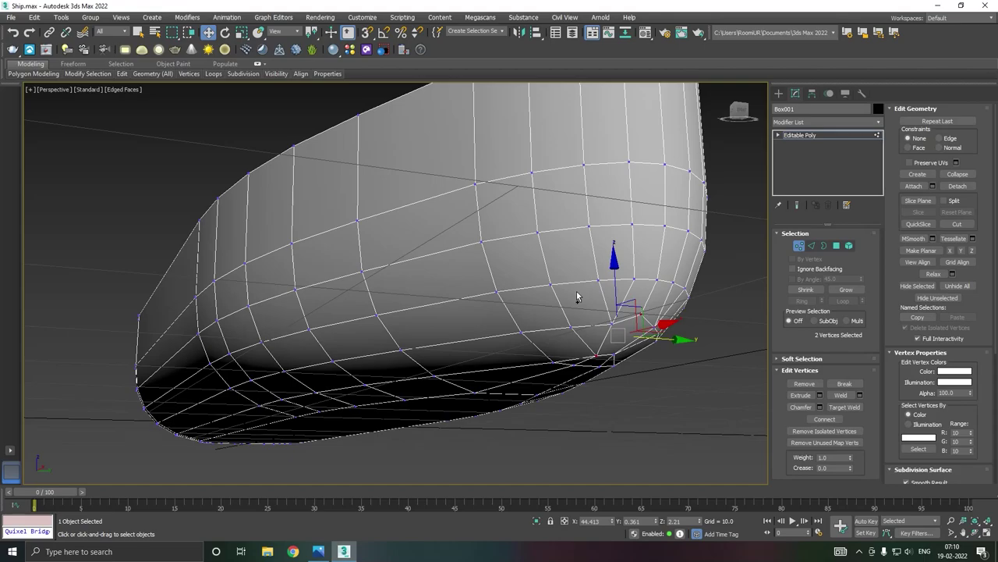
Step: Target-weld the bow-tip vertex onto its neighbour, then return to the Move tool
alt+middle_drag(627, 299, 601, 290)
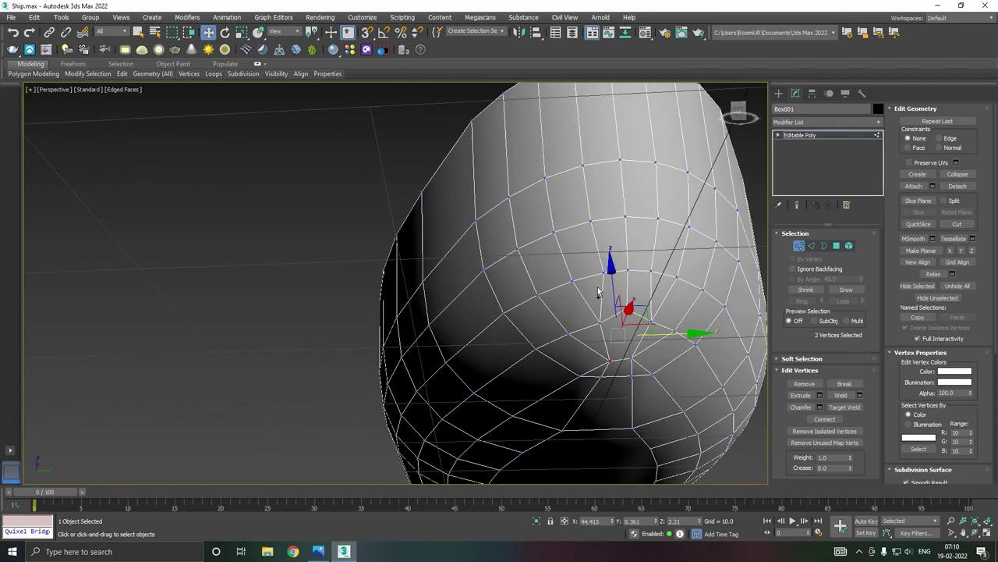
right_click(598, 288)
click(558, 352)
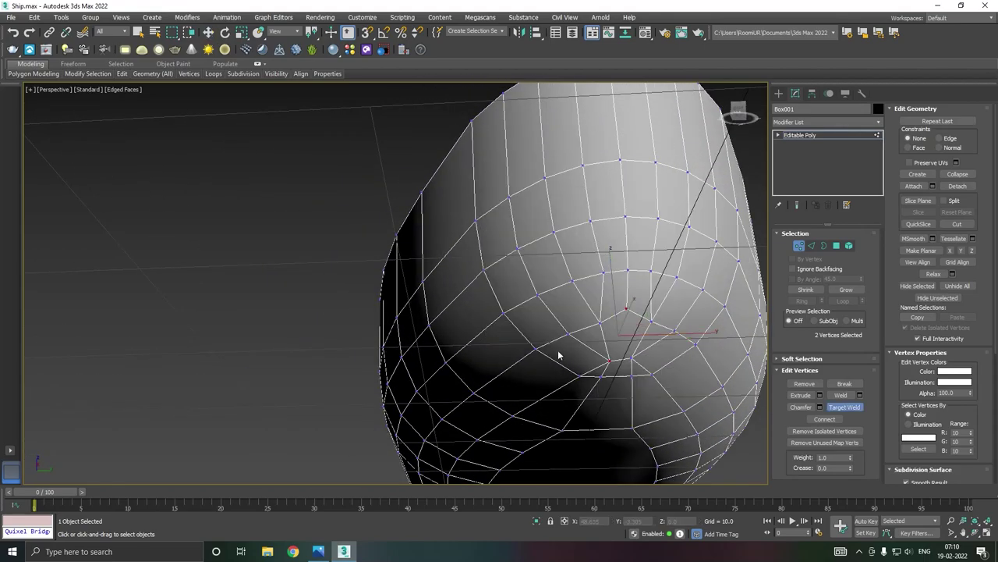
click(650, 321)
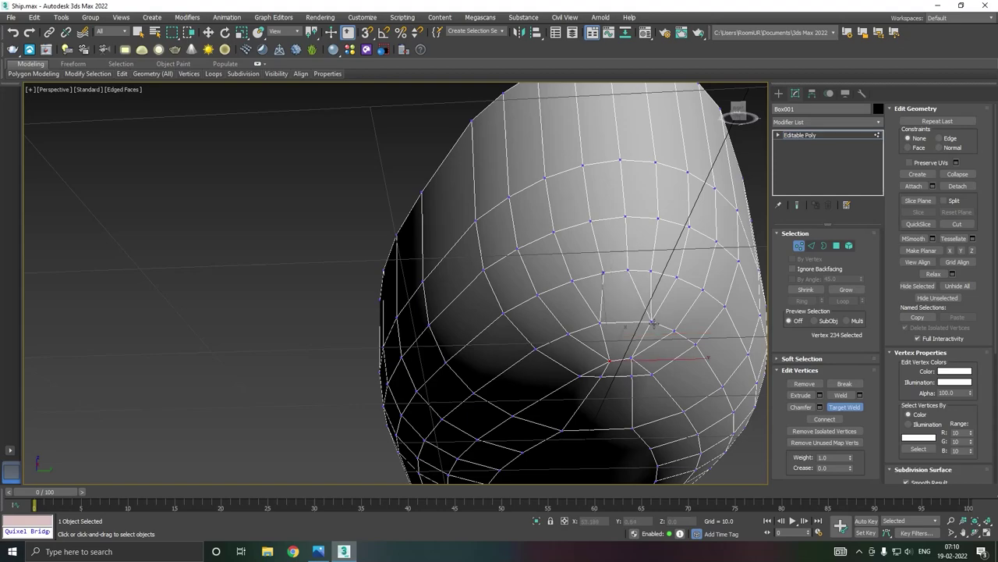
key(w)
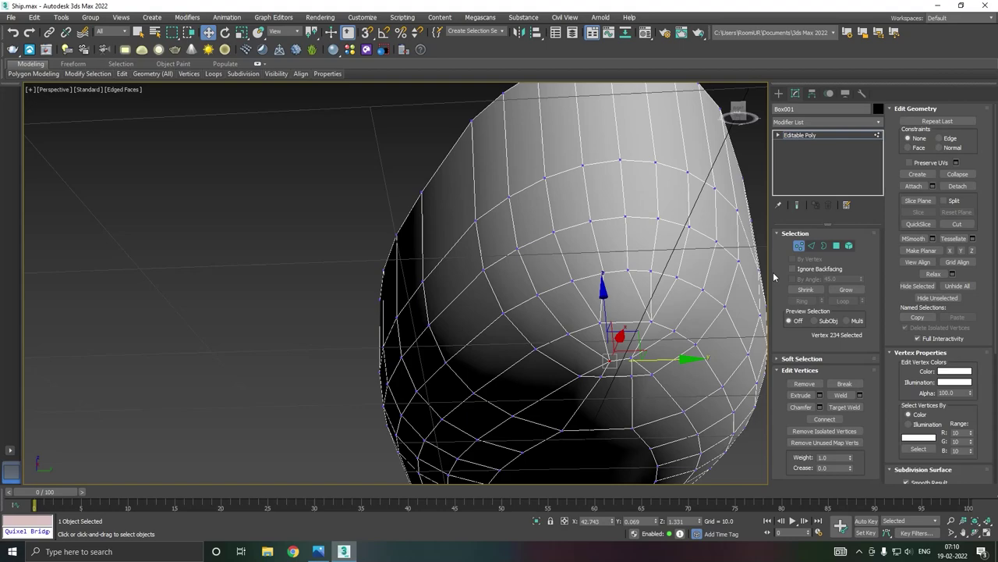
click(812, 245)
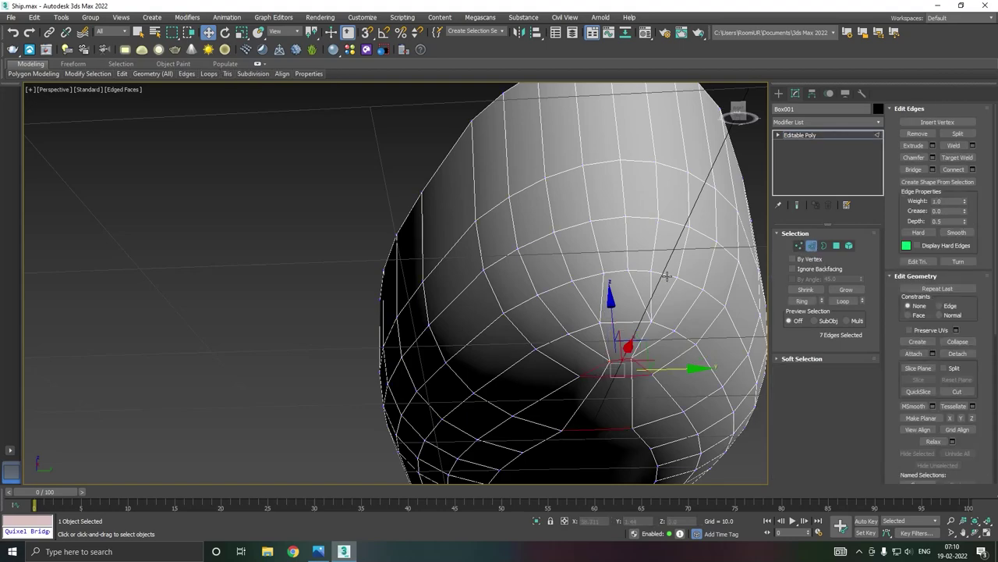
click(635, 288)
key(ctrl+d)
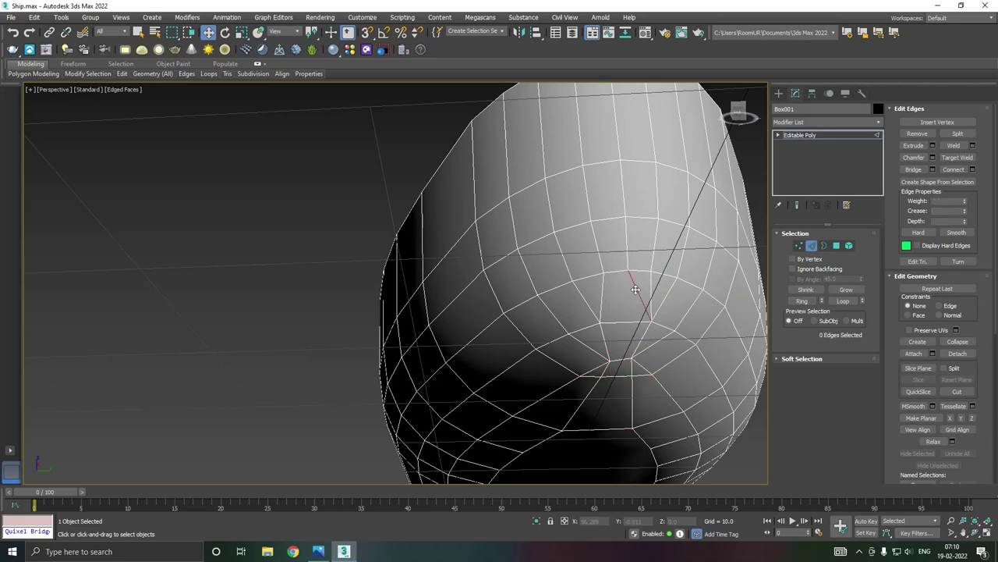
click(602, 294)
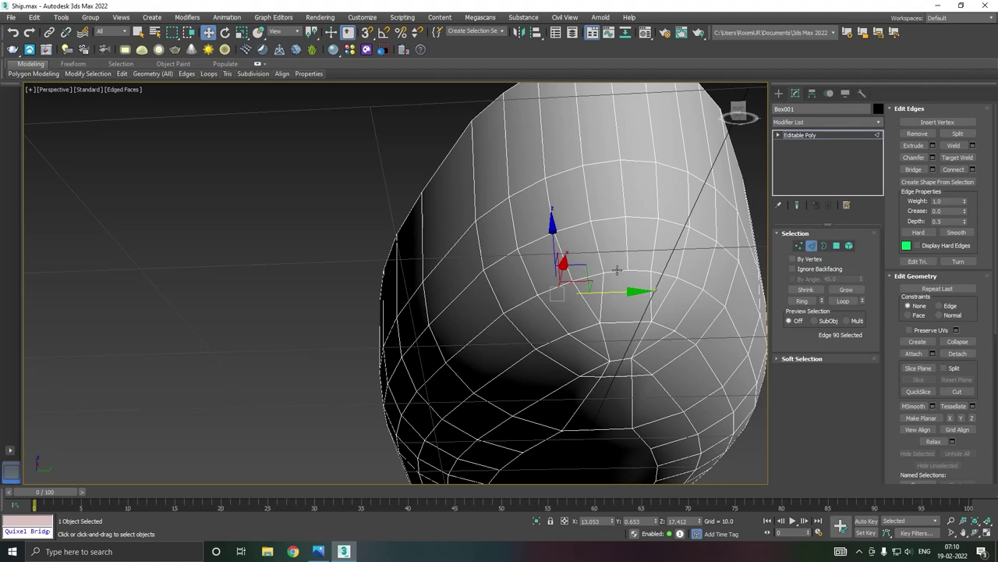
click(13, 33)
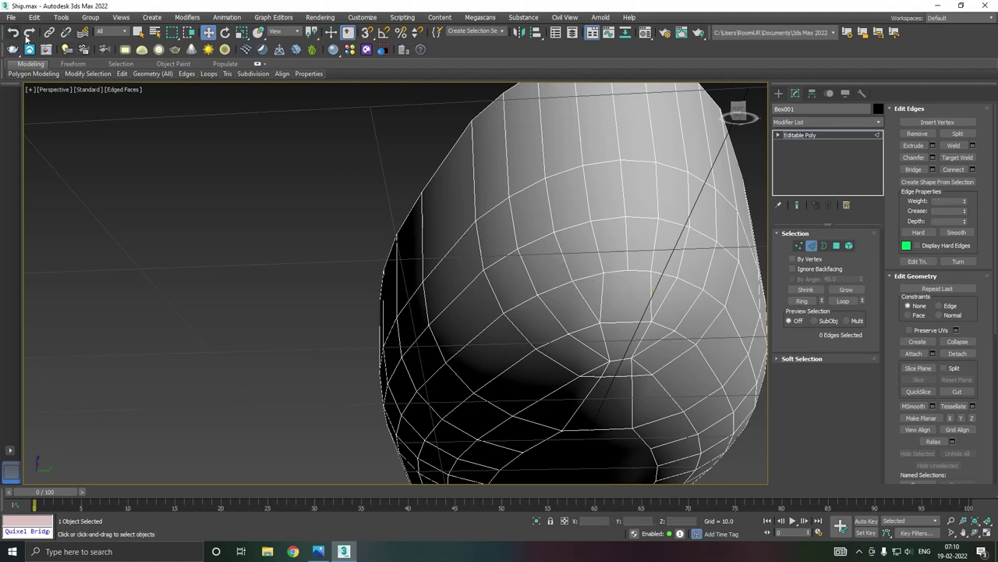
click(13, 33)
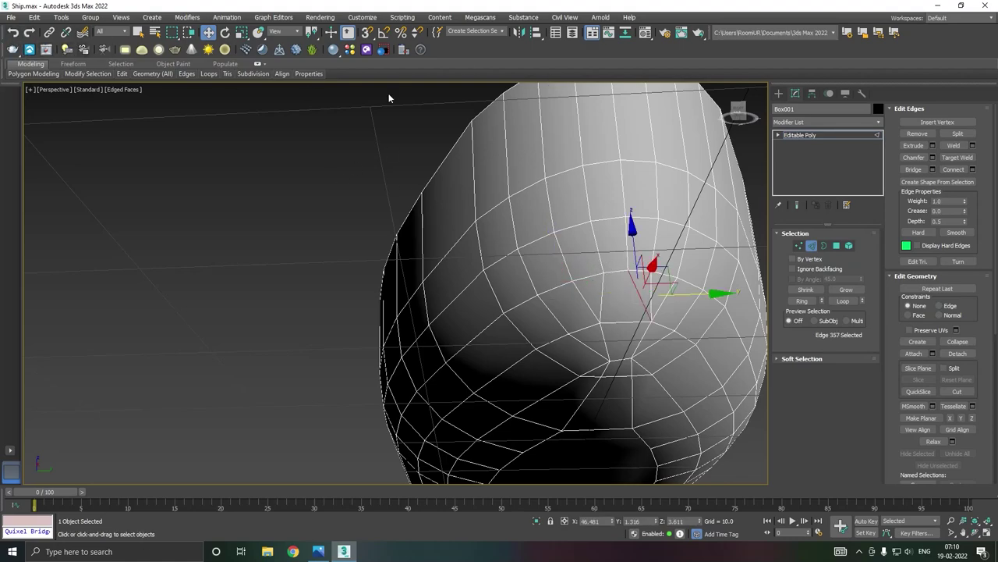
click(799, 245)
click(616, 344)
mouse_move(616, 343)
alt+middle_down()
mouse_move(645, 316)
mouse_move(660, 334)
mouse_move(593, 349)
mouse_move(628, 349)
mouse_move(624, 320)
mouse_move(644, 296)
mouse_move(594, 305)
alt+middle_up()
scroll(628, 349, down, 5)
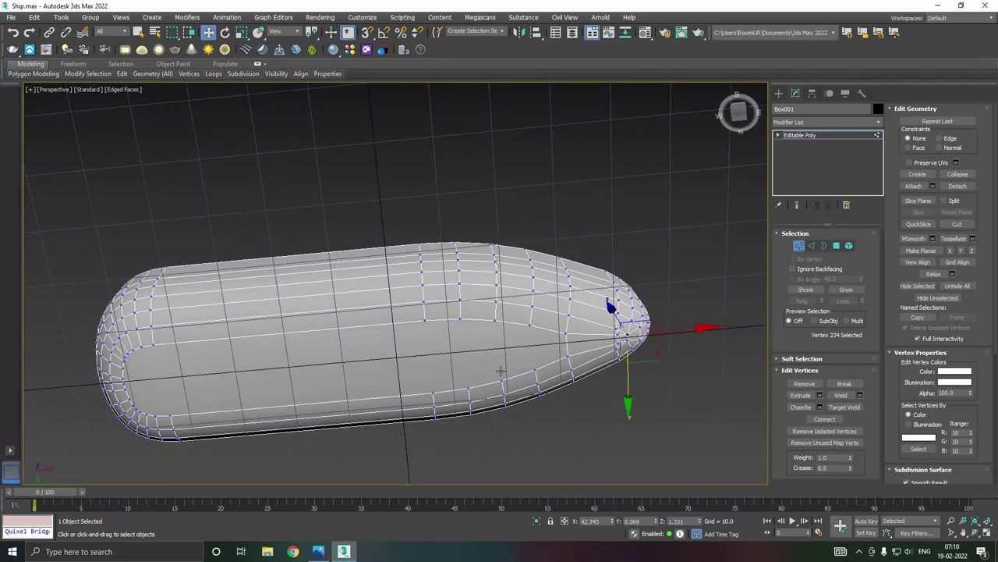
Step: Connect lower and upper hull-side vertex pairs with new edges and slide vertices toward the bow
click(433, 392)
ctrl+click(428, 322)
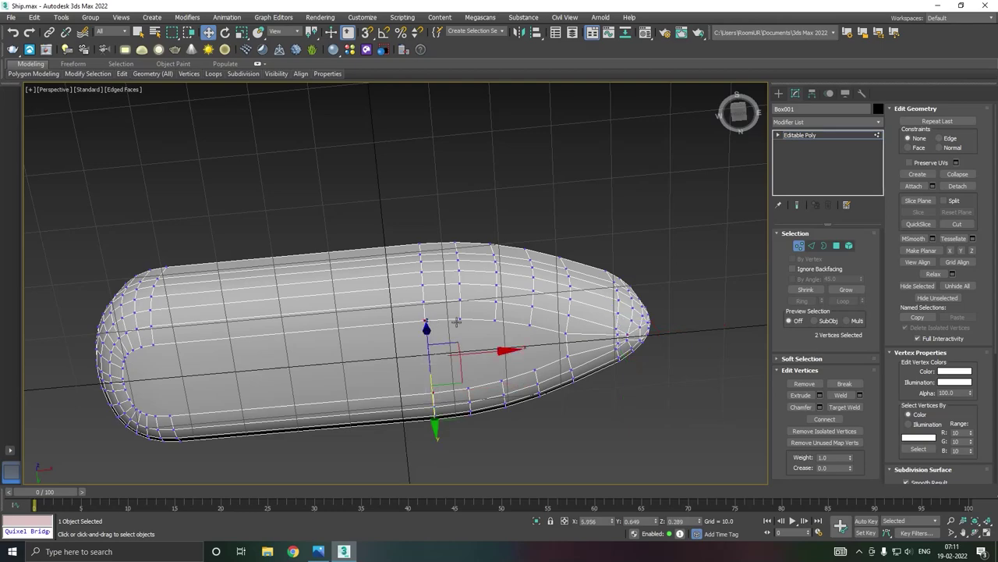
click(469, 390)
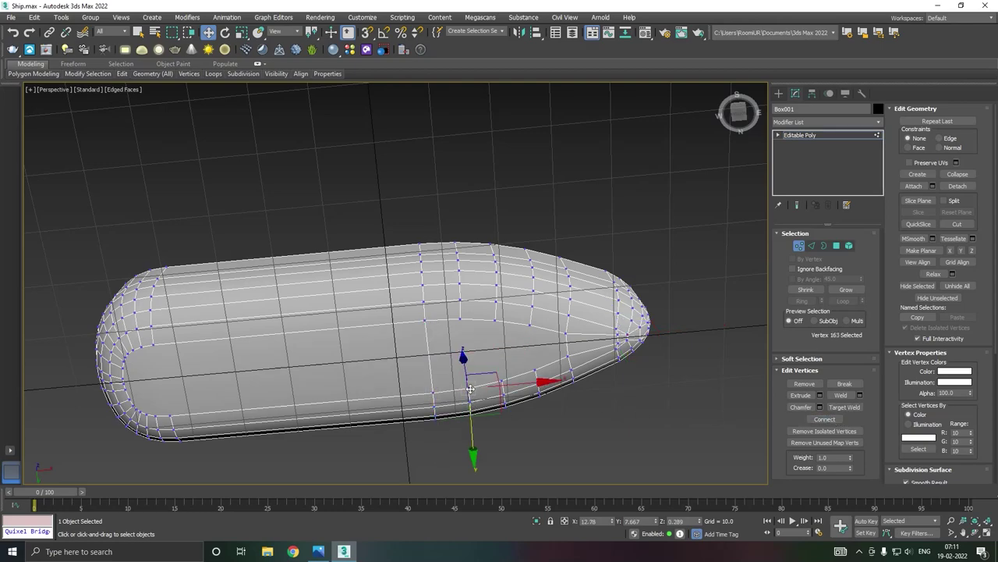
ctrl+click(460, 318)
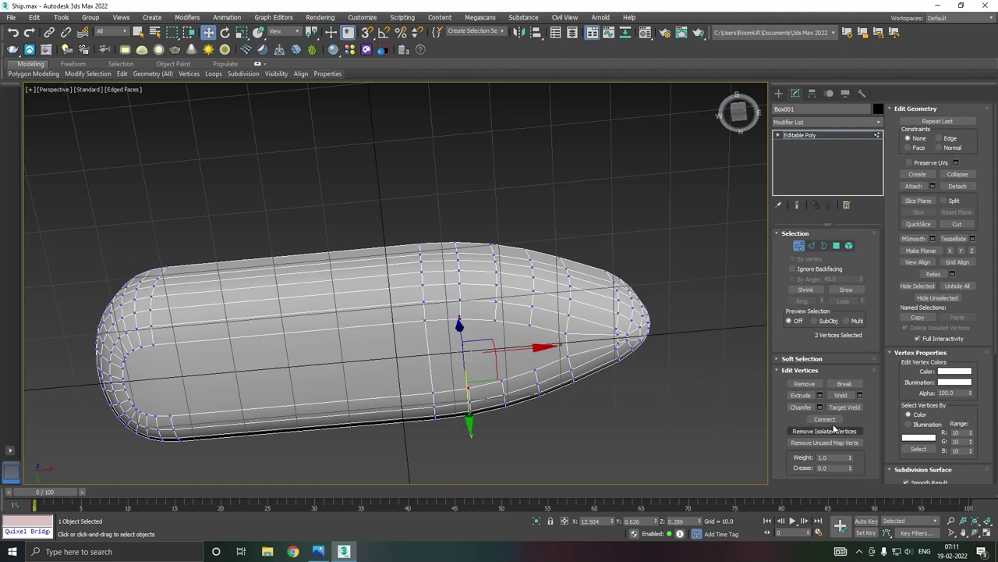
click(501, 382)
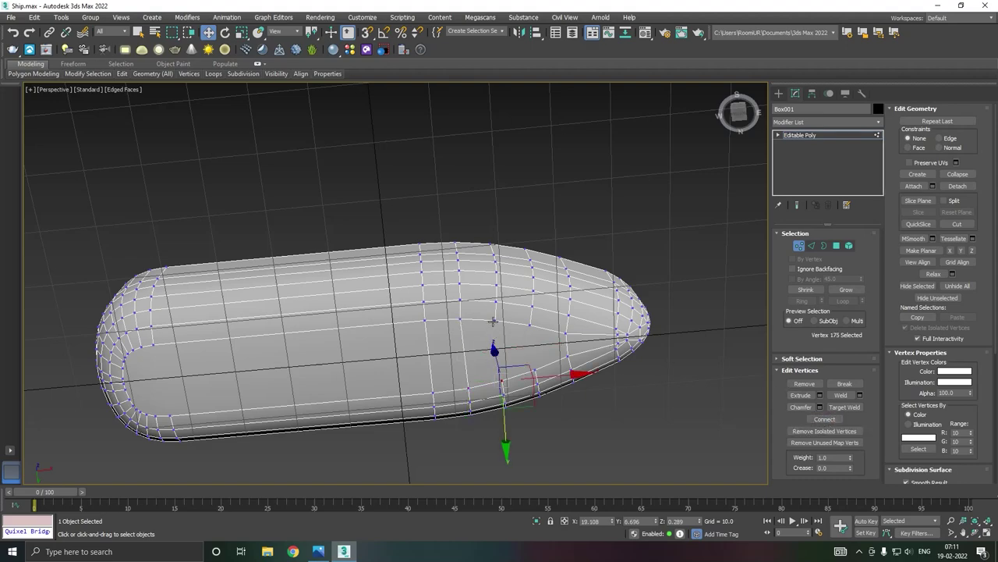
ctrl+click(492, 320)
drag(513, 361, 546, 360)
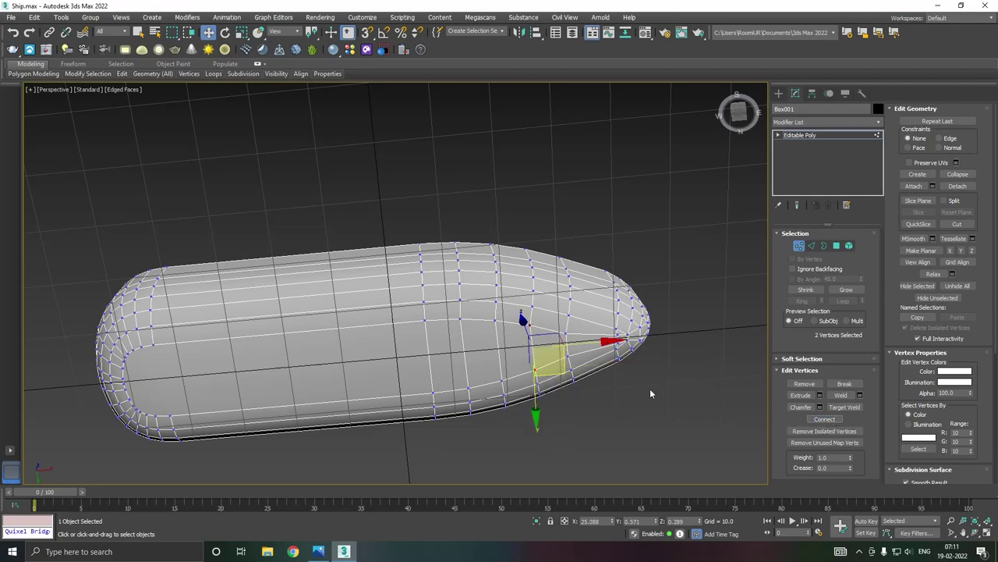
scroll(477, 387, up, 5)
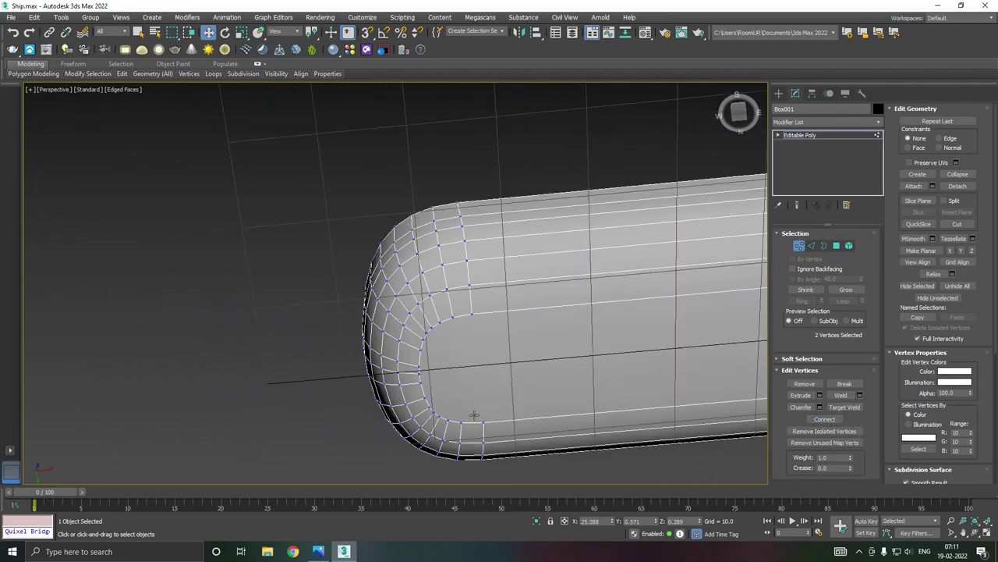
Step: Join a rear lower-edge vertex to the vertex above it with a new edge
click(483, 422)
ctrl+click(472, 313)
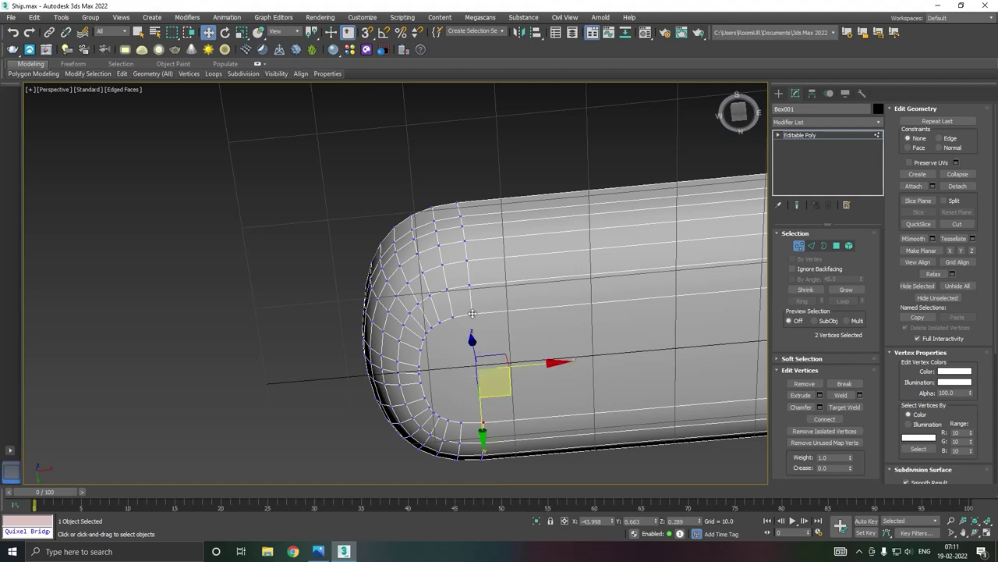
click(824, 419)
scroll(449, 413, up, 4)
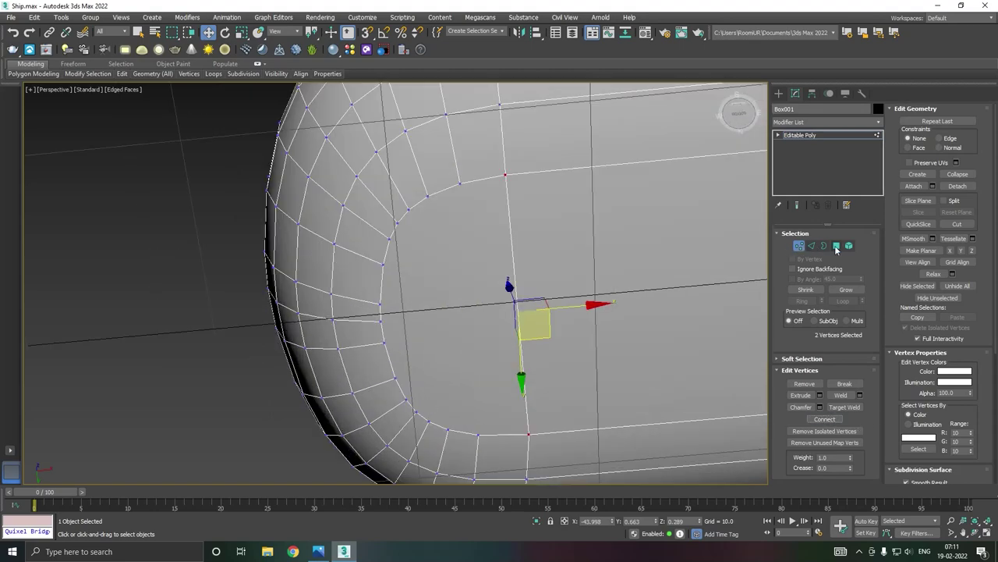
Step: Select the large rounded end face, convert it to its border vertices, and drop two to leave 15
click(837, 246)
click(444, 310)
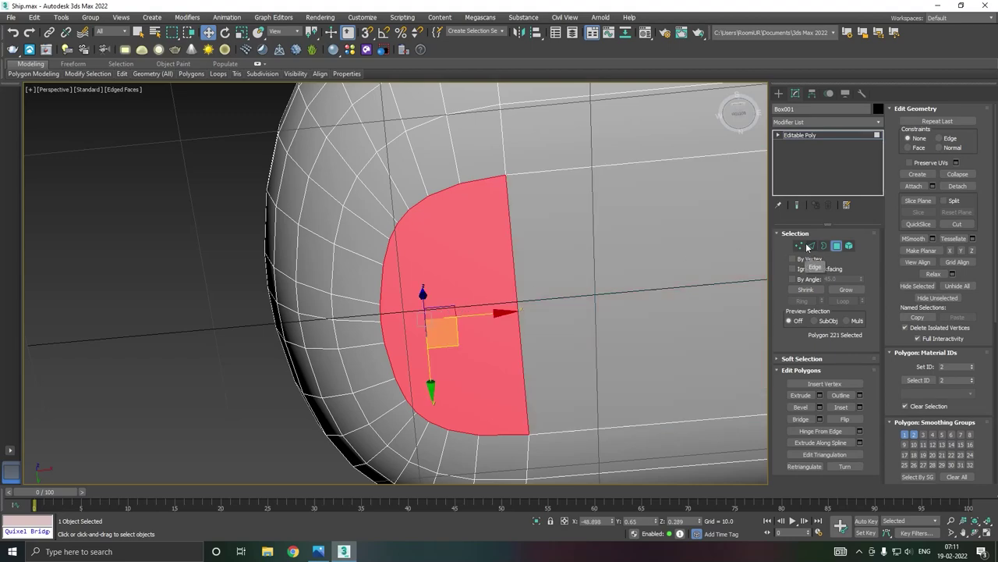
click(799, 247)
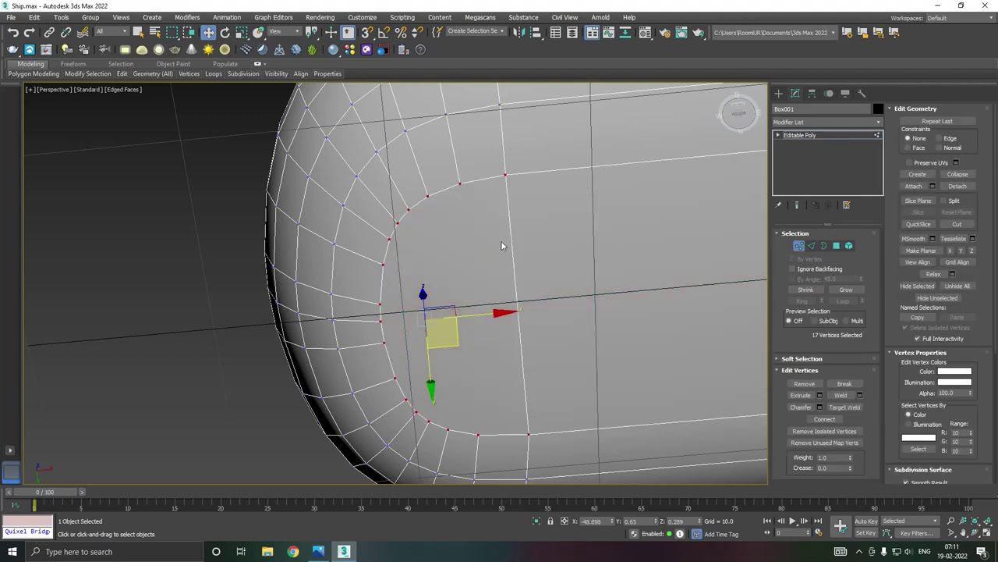
alt+click(507, 176)
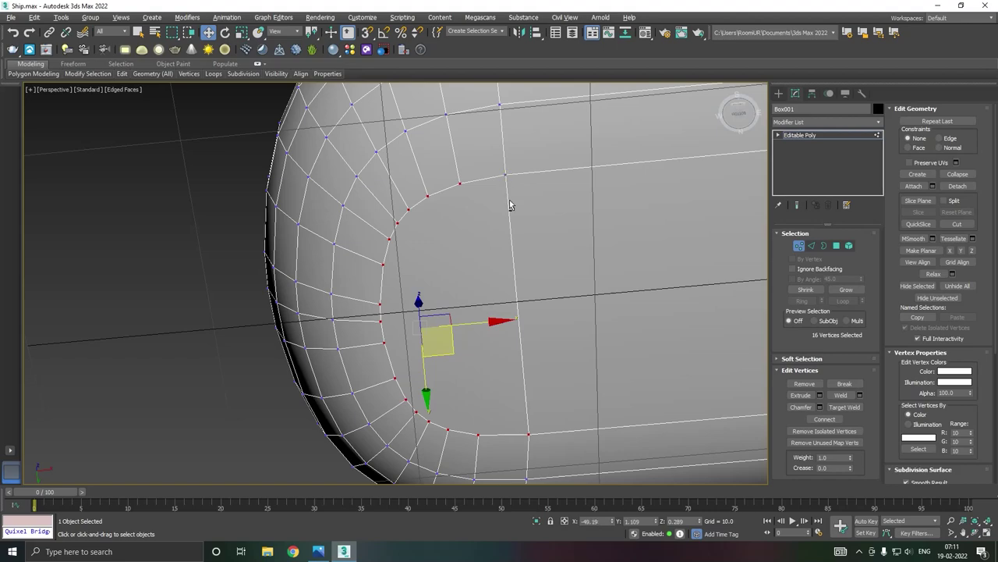
alt+click(529, 435)
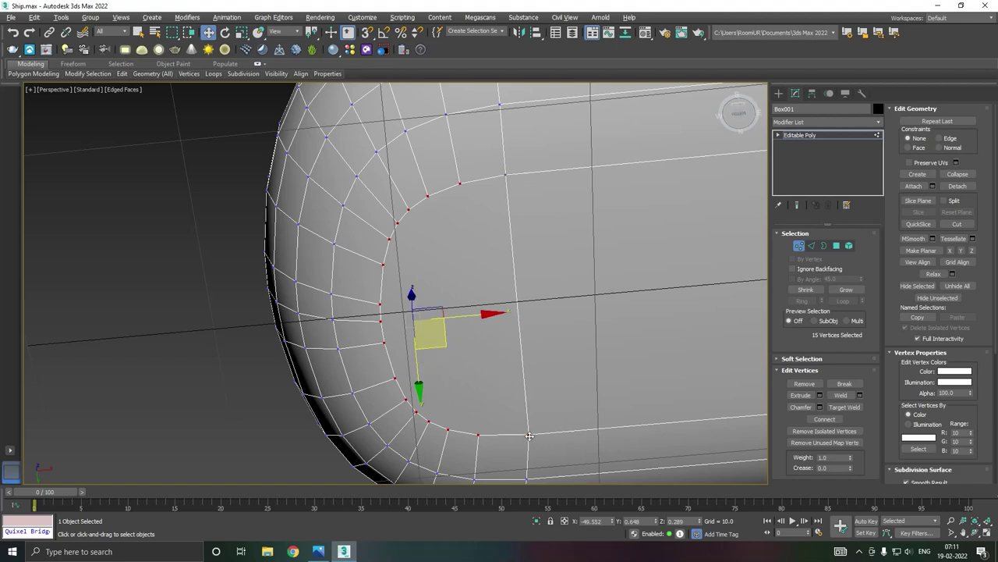
Step: Weld the crowded end vertices with a threshold of about 4, reducing 237 vertices to 227
click(860, 395)
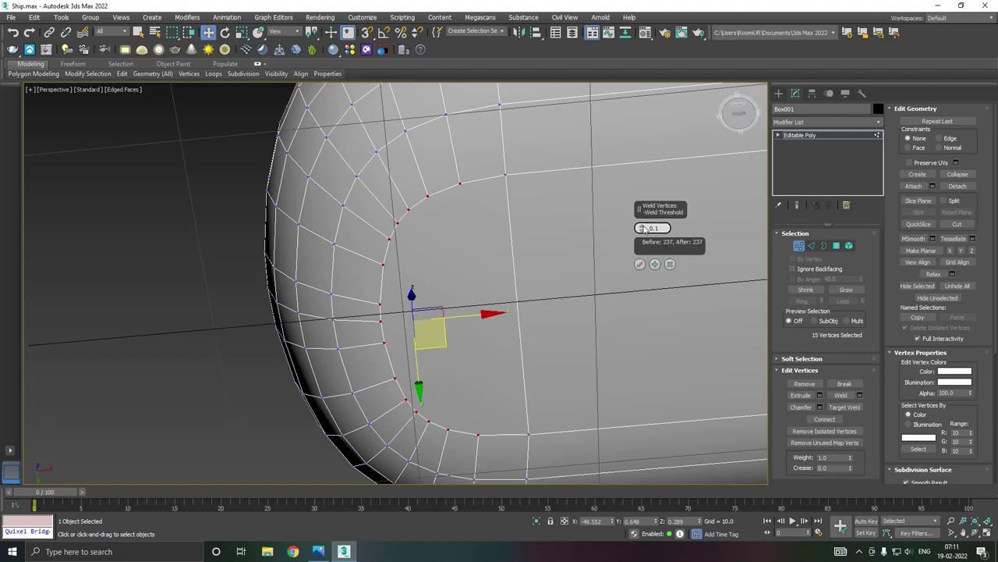
drag(641, 228, 644, 207)
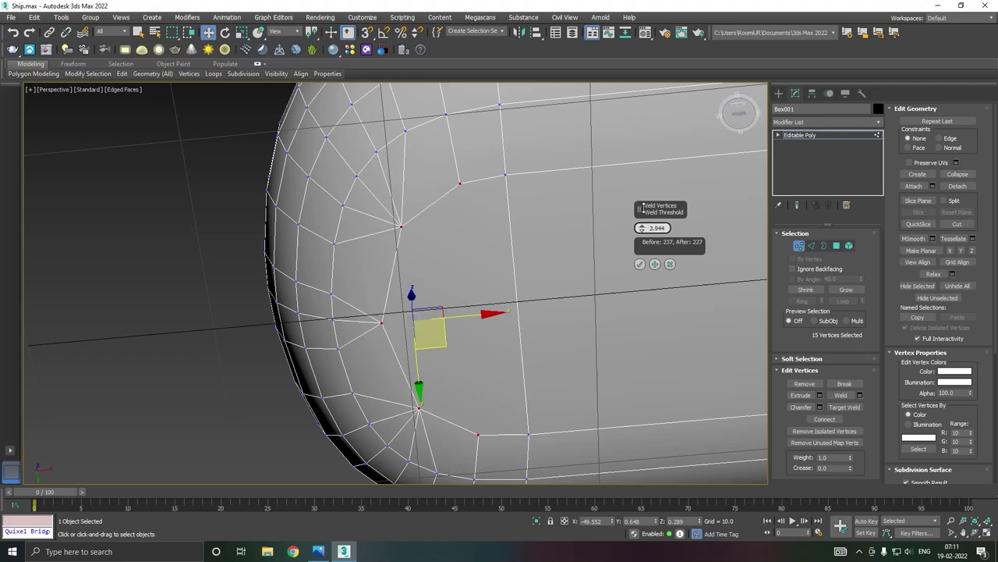
click(639, 266)
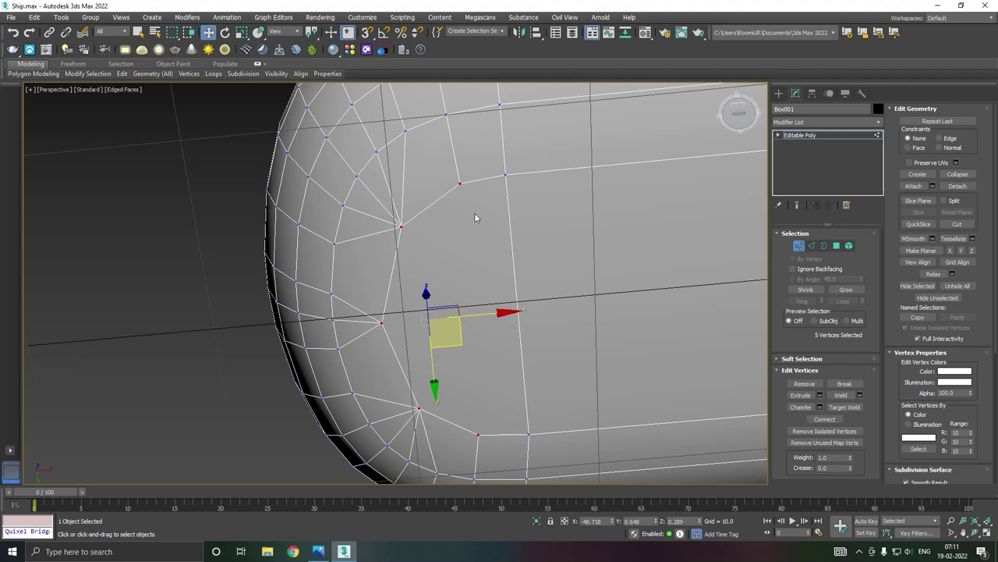
Step: Join a top-edge vertex and a lower vertex on the rounded end with a new edge
click(462, 184)
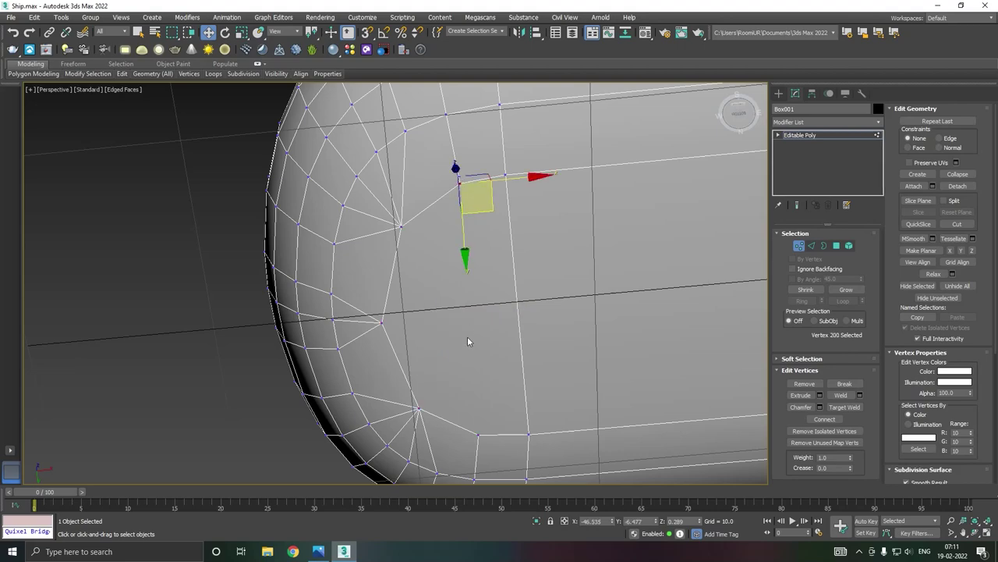
ctrl+click(477, 435)
click(824, 420)
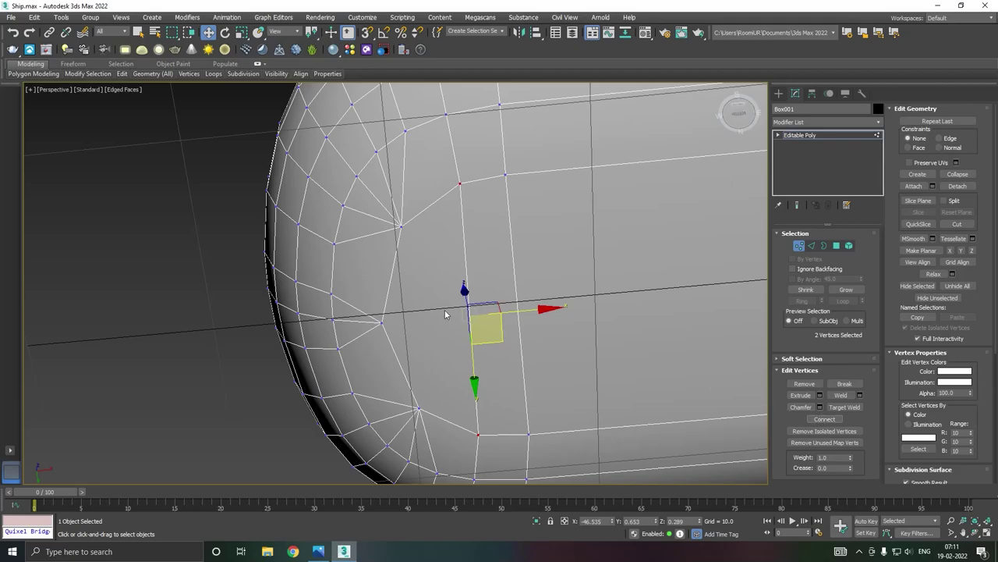
scroll(444, 310, down, 2)
scroll(468, 304, down, 2)
mouse_move(485, 297)
alt+middle_down()
mouse_move(513, 319)
mouse_move(534, 366)
mouse_move(557, 365)
alt+middle_up()
alt+middle_drag(600, 340, 657, 381)
scroll(602, 370, down, 2)
alt+middle_drag(601, 359, 353, 371)
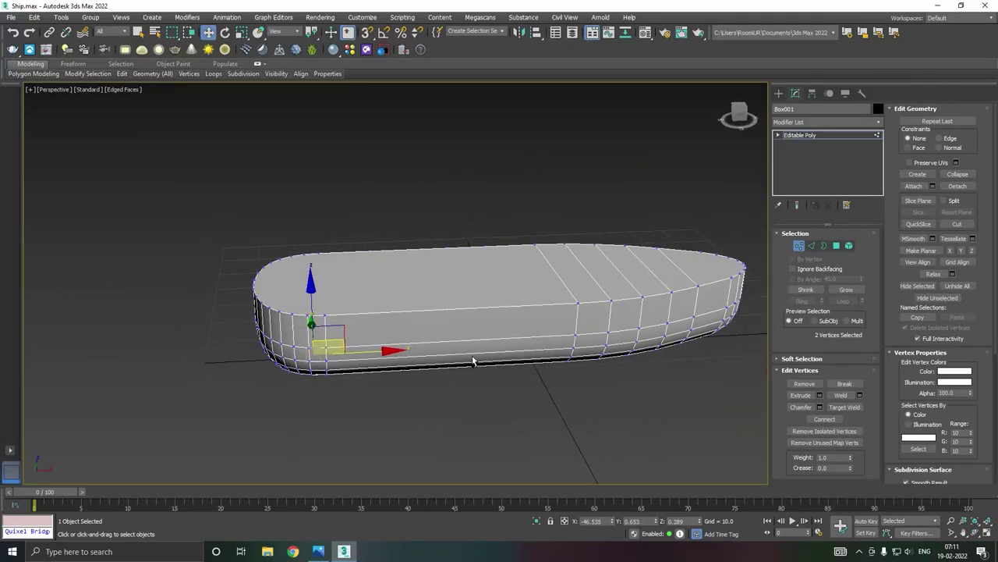
Step: Select four top deck polygons at the bow in Polygon mode
alt+middle_drag(474, 357, 444, 356)
middle_drag(529, 361, 437, 362)
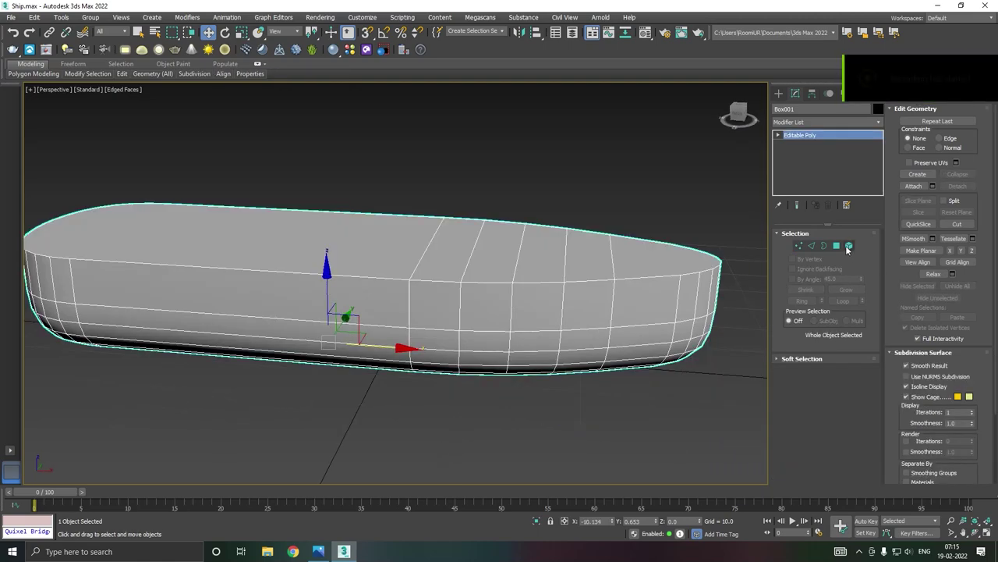
click(836, 245)
click(635, 262)
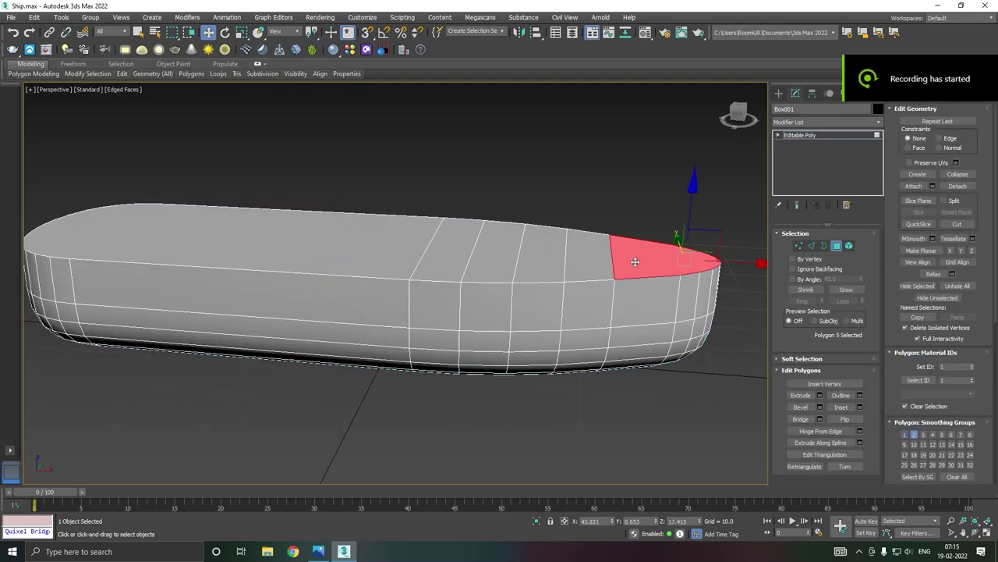
ctrl+click(595, 267)
ctrl+click(540, 267)
ctrl+click(515, 266)
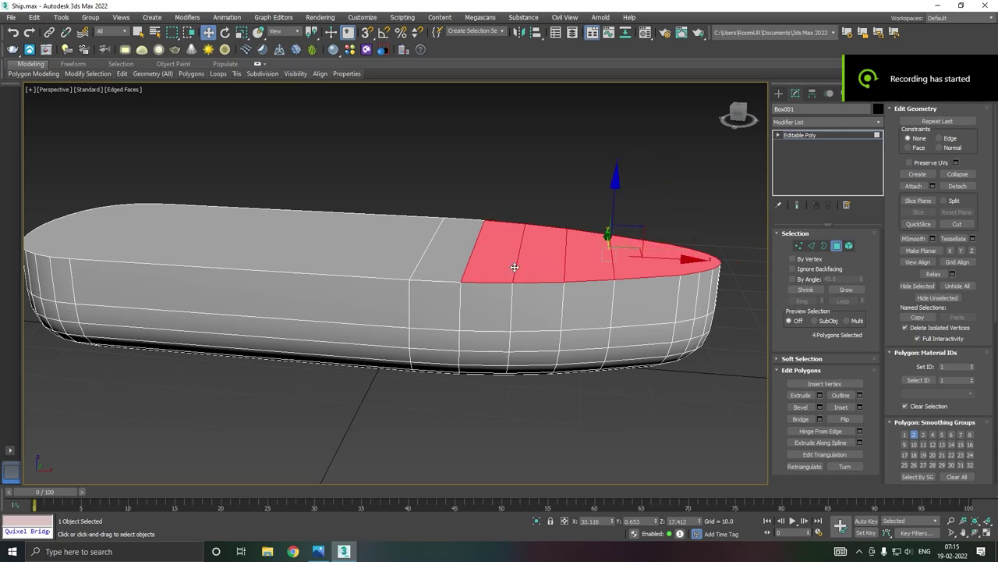
alt+middle_drag(594, 267, 590, 277)
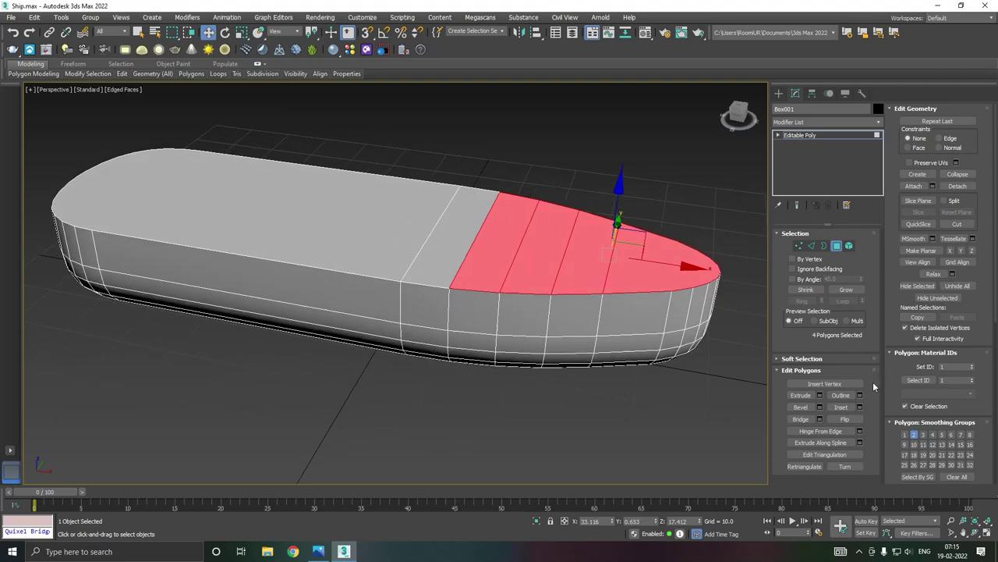
Step: Preview an Extrude of the bow faces, cancel it, and swap the rearmost face for the aft one
click(820, 395)
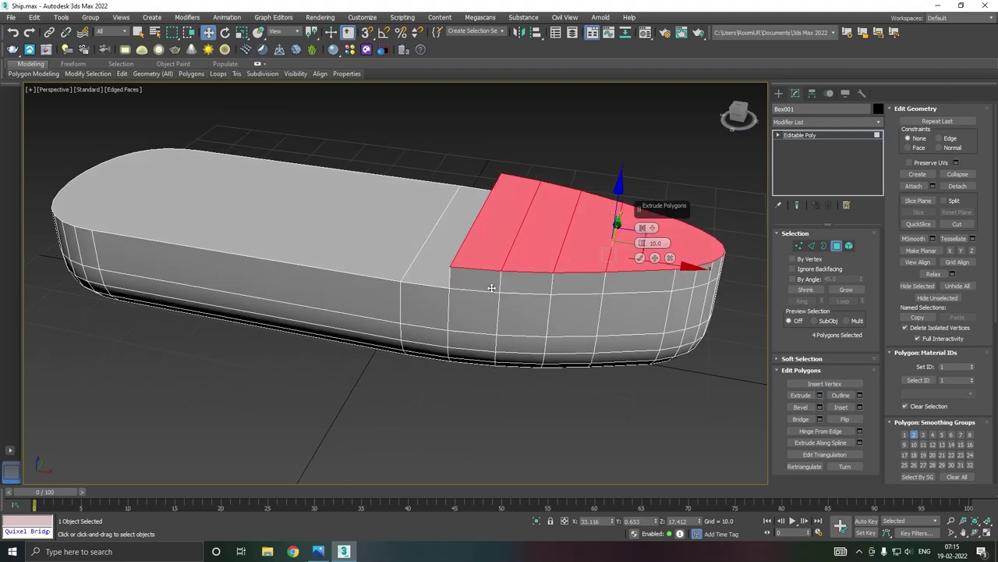
mouse_move(491, 288)
alt+middle_down()
mouse_move(577, 274)
mouse_move(670, 346)
alt+middle_up()
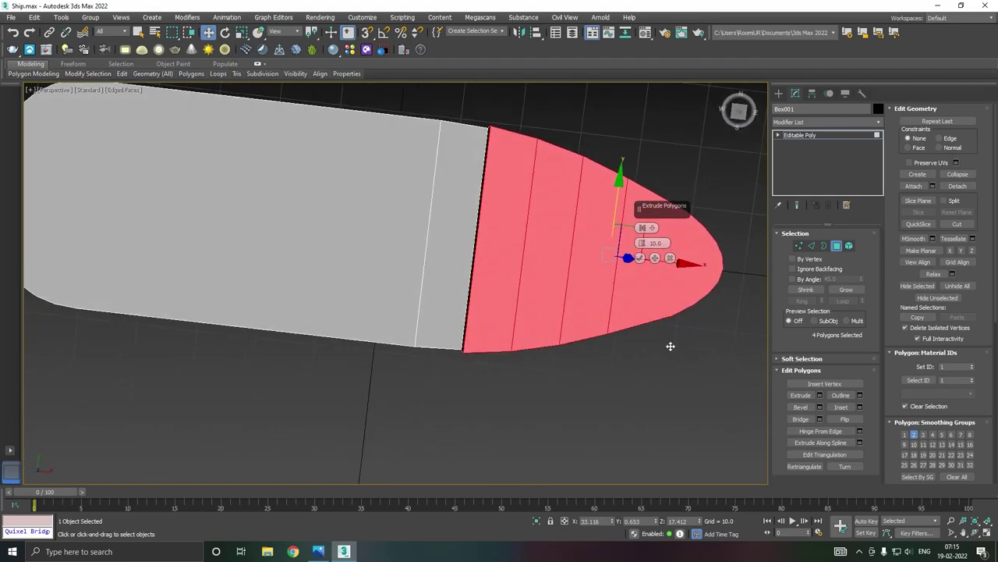
key(t)
scroll(447, 285, up, 3)
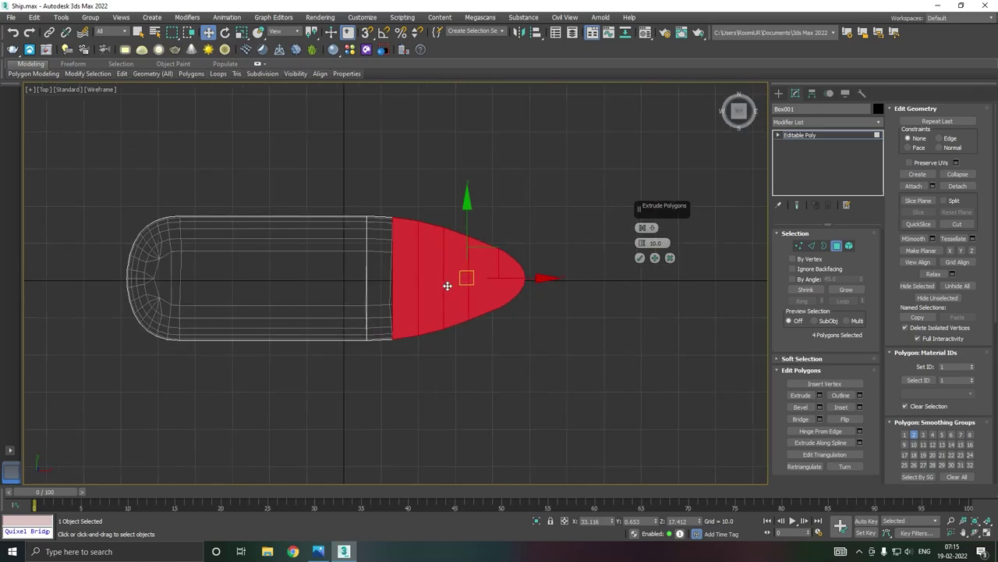
scroll(447, 285, up, 2)
scroll(512, 281, down, 2)
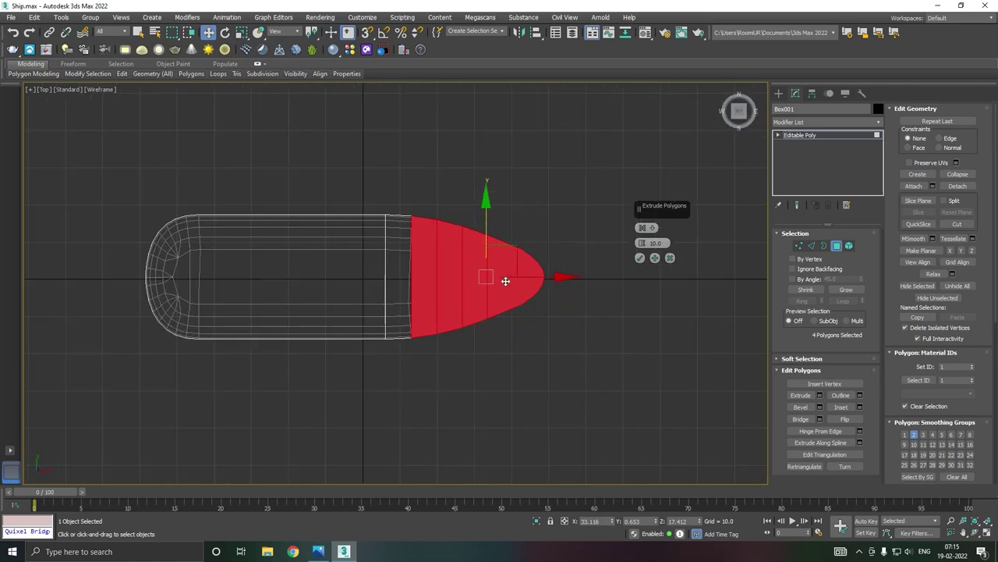
scroll(506, 281, up, 2)
key(p)
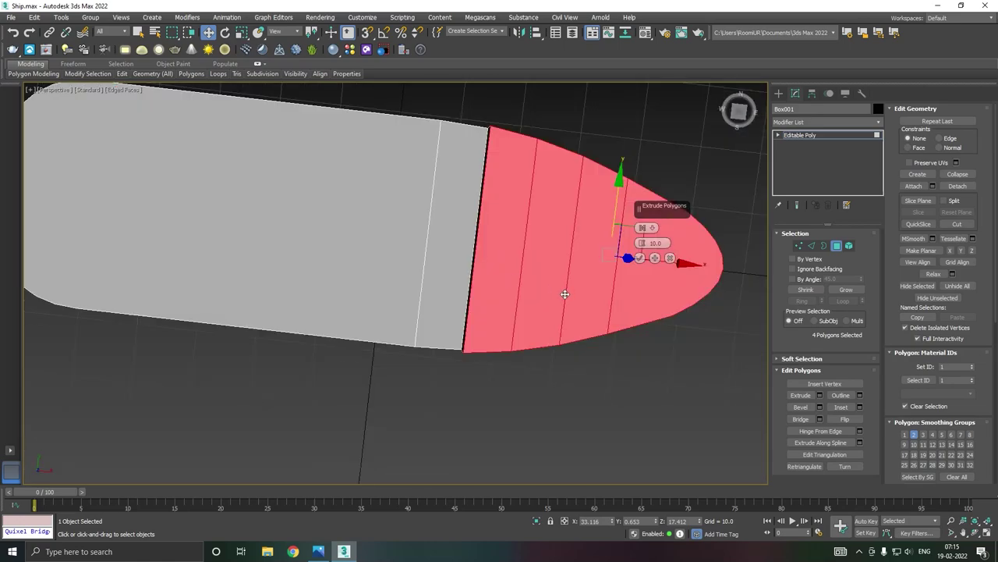
alt+middle_drag(565, 294, 563, 231)
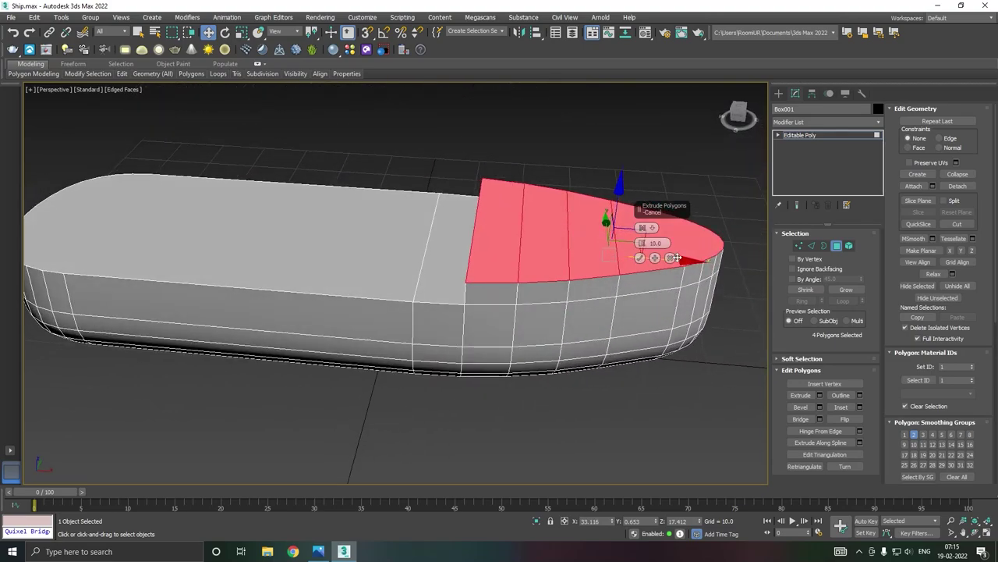
click(670, 257)
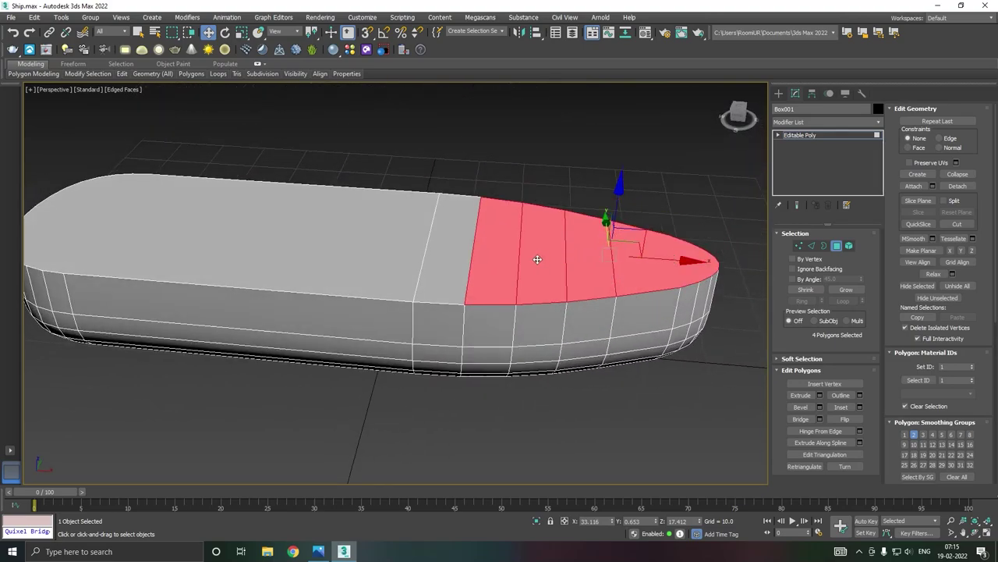
alt+click(514, 260)
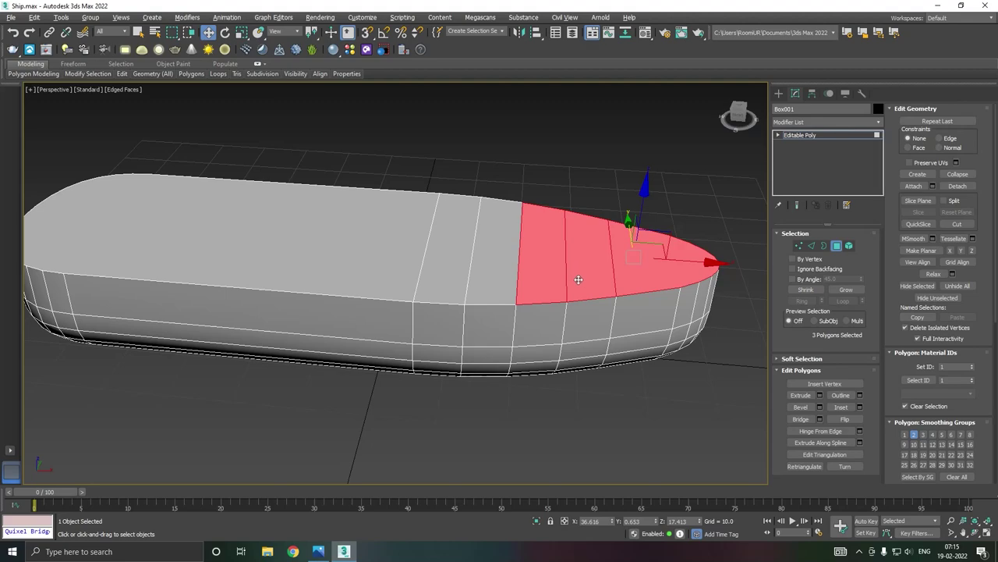
ctrl+click(481, 275)
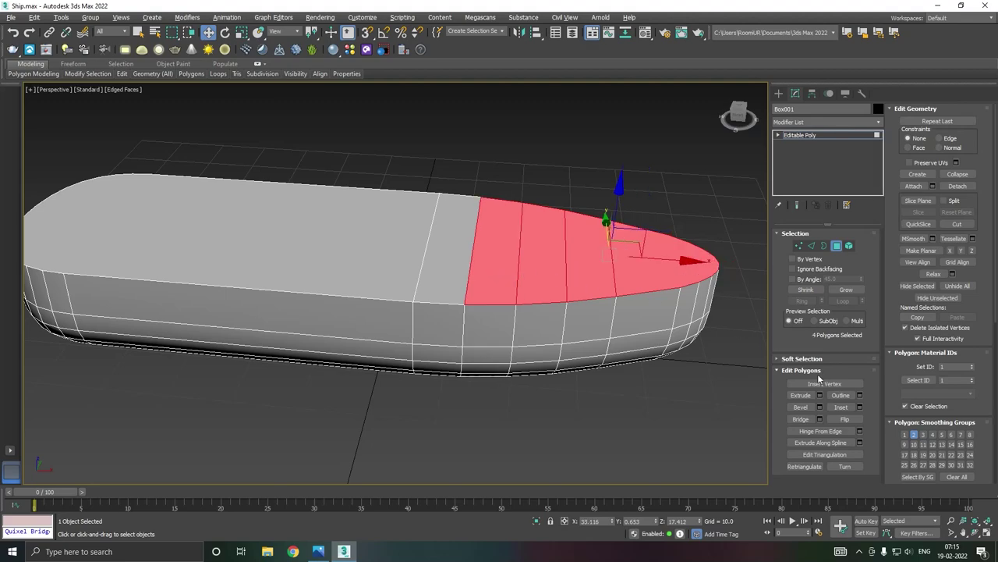
Step: Try extruding the four bow faces to a height of about 11, then discard it
click(819, 397)
alt+middle_drag(601, 223, 569, 269)
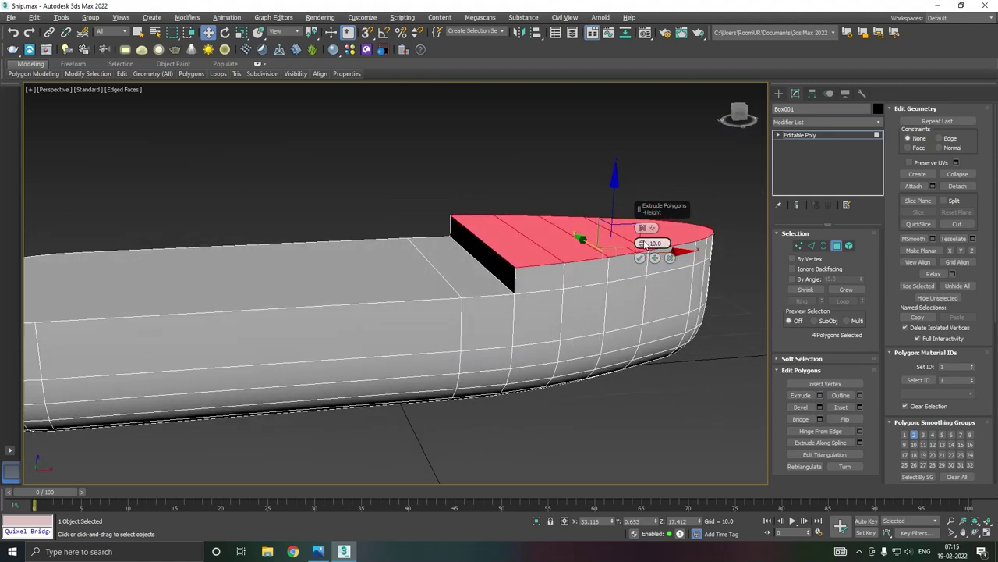
drag(645, 245, 643, 234)
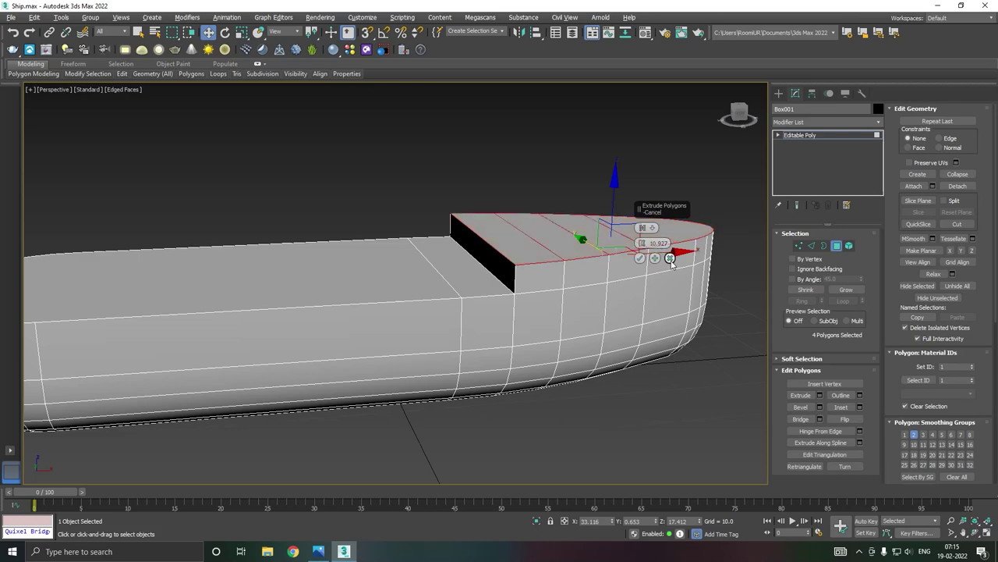
click(669, 258)
alt+middle_drag(671, 265, 651, 273)
scroll(642, 288, up, 2)
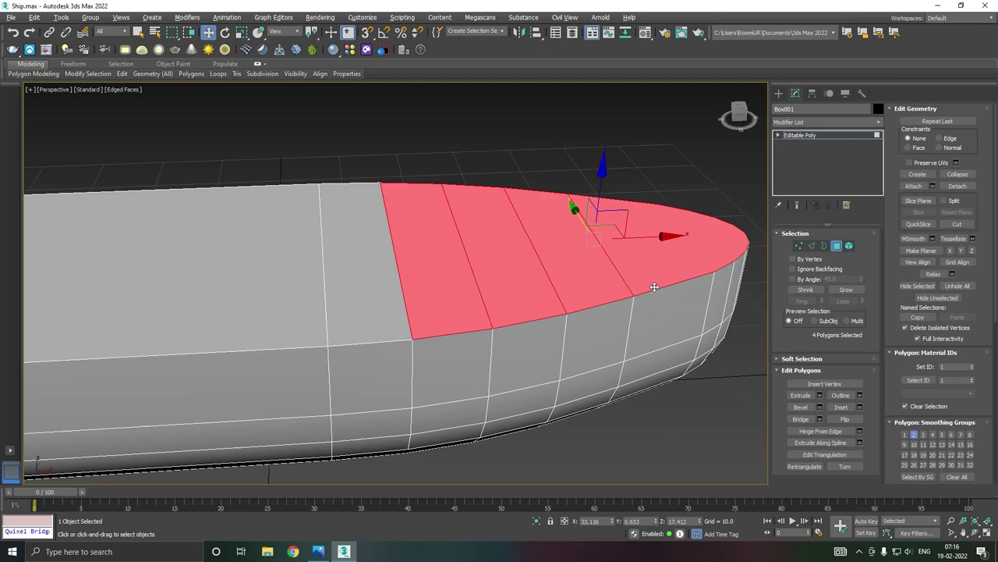
Step: Re-extrude the four bow faces to a taller height of about 15 and confirm the forecastle
click(820, 395)
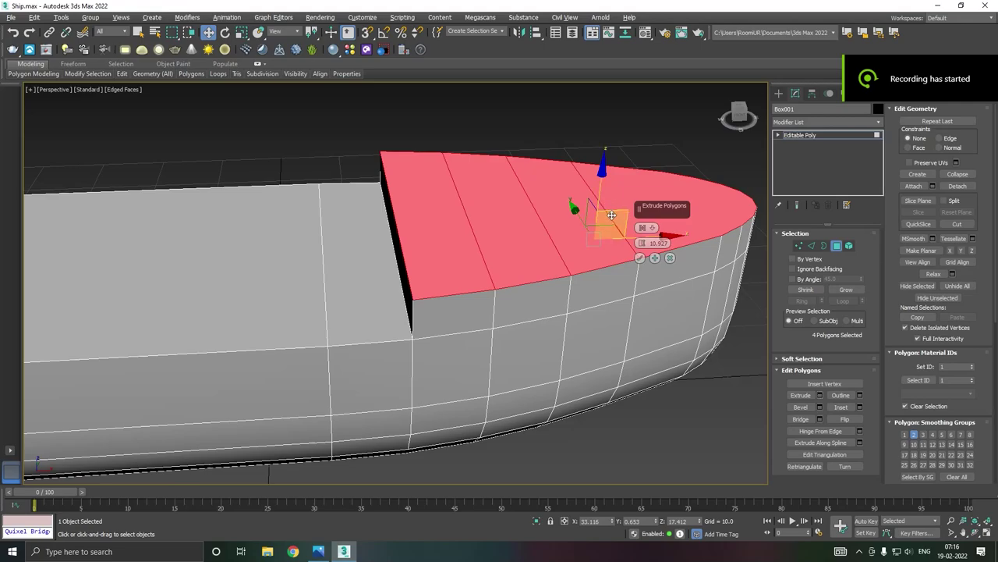
drag(642, 243, 642, 212)
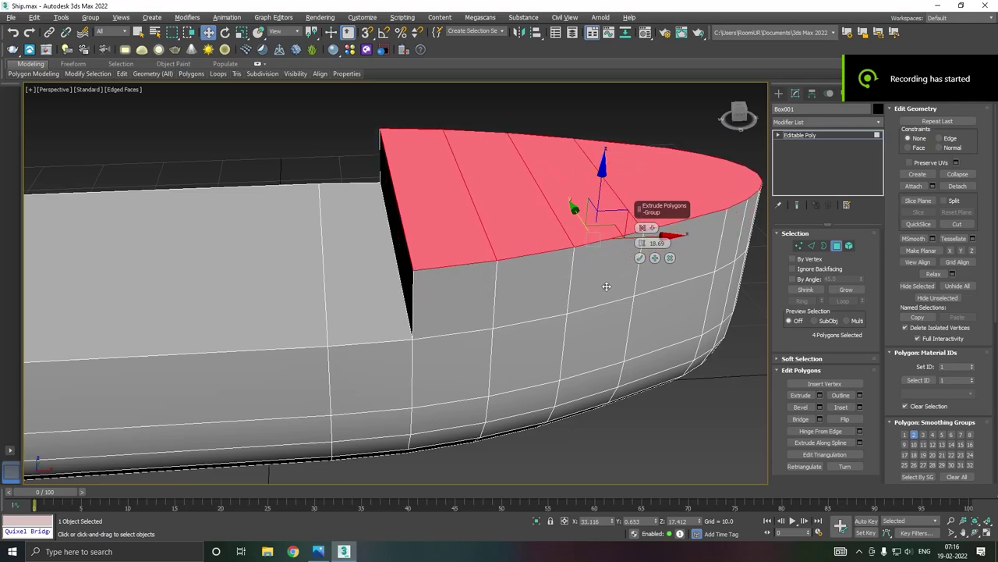
scroll(608, 258, down, 2)
scroll(608, 261, down, 2)
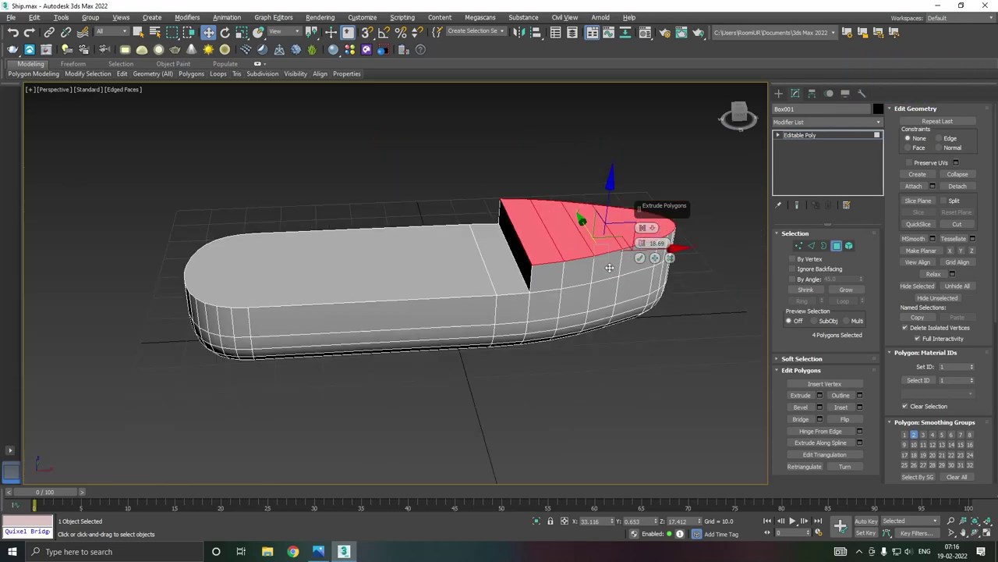
mouse_move(609, 265)
alt+middle_down()
mouse_move(672, 268)
mouse_move(596, 252)
alt+middle_up()
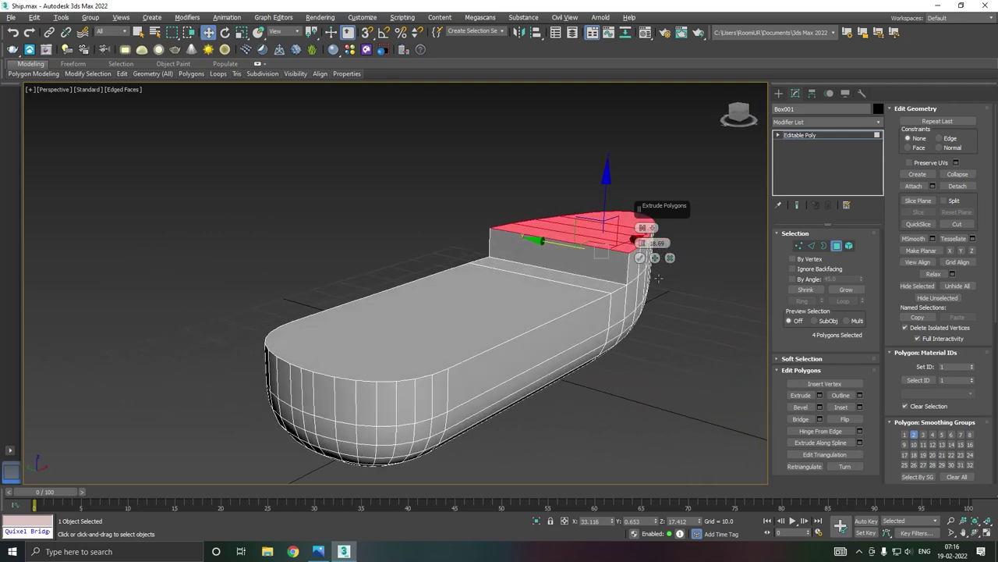
scroll(596, 252, up, 2)
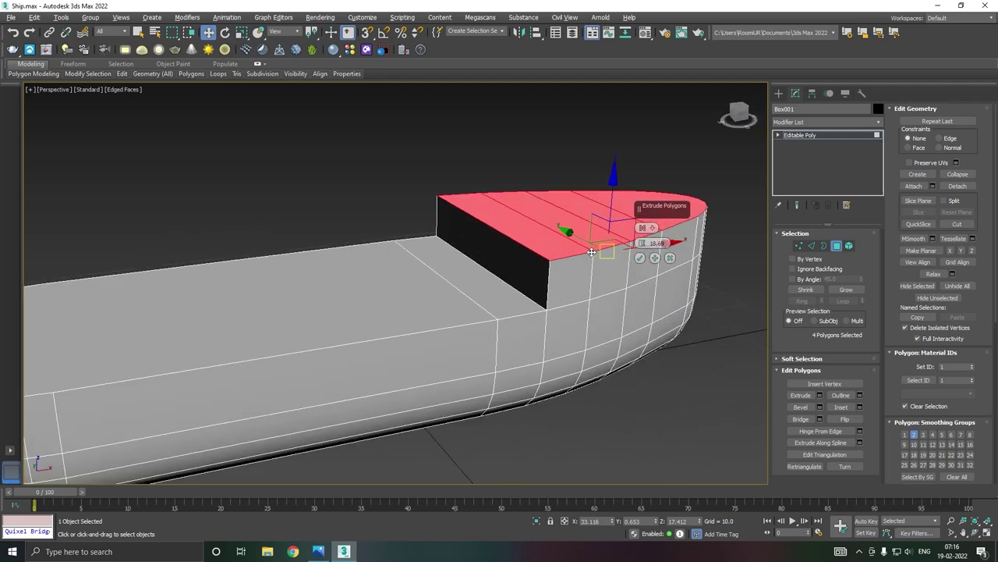
click(641, 261)
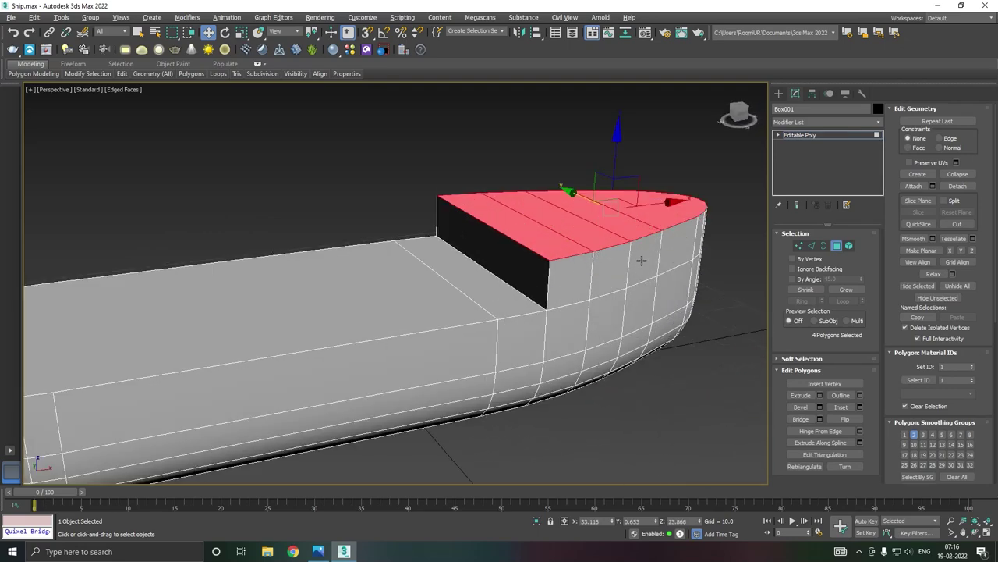
click(861, 407)
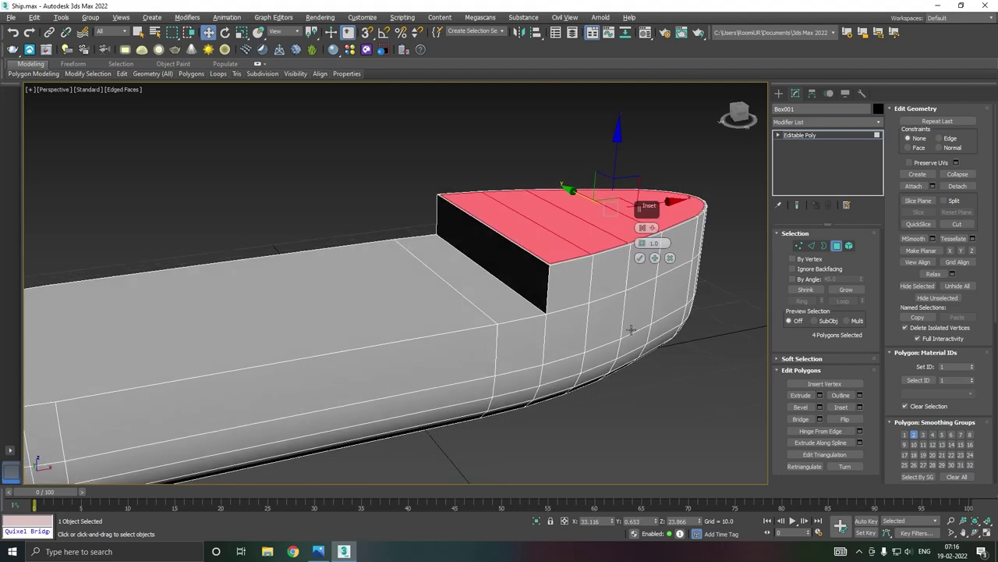
scroll(632, 330, up, 1)
scroll(645, 314, up, 1)
scroll(646, 314, up, 1)
scroll(541, 293, up, 1)
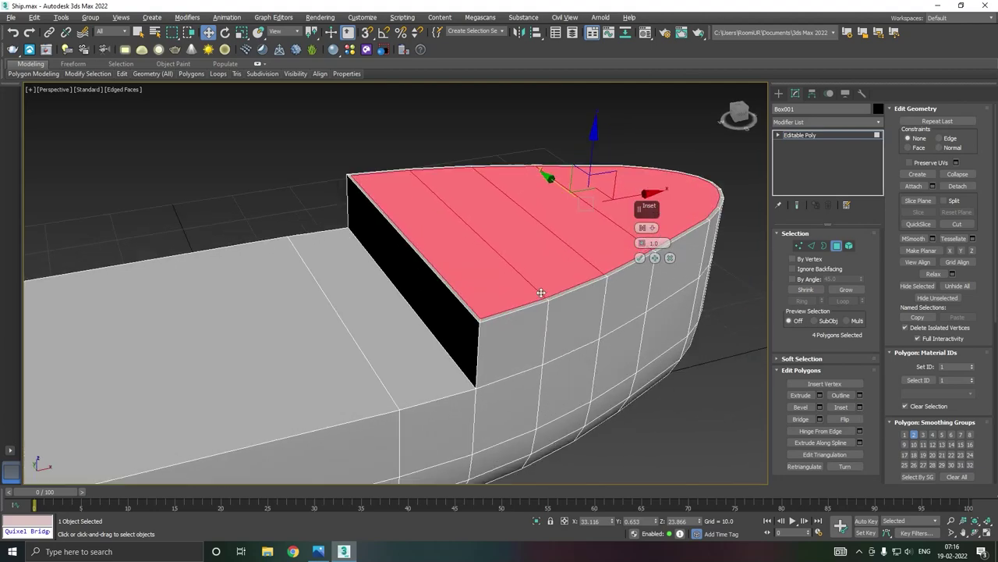
scroll(540, 293, up, 1)
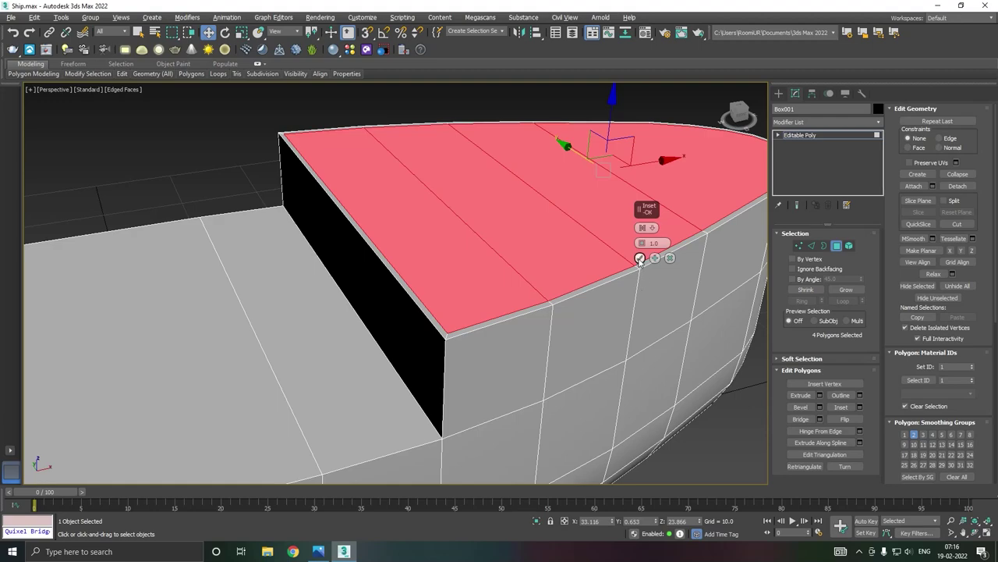
click(670, 258)
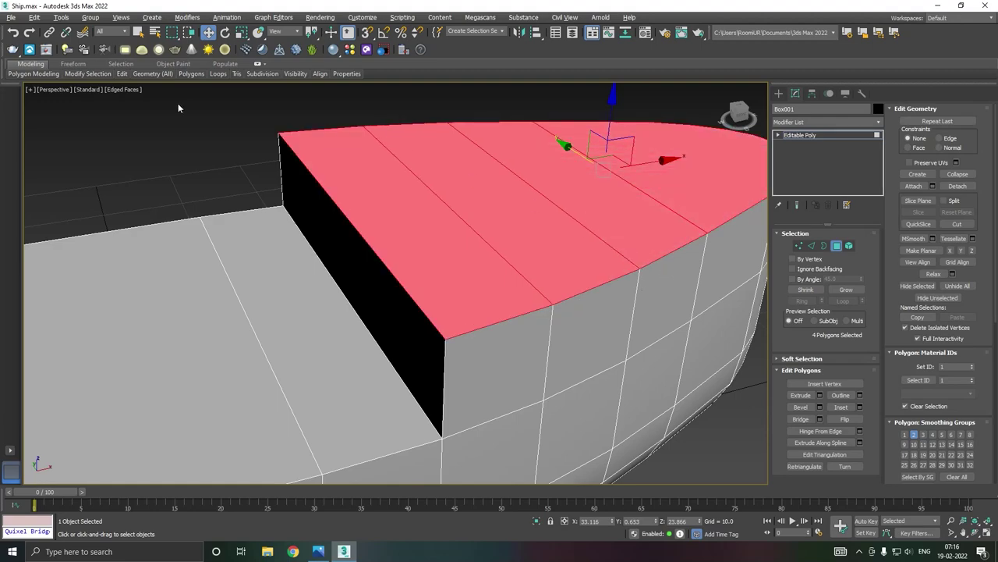
mouse_move(121, 74)
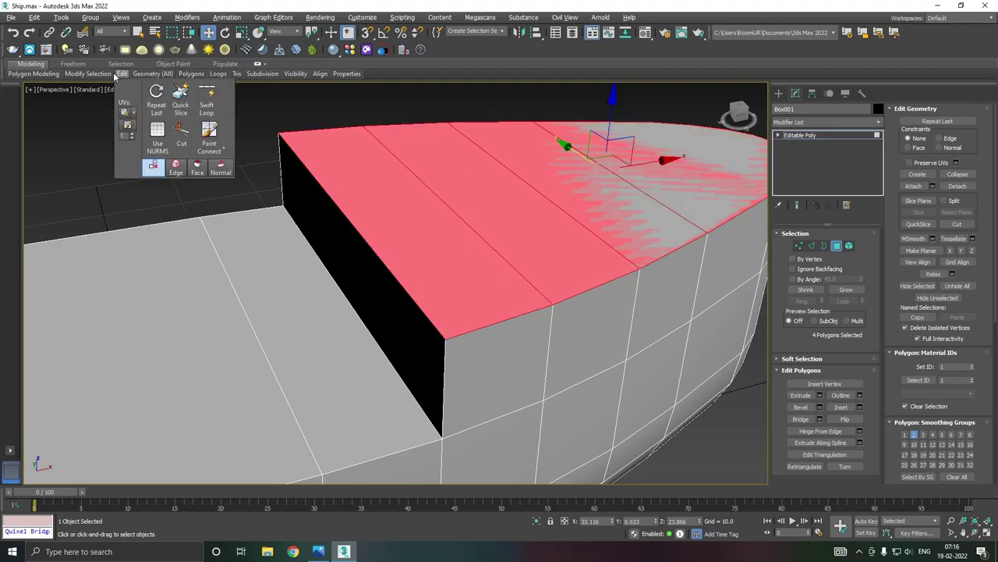
click(206, 98)
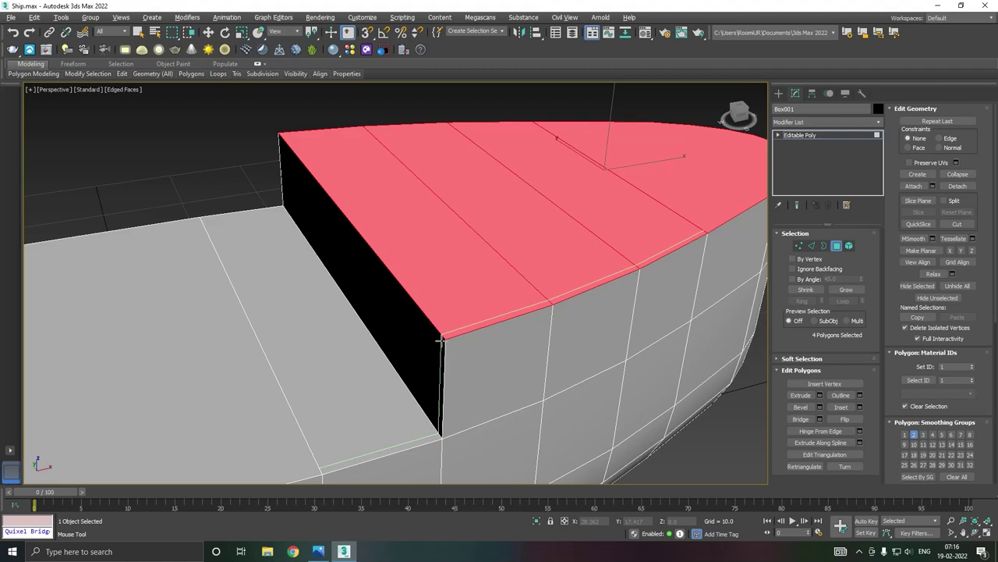
right_click(441, 340)
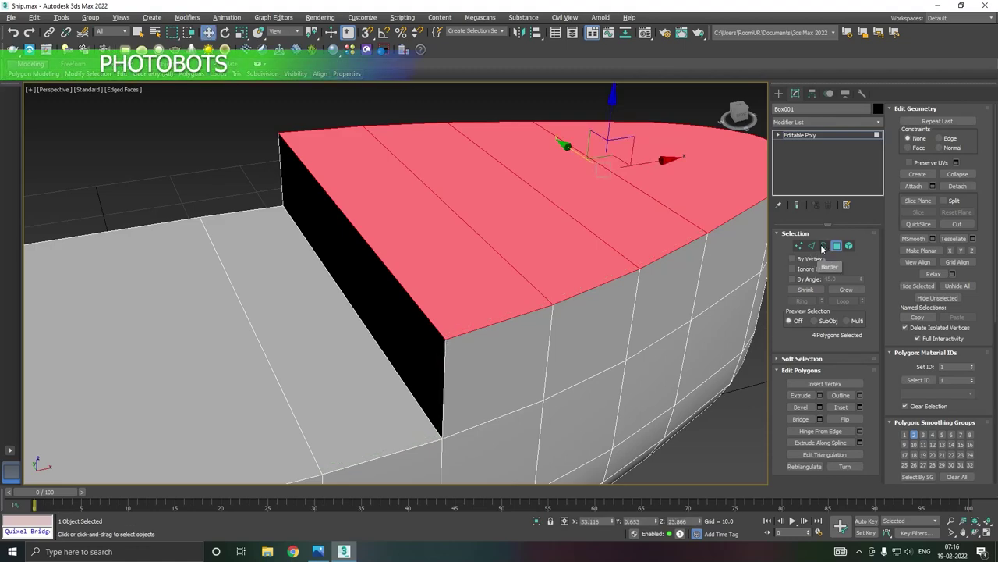
Step: Ring-select the forecastle top edges and connect them with 2 segments
click(811, 246)
click(507, 257)
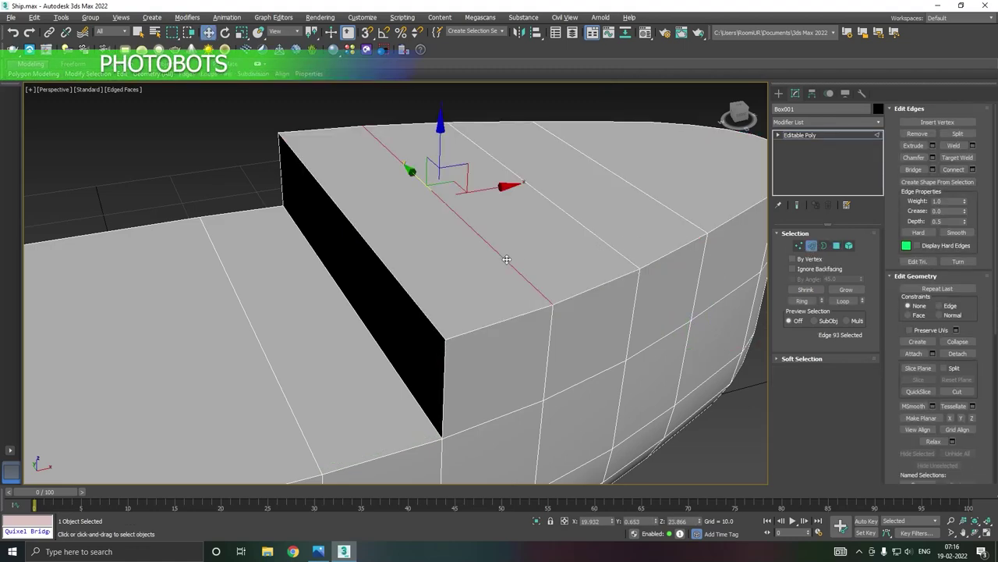
click(801, 301)
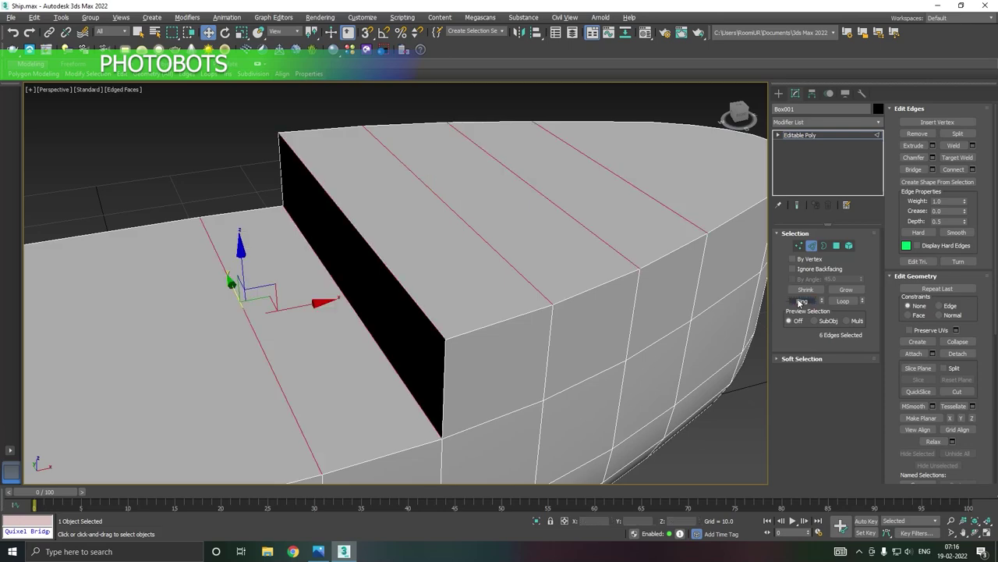
click(972, 170)
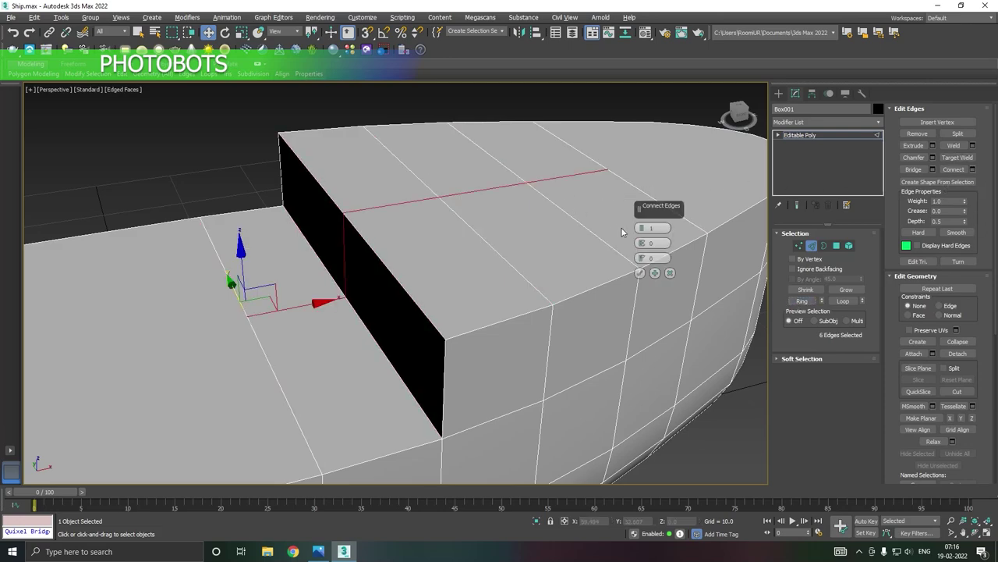
drag(642, 229, 644, 226)
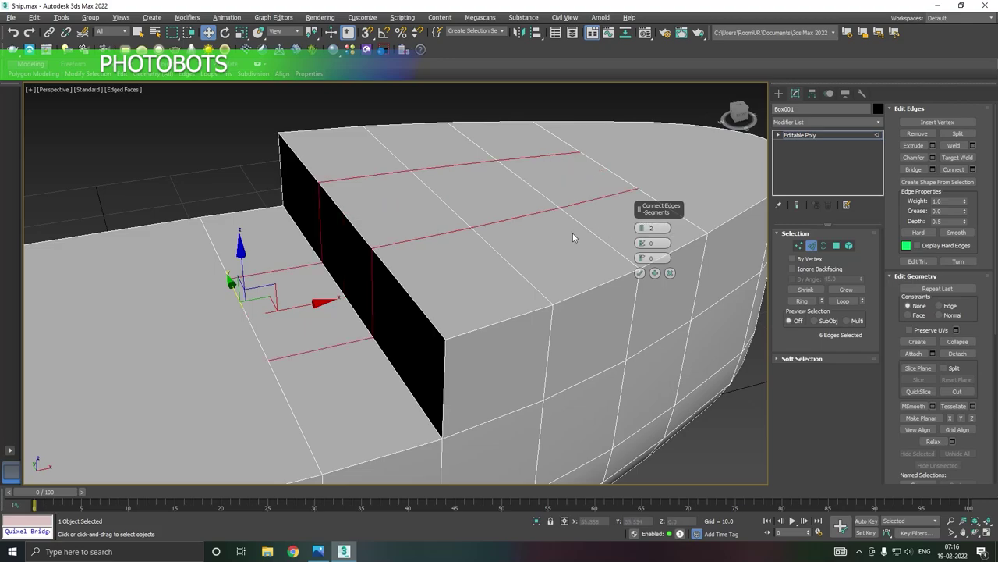
alt+middle_drag(575, 234, 494, 249)
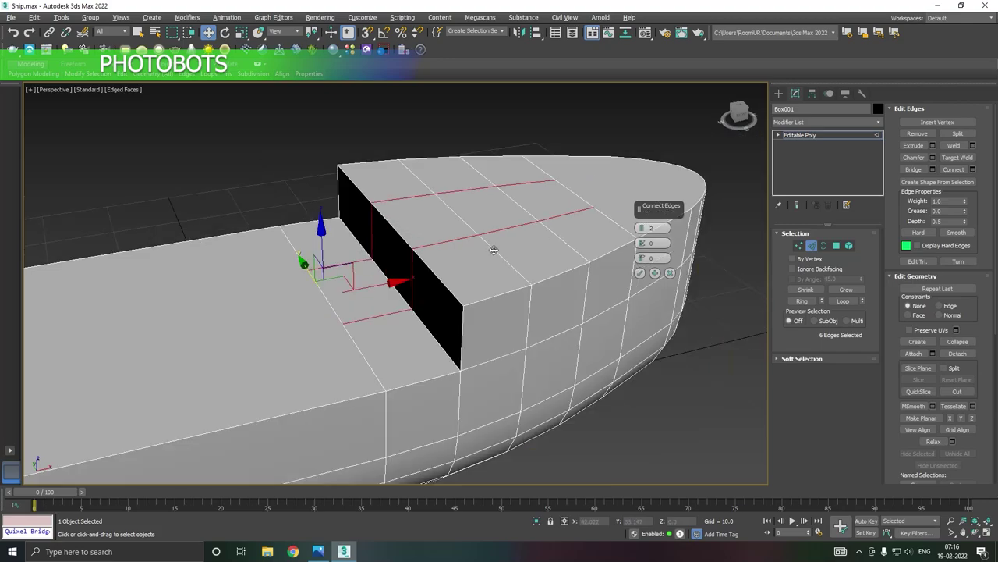
click(669, 273)
alt+middle_drag(673, 276, 602, 285)
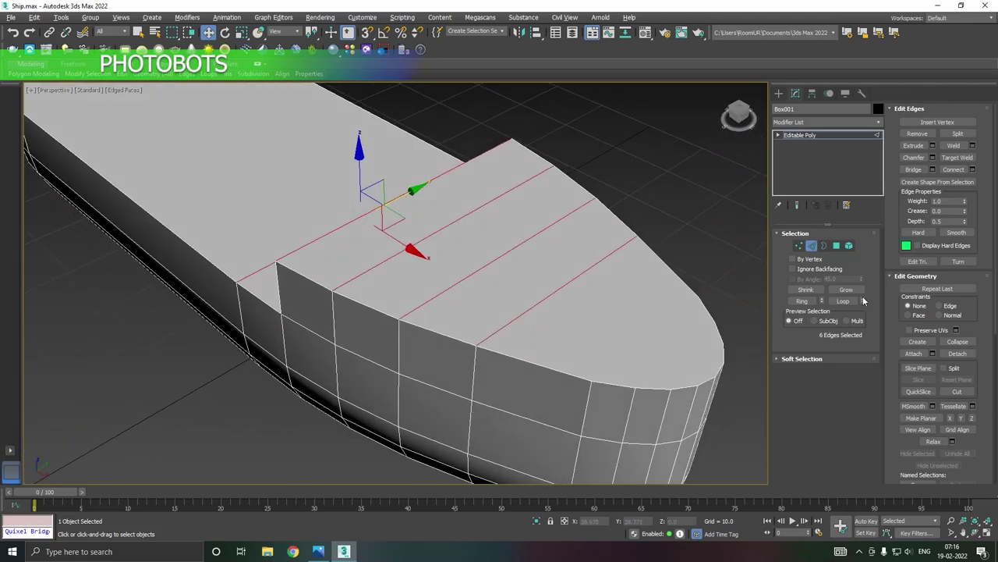
Step: Select vertices along the forecastle's bow edge in Vertex mode
click(800, 246)
alt+middle_drag(719, 408, 534, 352)
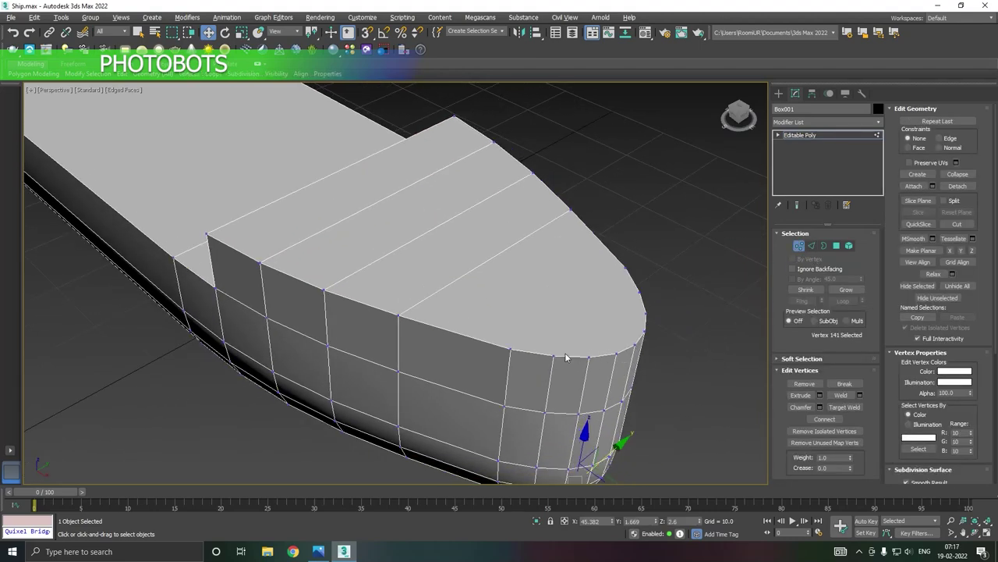
click(512, 348)
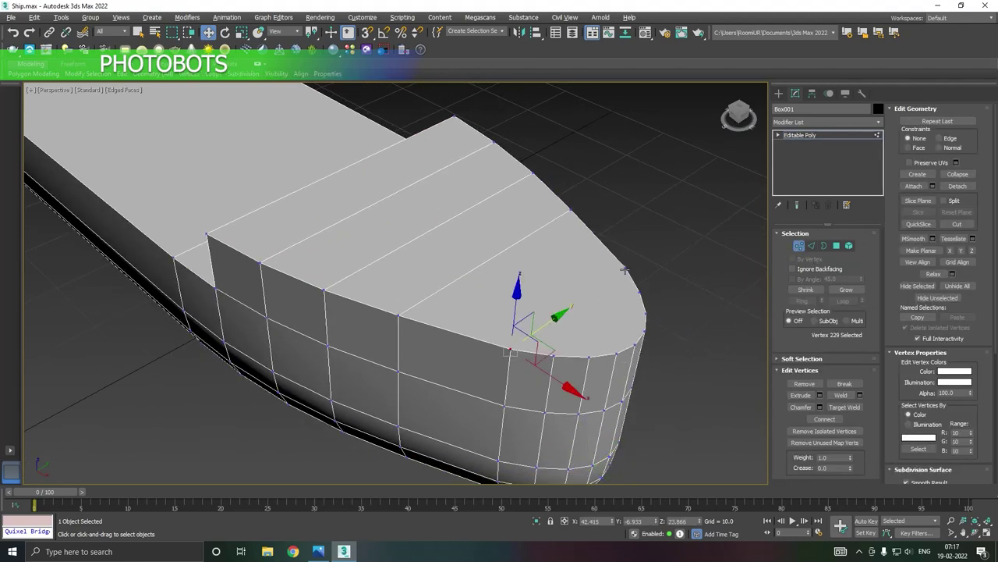
ctrl+click(624, 269)
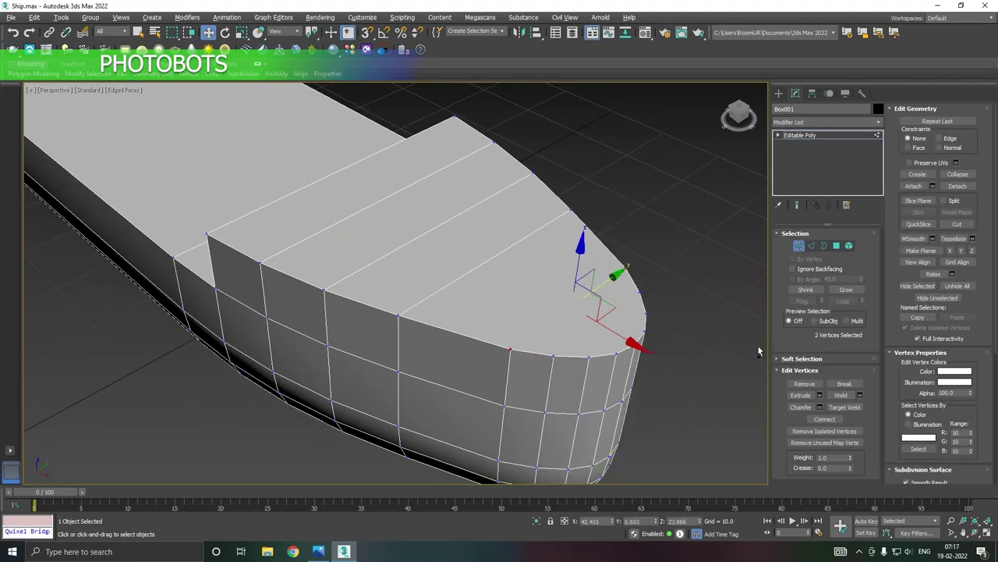
click(554, 356)
ctrl+click(642, 305)
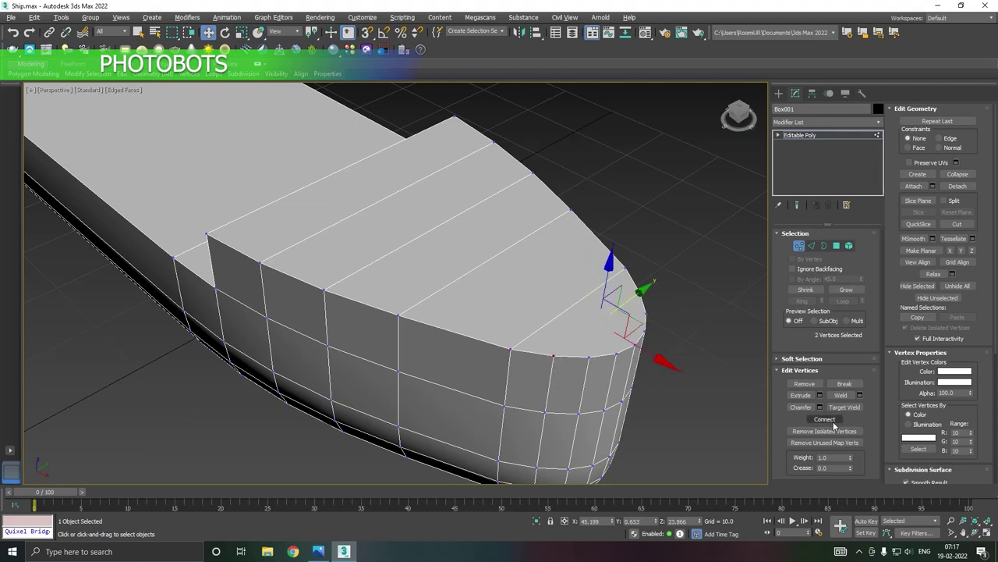